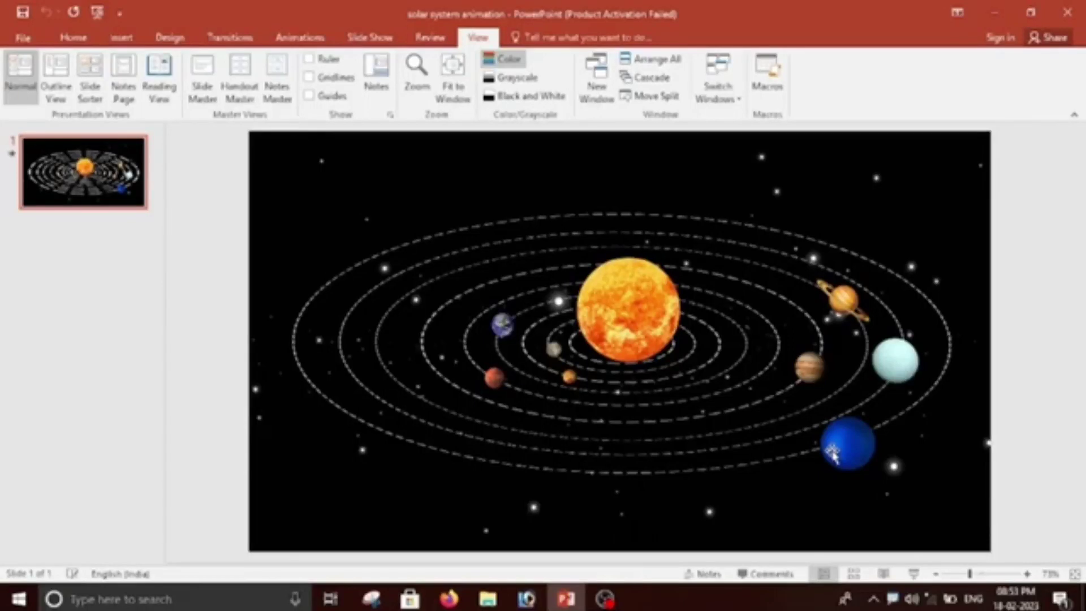
Preview the current slide show, then end it and return to editing.
key(F5)
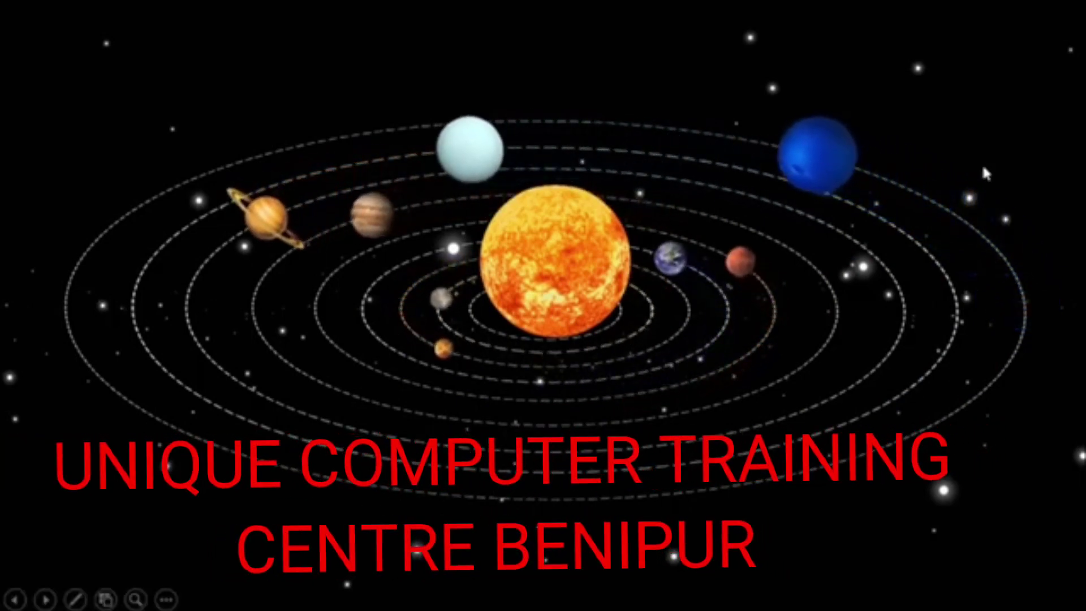
right_click(982, 168)
click(922, 397)
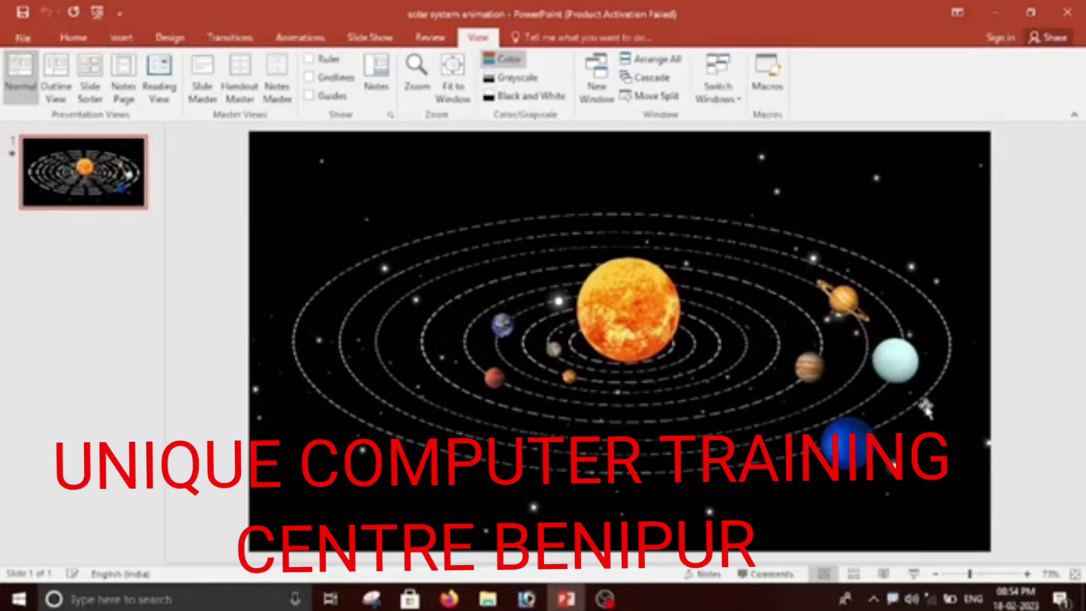
Start a new presentation and delete both its title and subtitle placeholders.
key(ctrl+n)
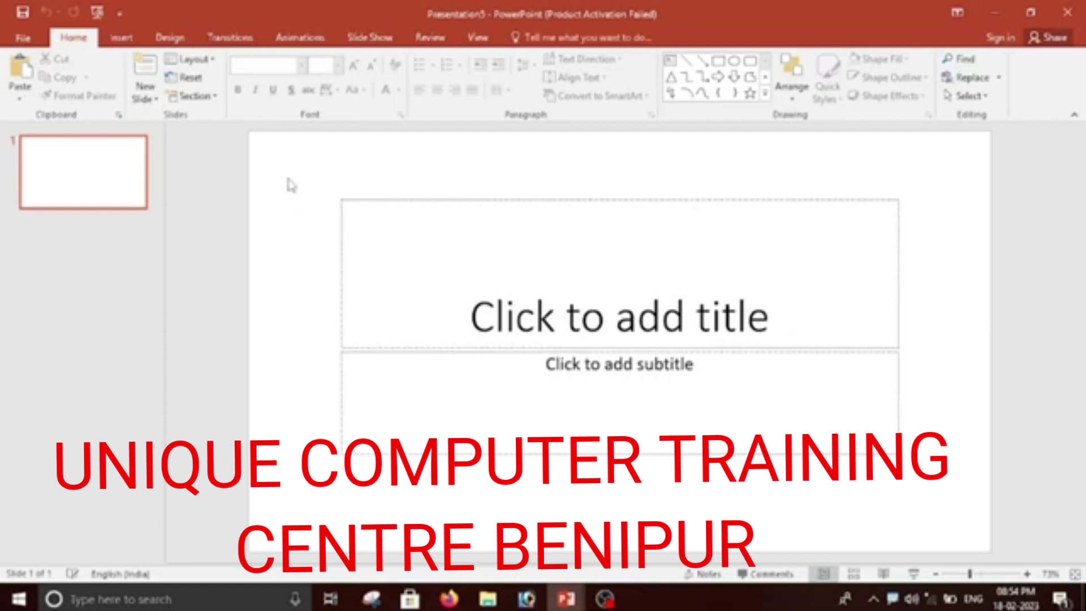
drag(289, 166, 960, 540)
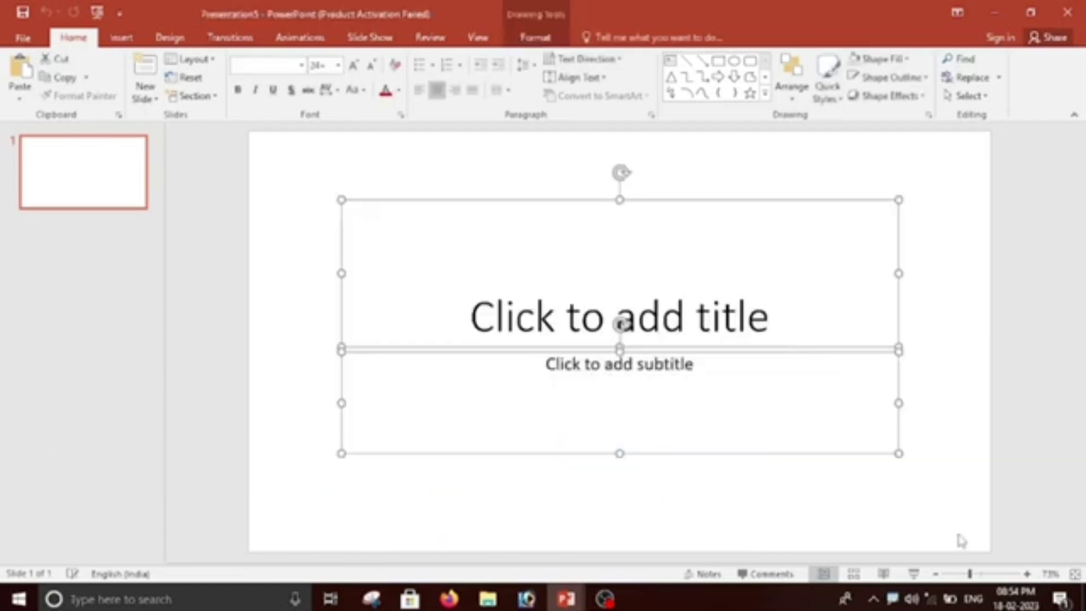
key(Delete)
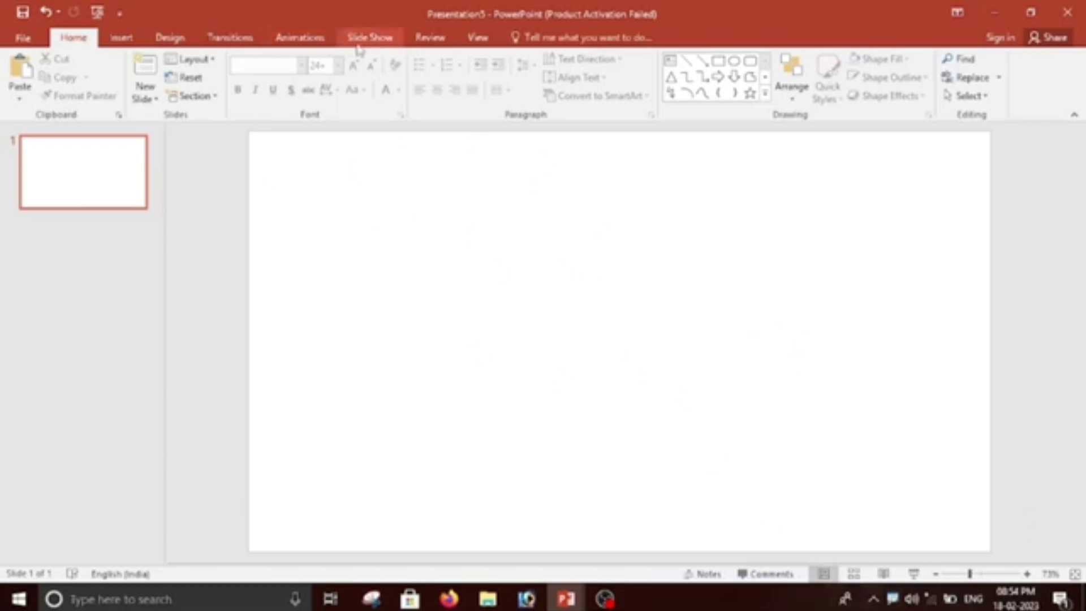
Give the blank slide a solid black background fill from Format Background.
click(168, 37)
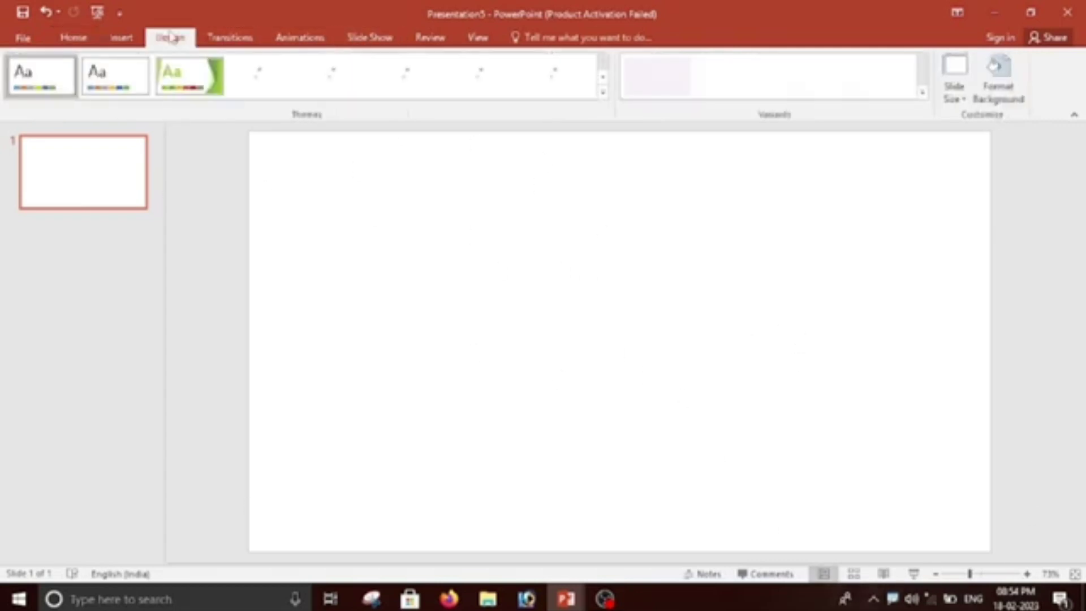
click(998, 91)
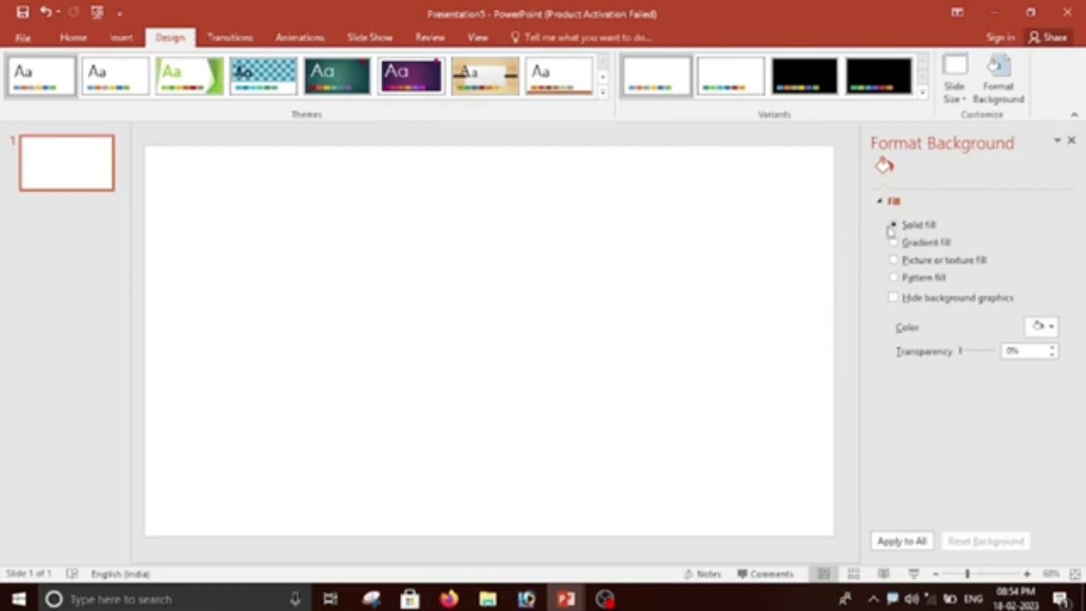
click(1042, 326)
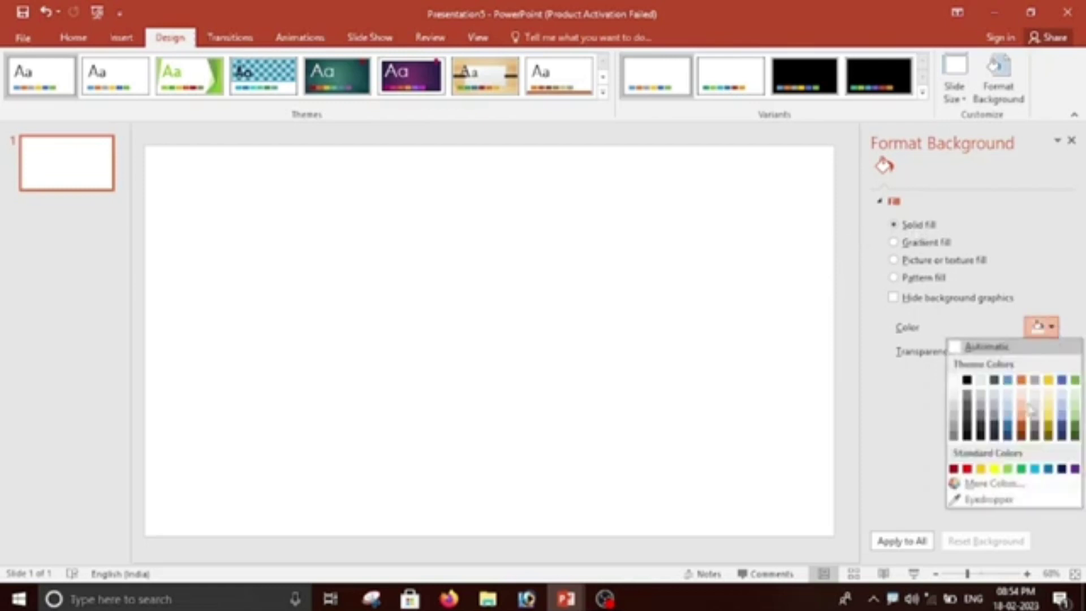
click(969, 436)
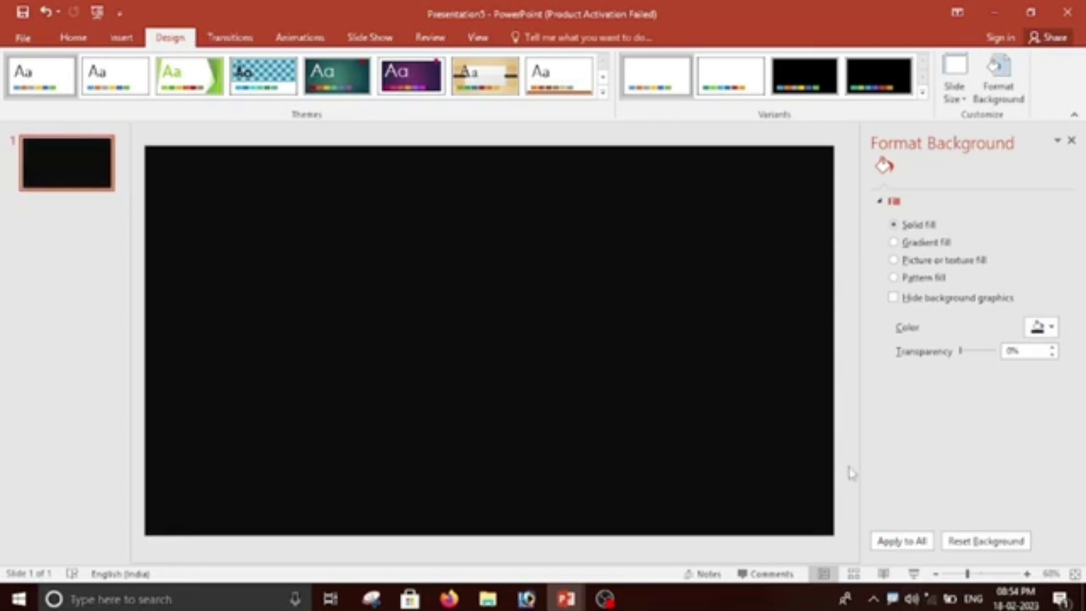
click(1071, 141)
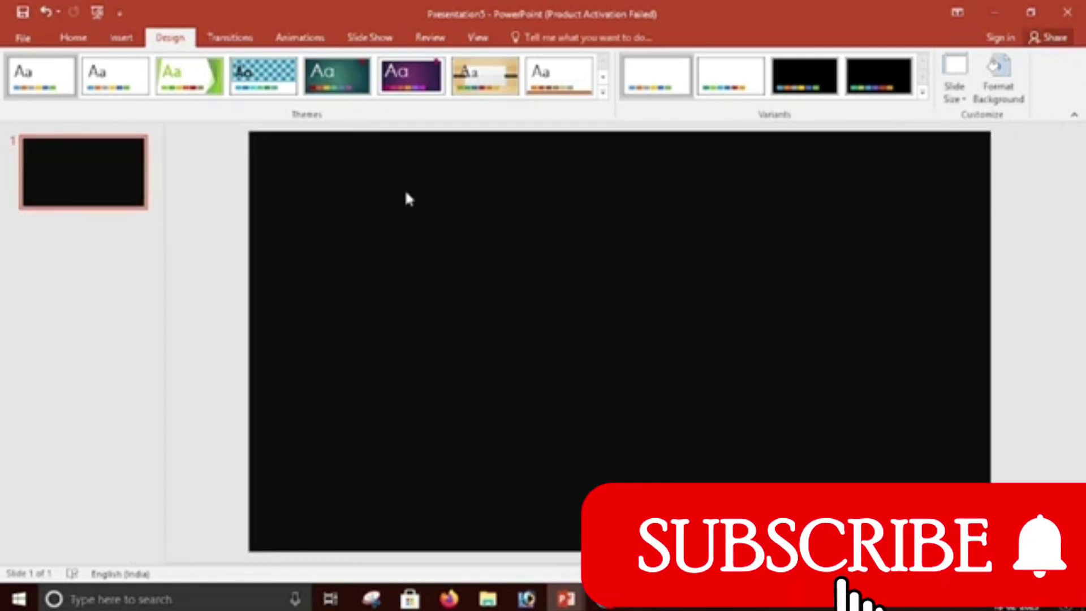
Turn on the View guides so dotted lines cross at the slide centre.
click(477, 38)
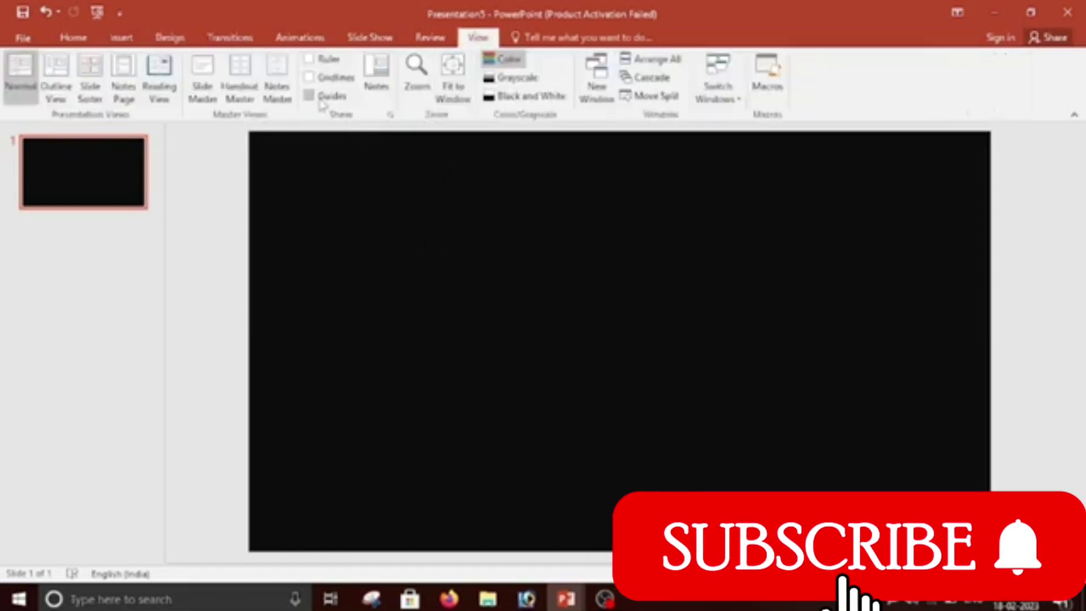
click(310, 96)
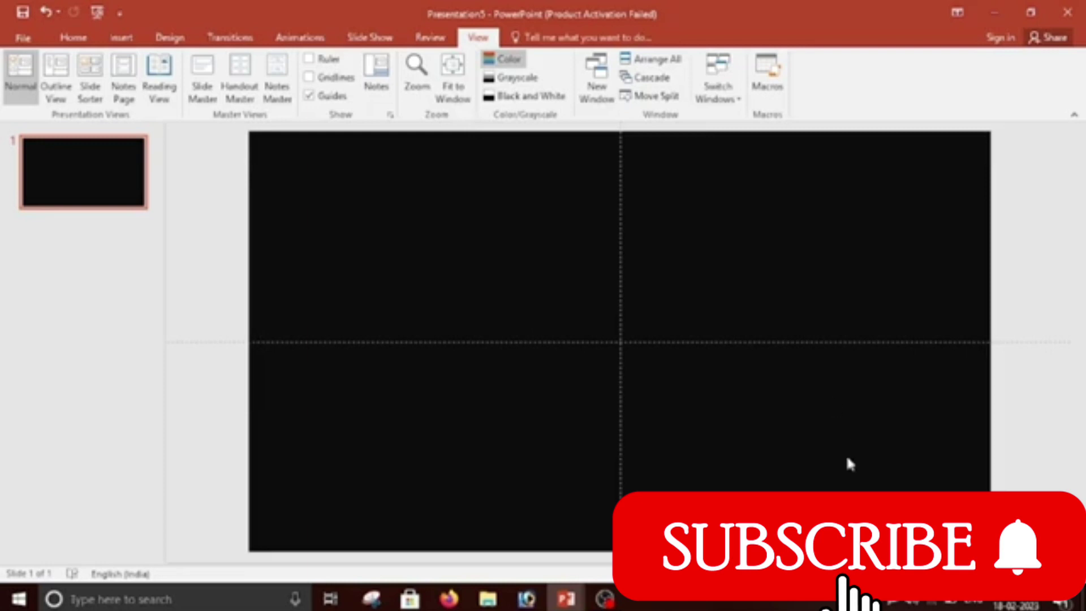
click(121, 38)
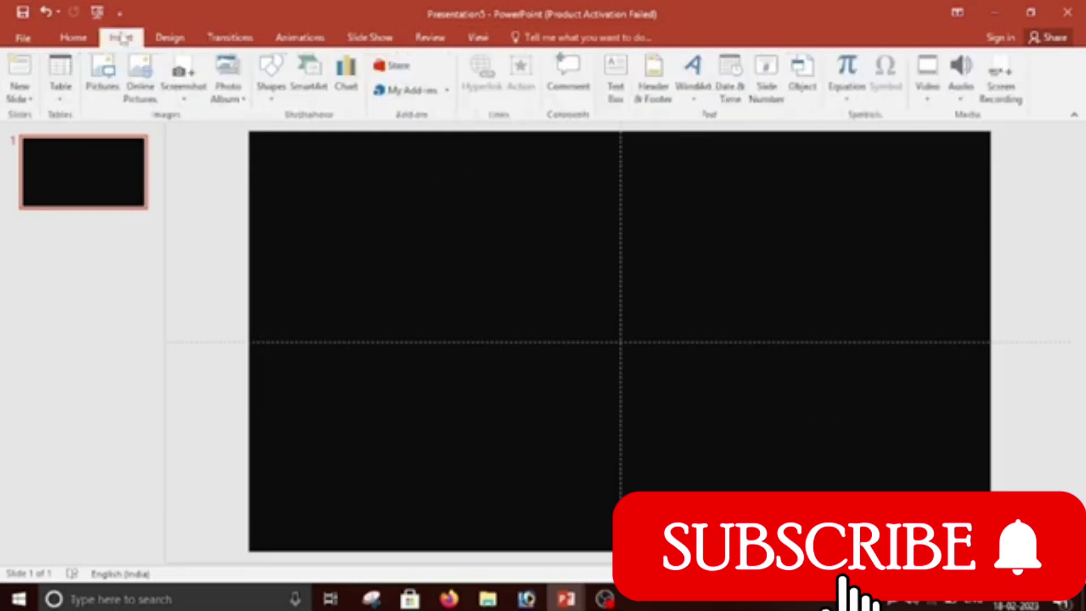
Draw an 8.38 cm Oval circle and snap it to where the guides cross.
click(274, 100)
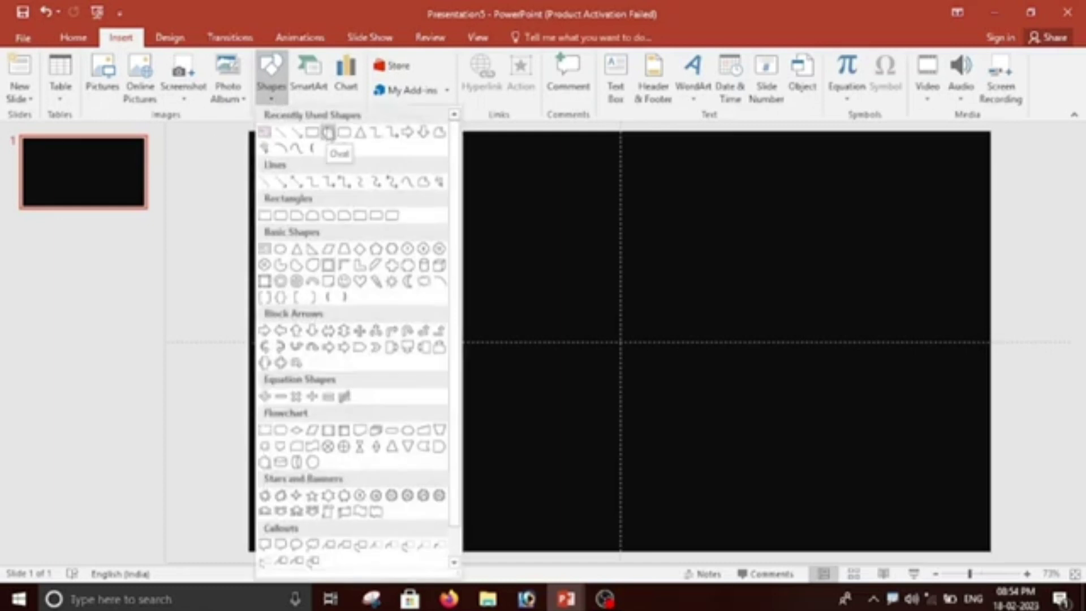
click(327, 132)
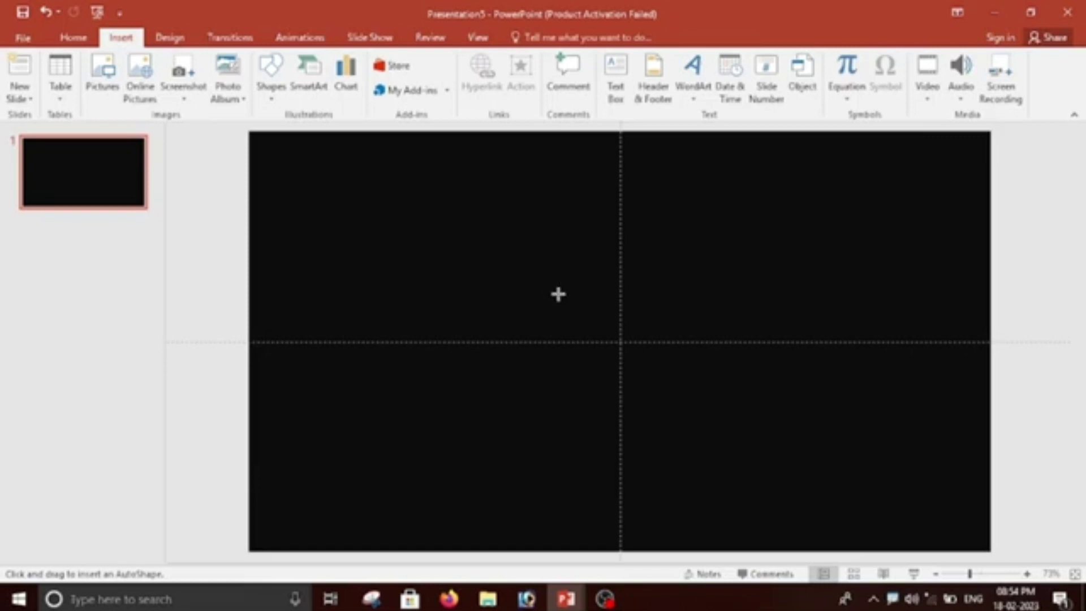
drag(552, 291, 737, 477)
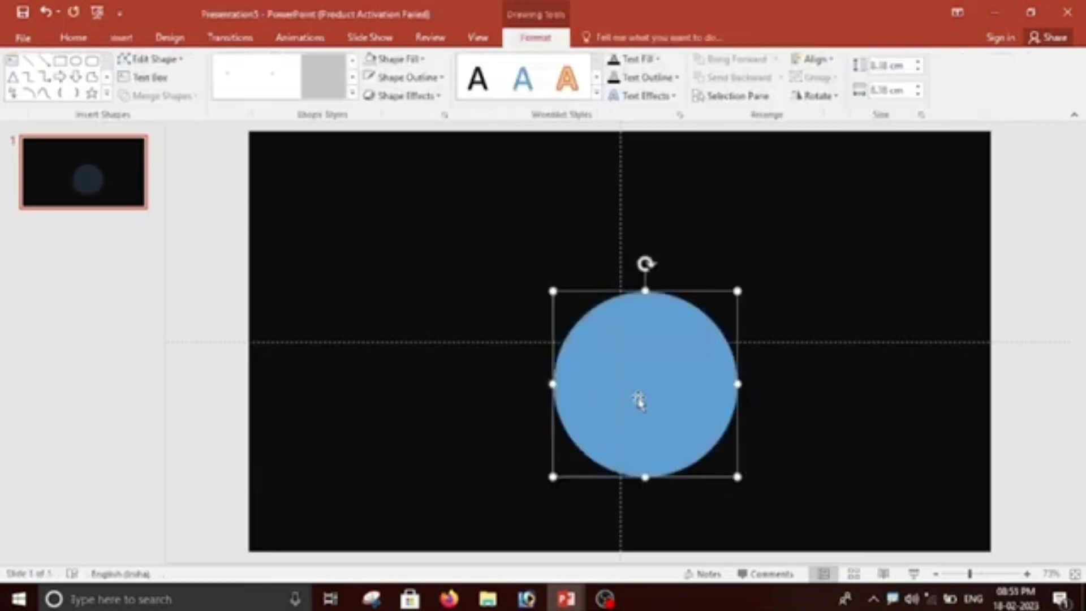
drag(639, 401, 625, 359)
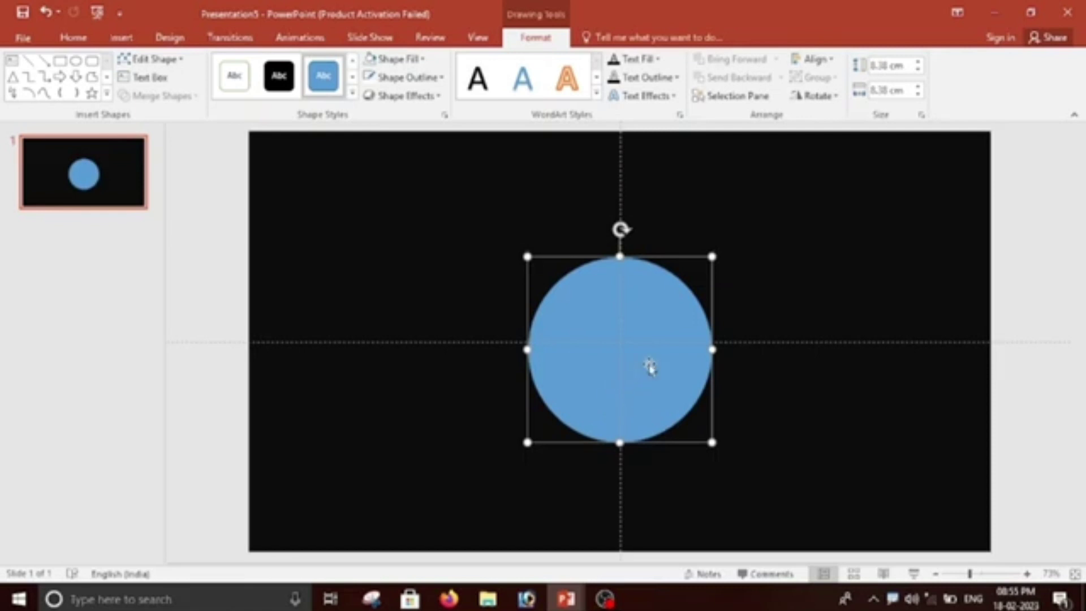
Give the circle no fill and a white dashed outline.
click(405, 61)
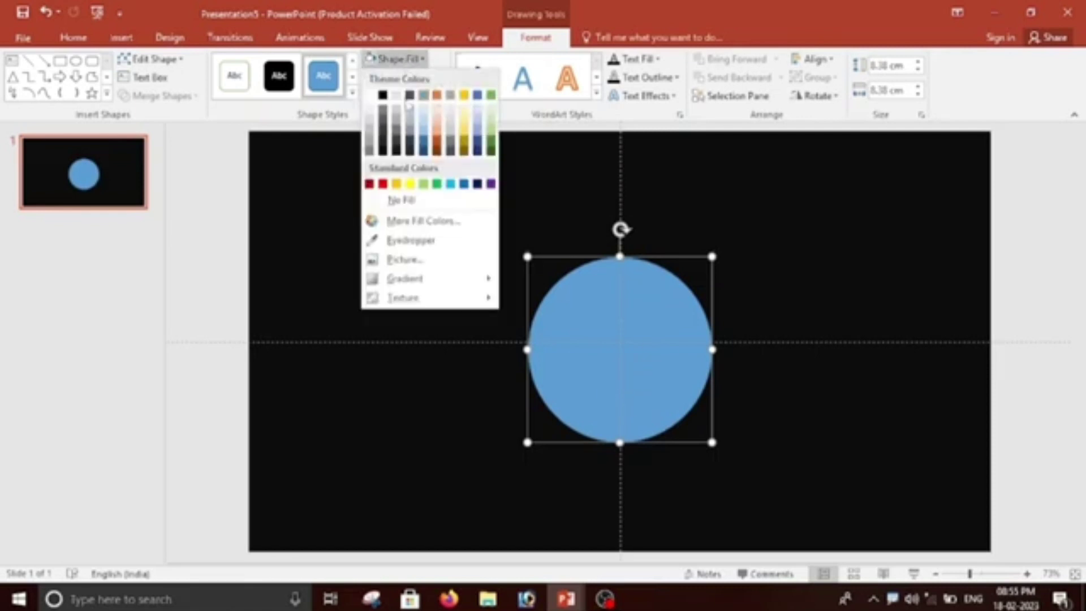
click(411, 202)
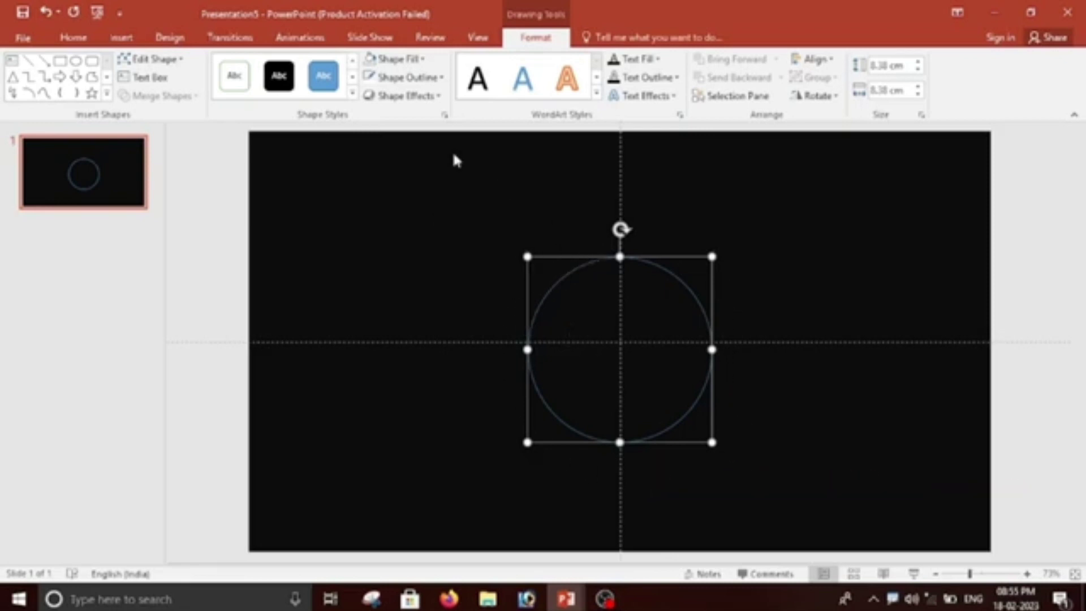
click(407, 77)
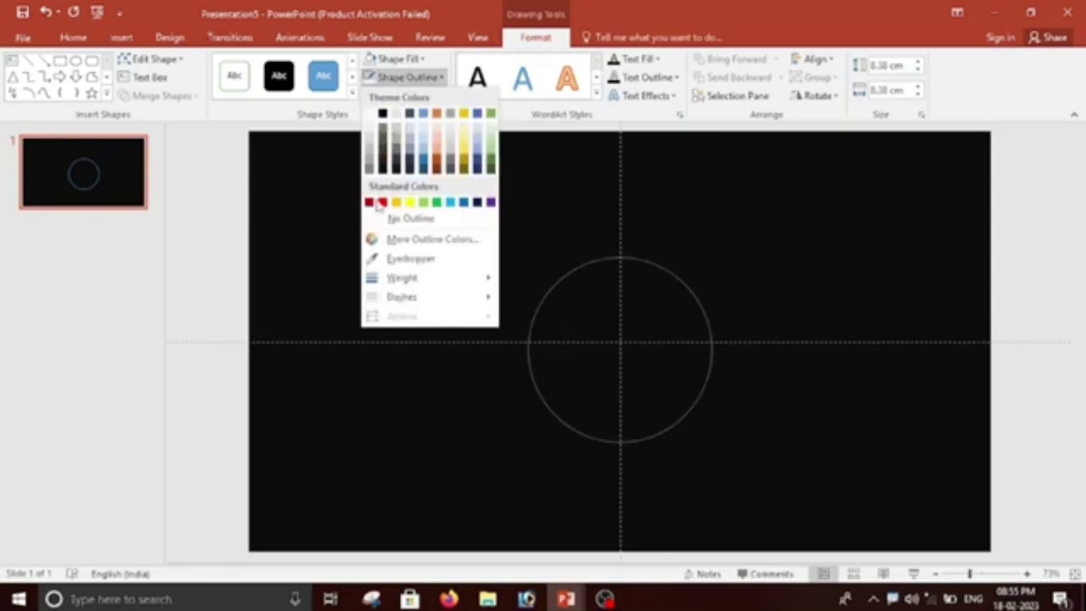
click(369, 115)
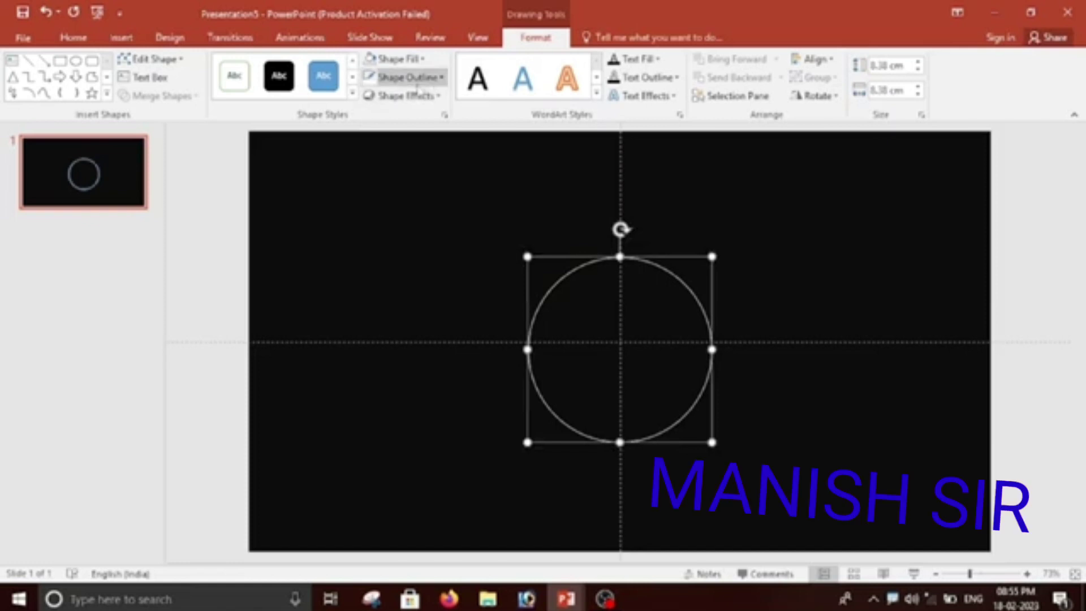
click(407, 77)
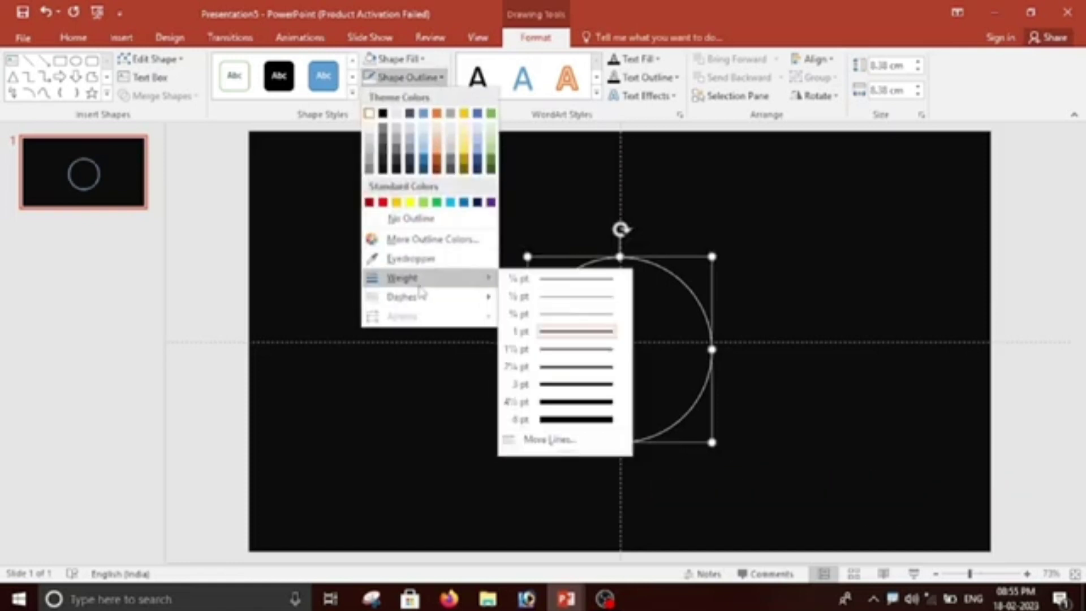
mouse_move(401, 297)
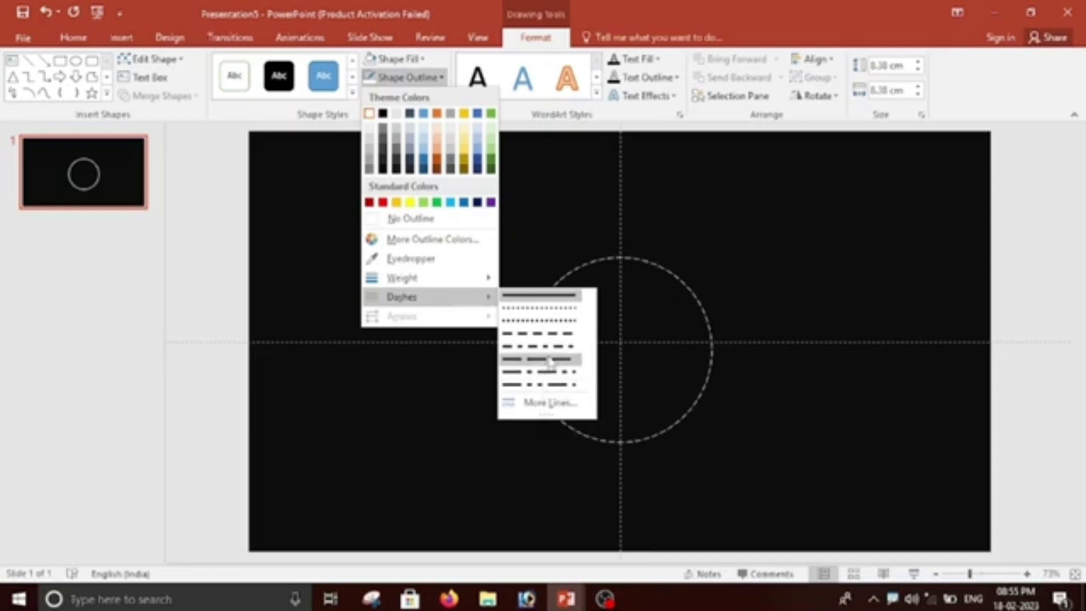
click(547, 358)
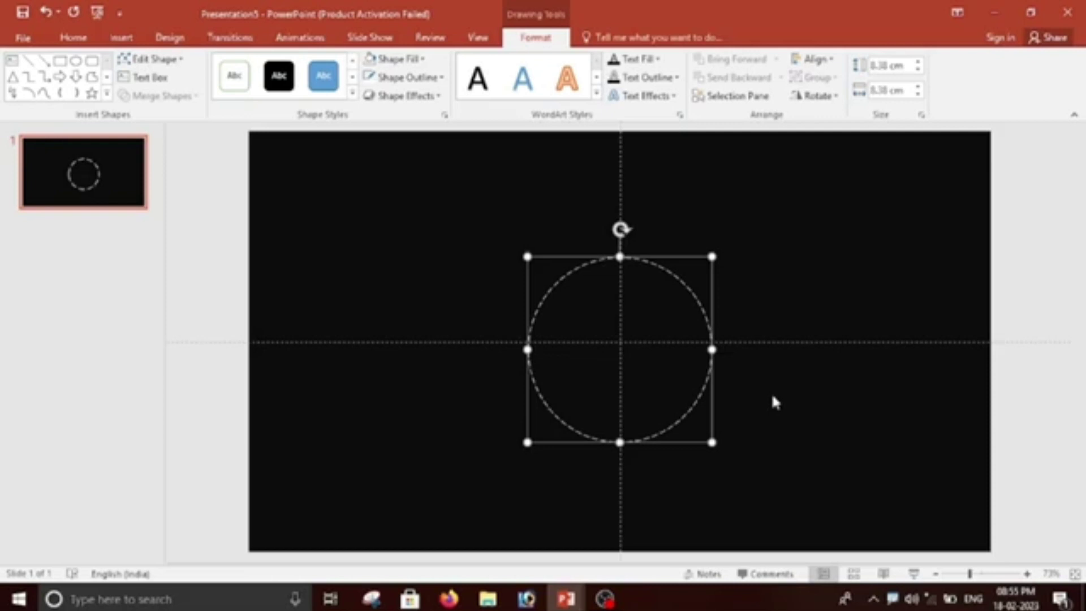
Duplicate the dashed circle three times with Ctrl+D, then select all the copies.
key(ctrl+d)
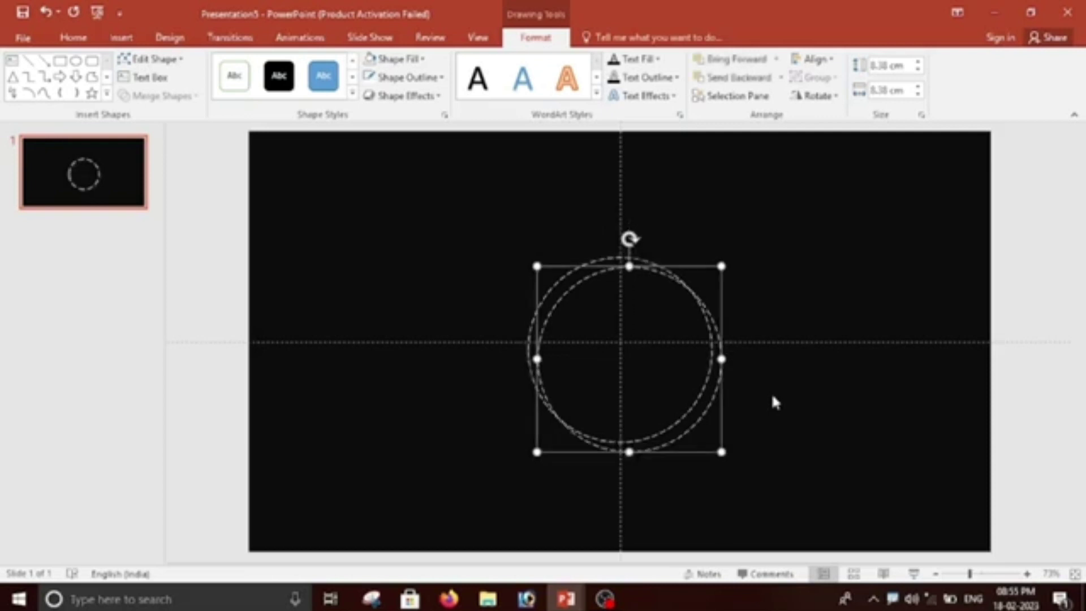
key(ctrl+d)
key(ctrl+d)
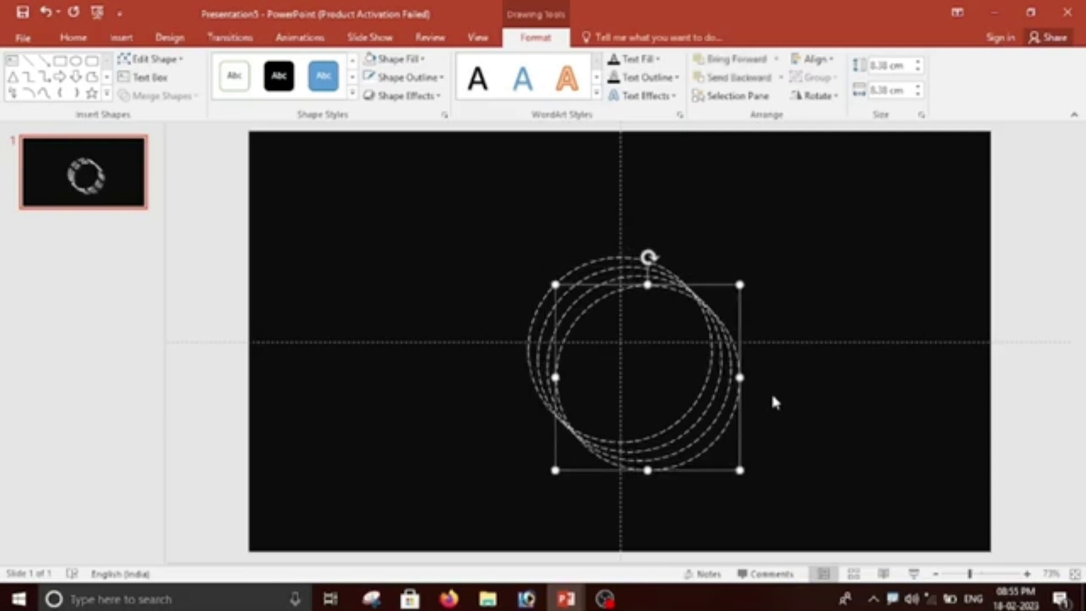
key(ctrl+d)
key(ctrl+d)
key(ctrl+d)
key(ctrl+d)
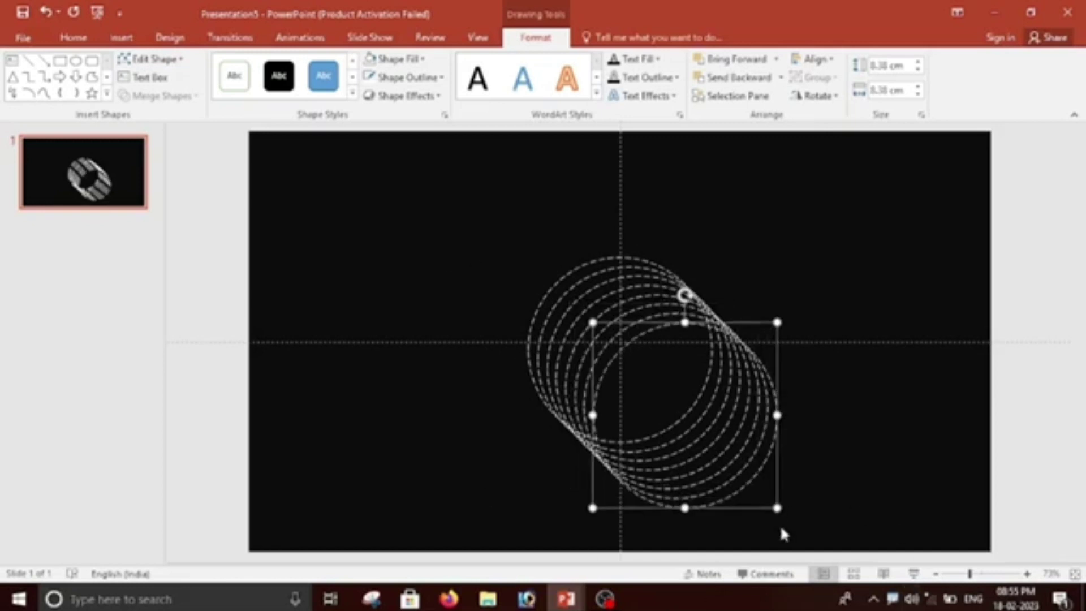
click(848, 333)
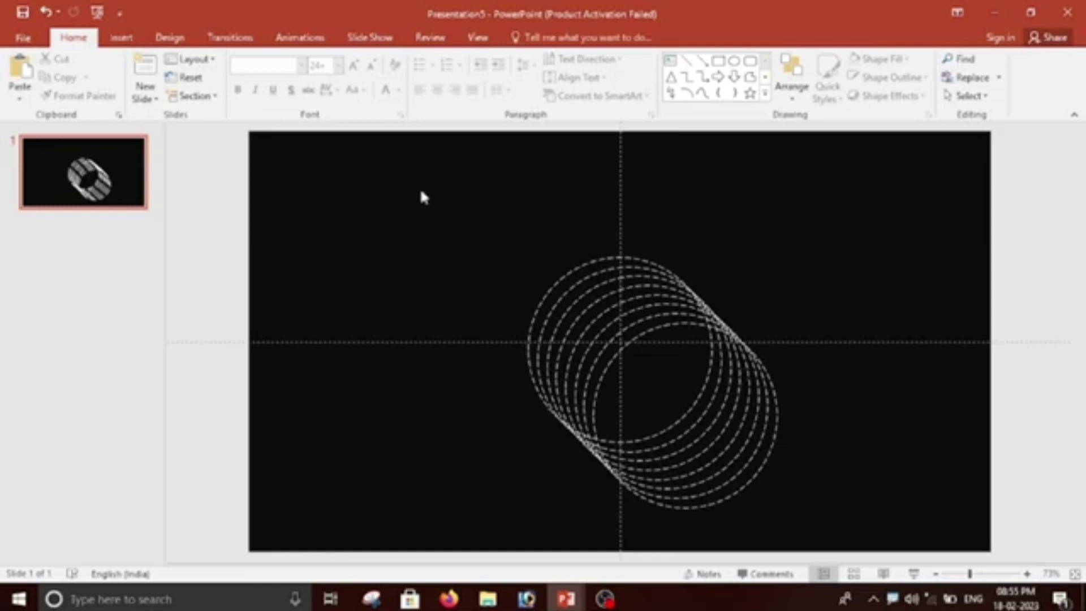
drag(423, 195, 853, 536)
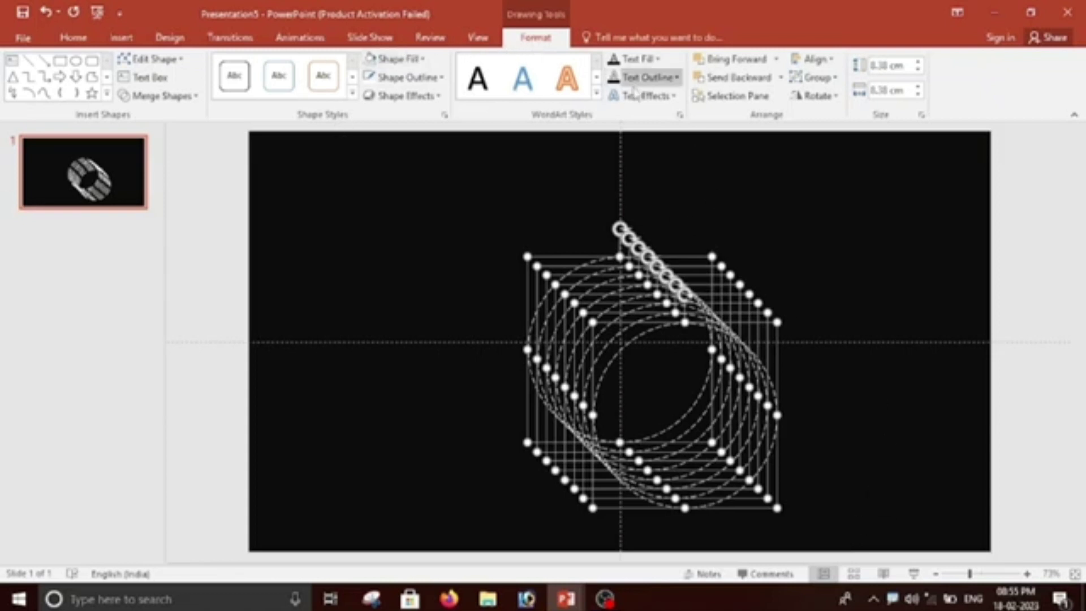
Align the circles' centres and middles so they all overlap.
click(829, 60)
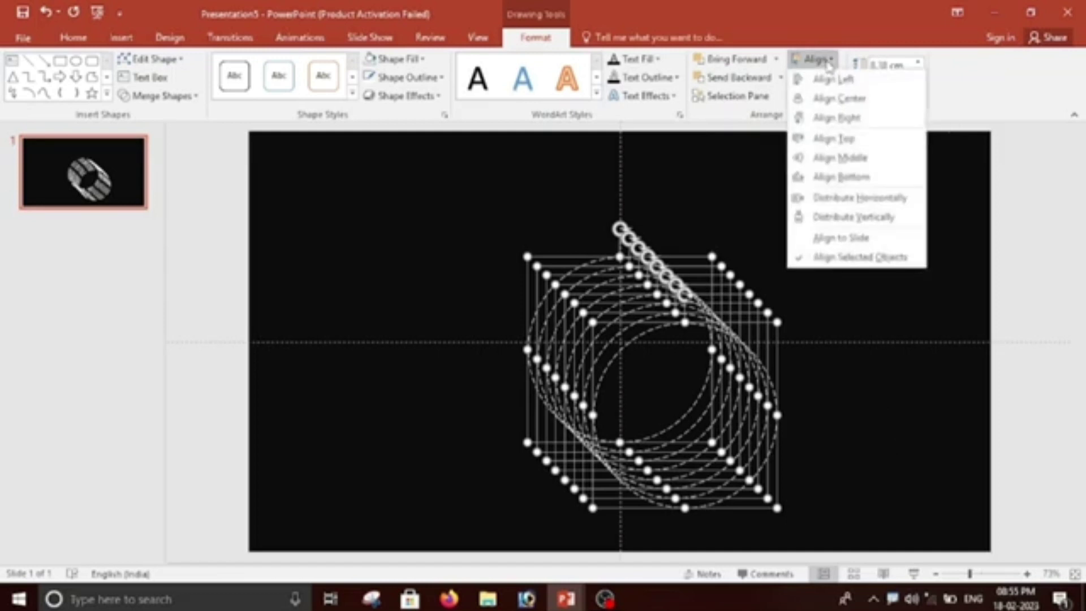
click(839, 98)
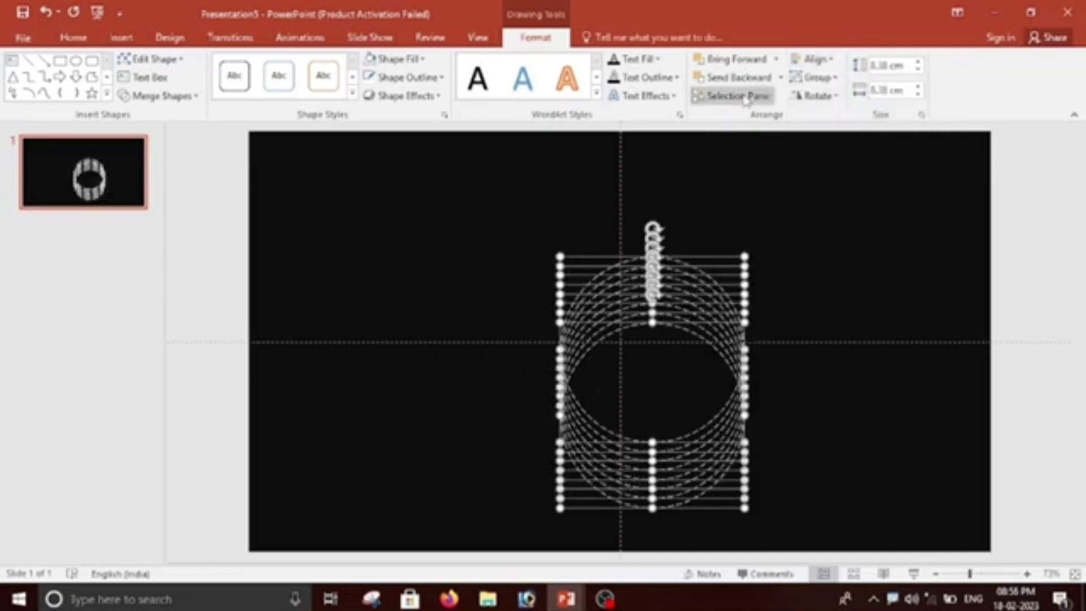
click(823, 59)
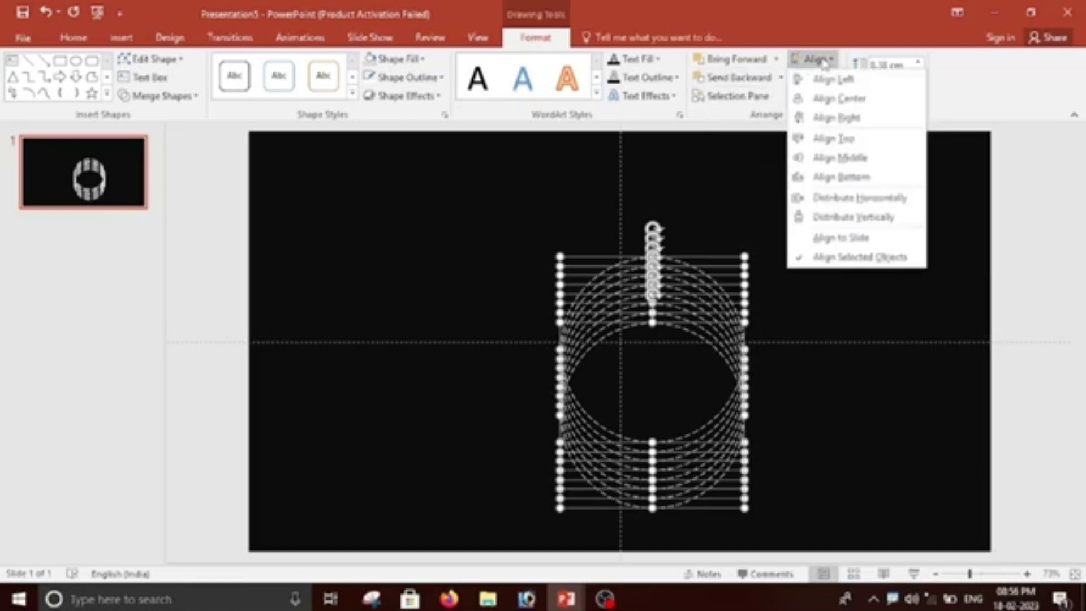
click(854, 158)
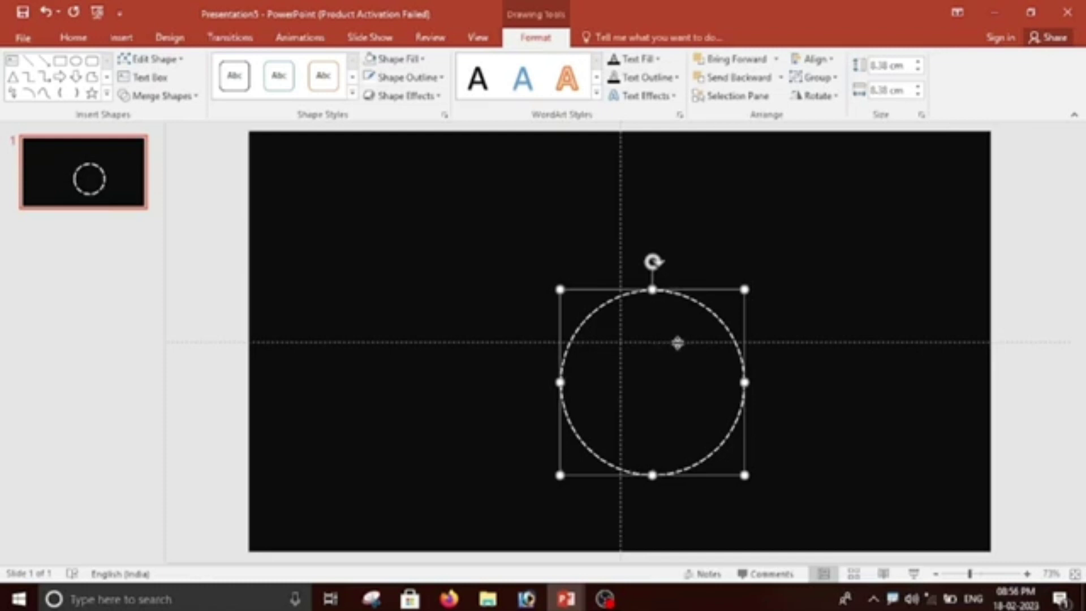
Nudge the stacked circles with the arrow keys until they sit on the centre guides.
key(Left)
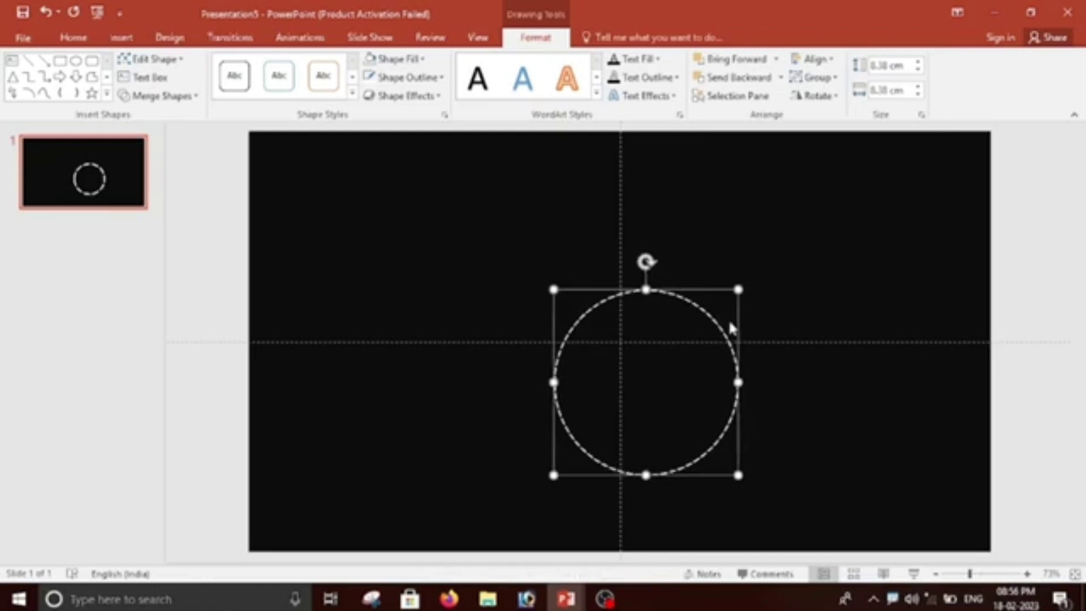
key(Left)
key(Left)
key(Left)
key(Left)
key(Left)
key(Right)
key(Right)
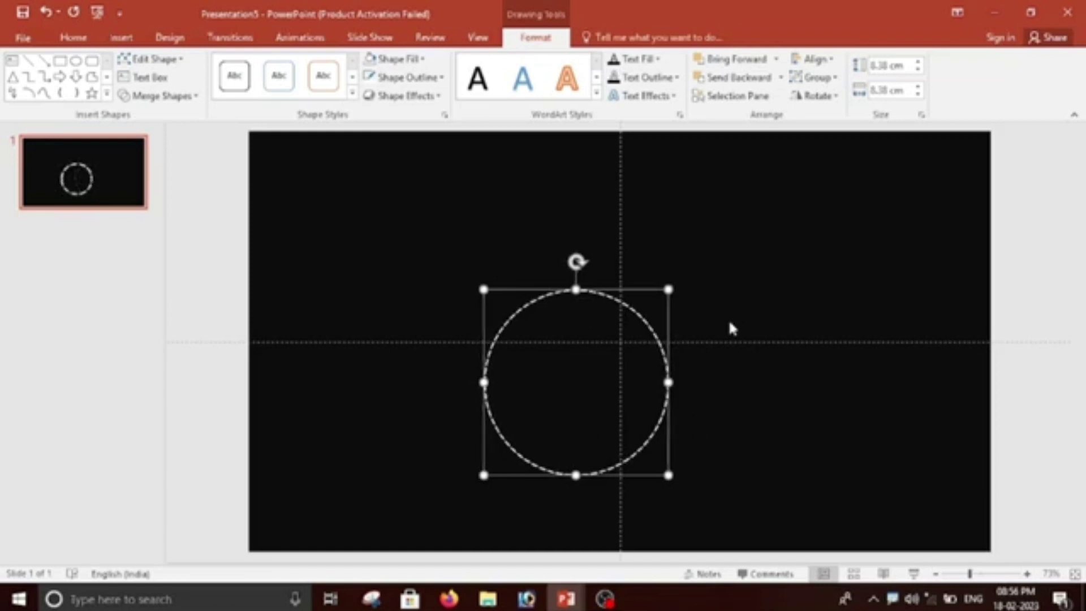
key(Right)
key(Right)
key(Right)
key(Right)
key(Up)
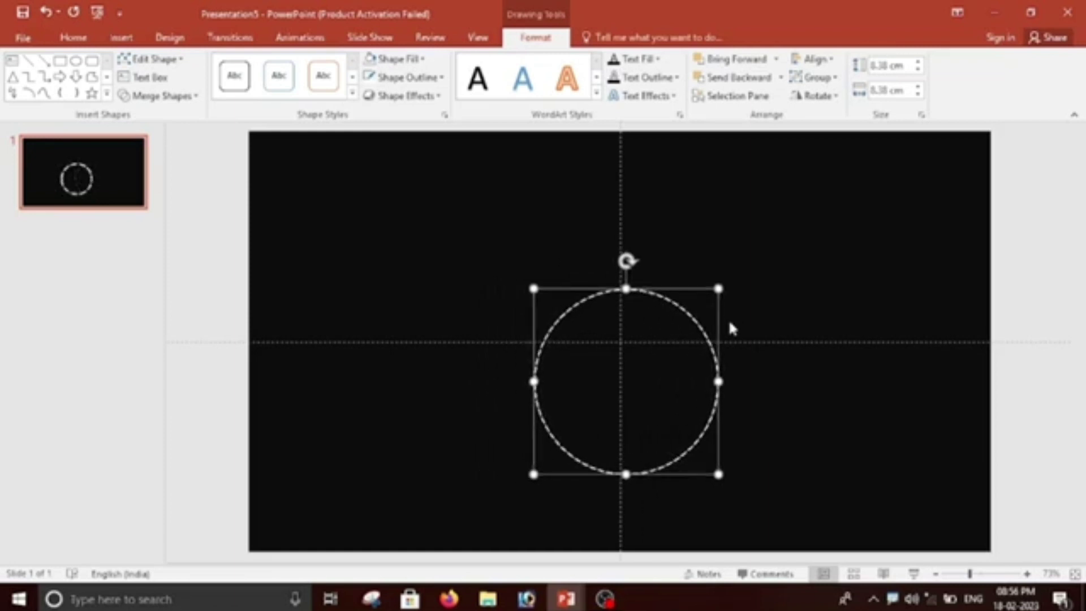
key(Up)
key(Up)
key(Up)
key(Up)
key(Up)
key(Up)
key(Down)
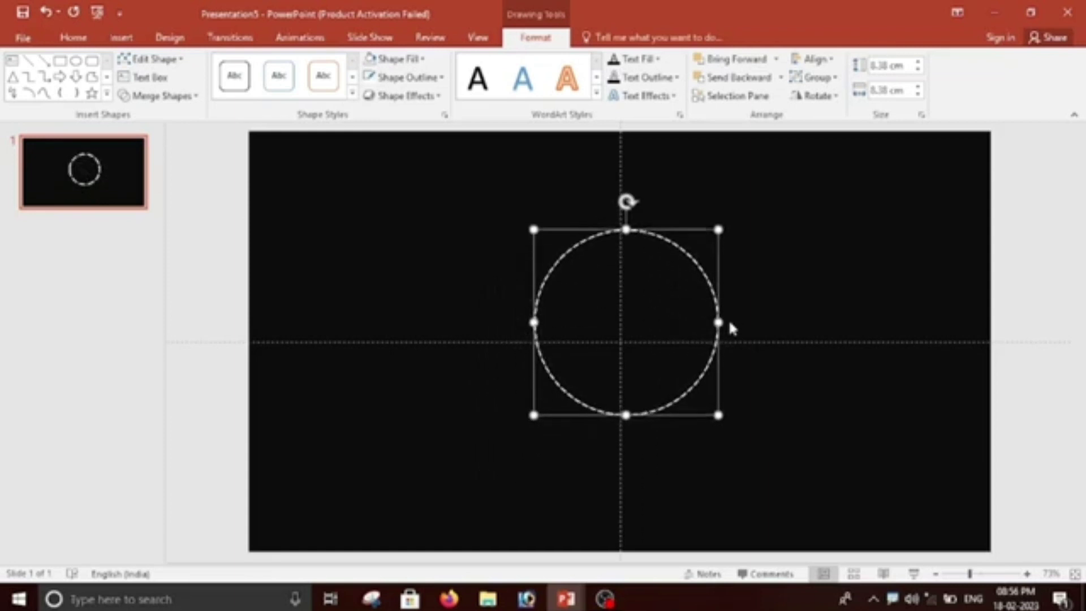
key(Down)
key(Down)
key(Down)
key(Down)
key(Down)
key(Down)
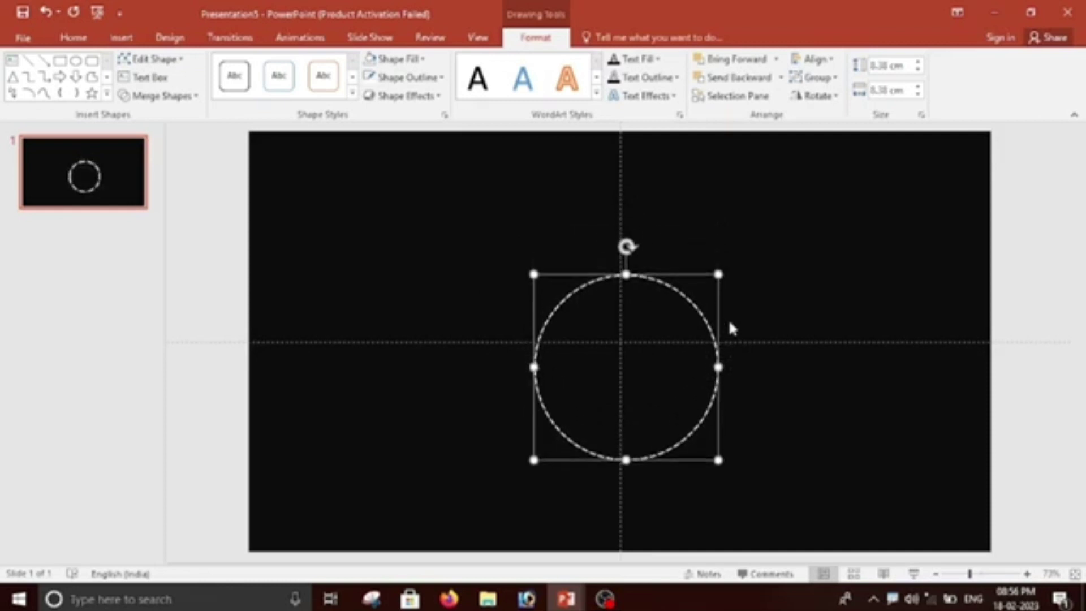
key(Up)
key(Up)
key(Up)
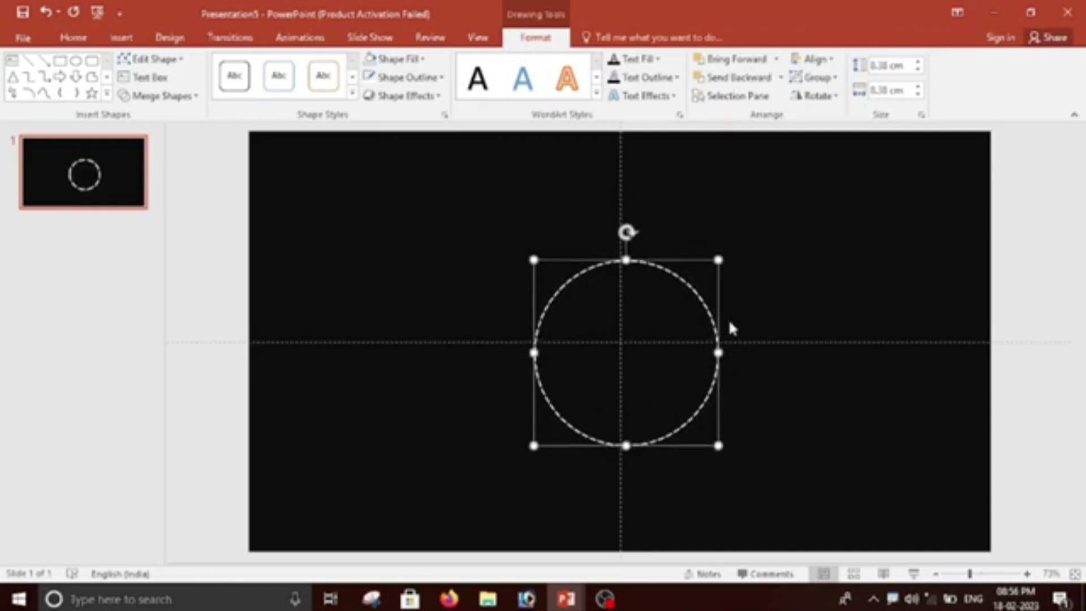
key(Left)
key(Up)
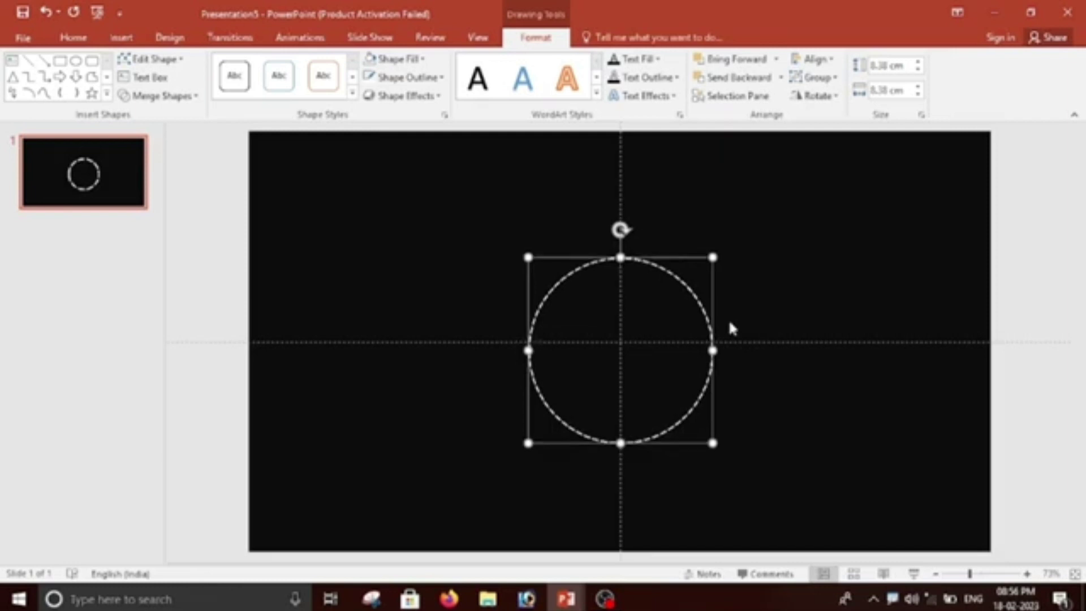
key(Up)
key(Up)
key(Left)
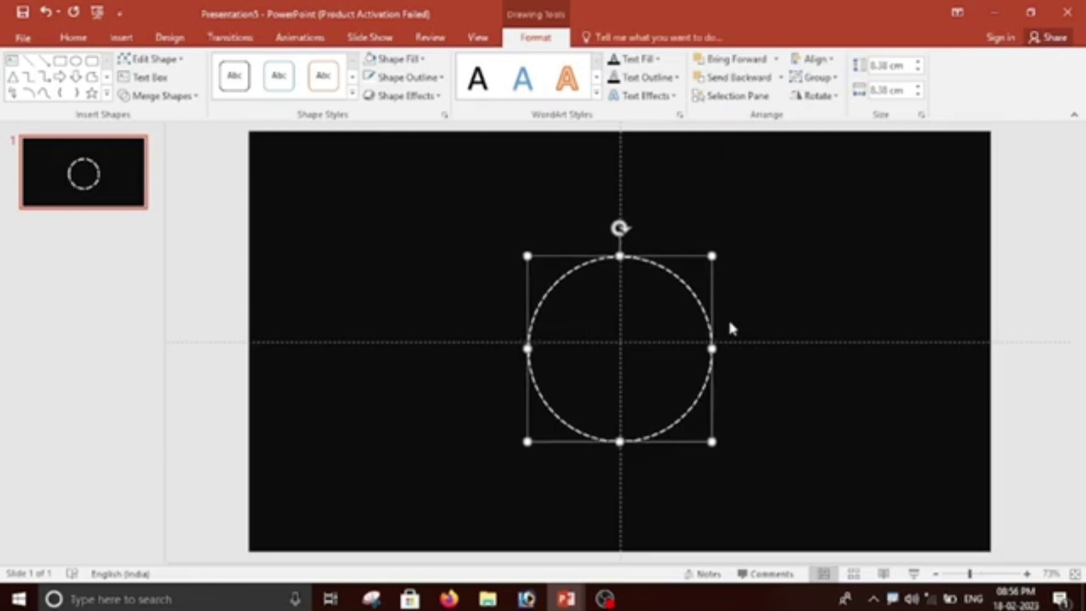
key(ctrl+z)
click(754, 443)
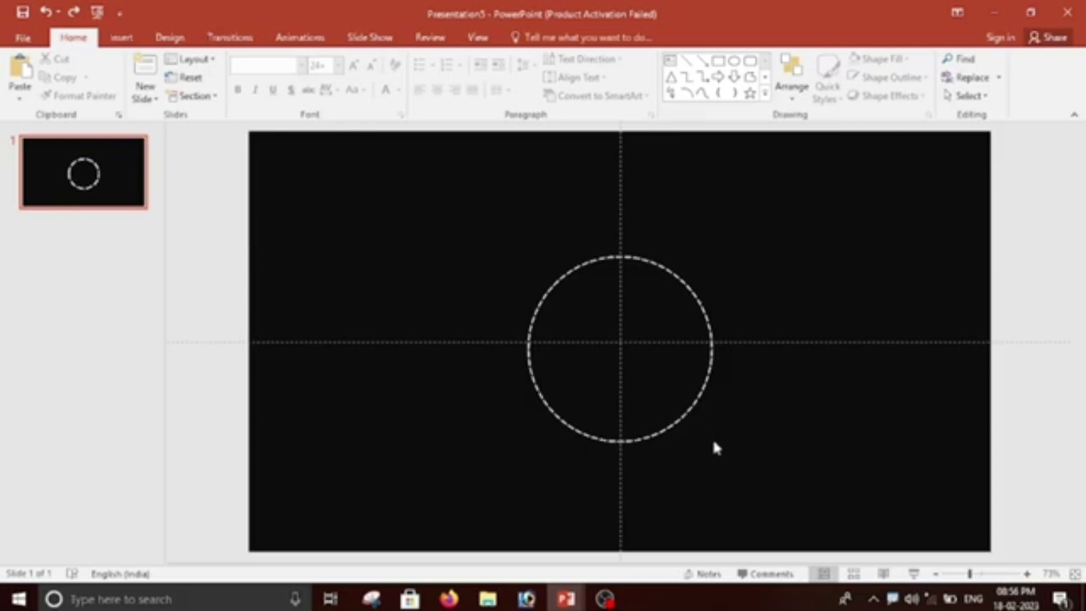
click(683, 424)
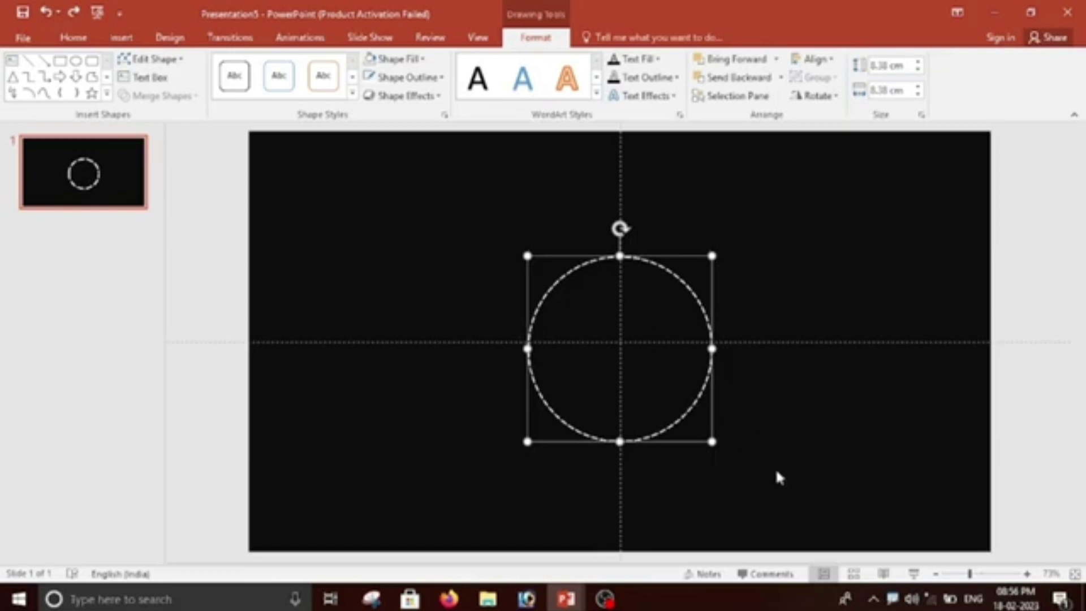
Enlarge three of the stacked circles into progressively wider concentric rings.
drag(711, 441, 752, 476)
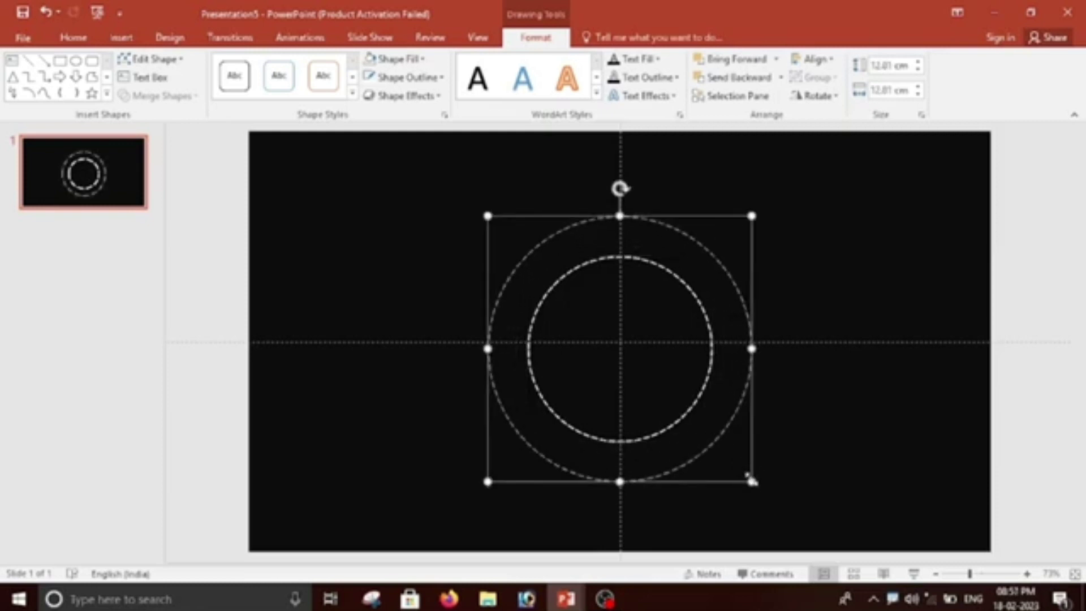
click(673, 424)
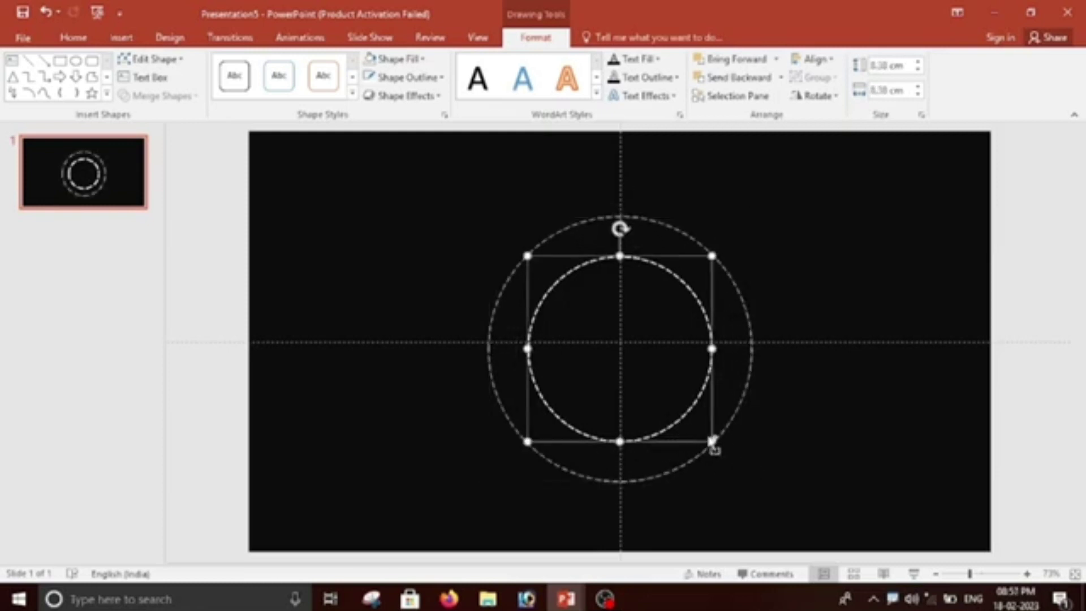
drag(711, 442, 795, 507)
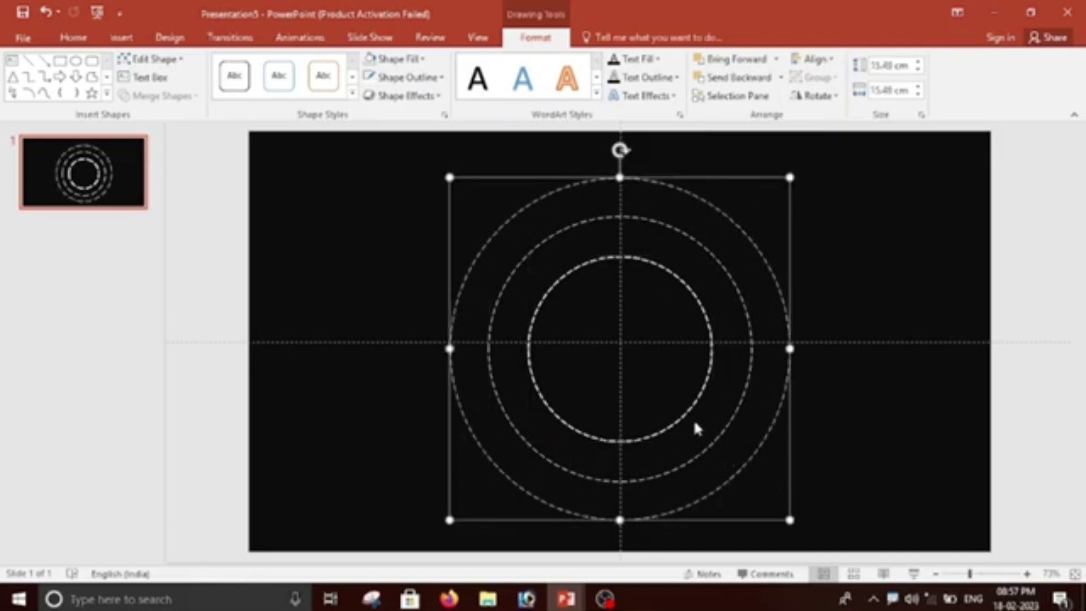
click(676, 418)
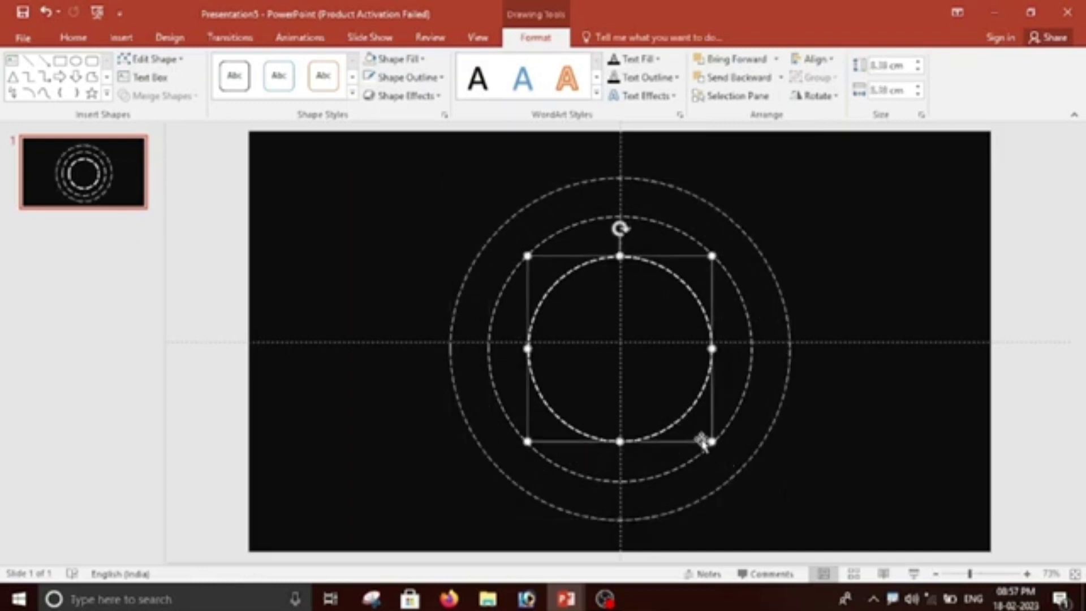
drag(712, 440, 828, 543)
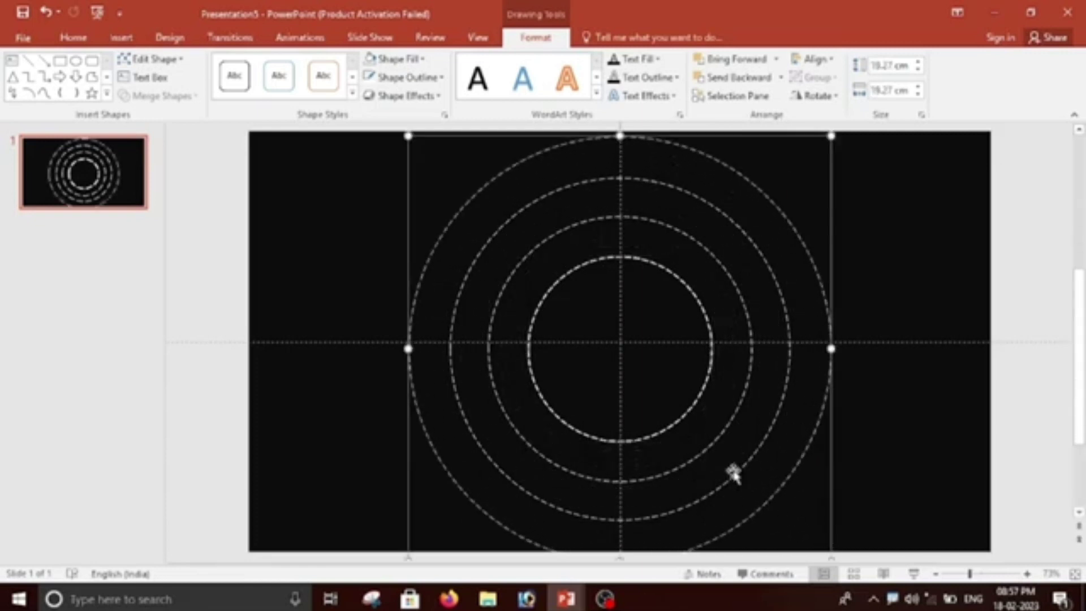
Grow two more inner circles into larger rings around the others.
click(672, 420)
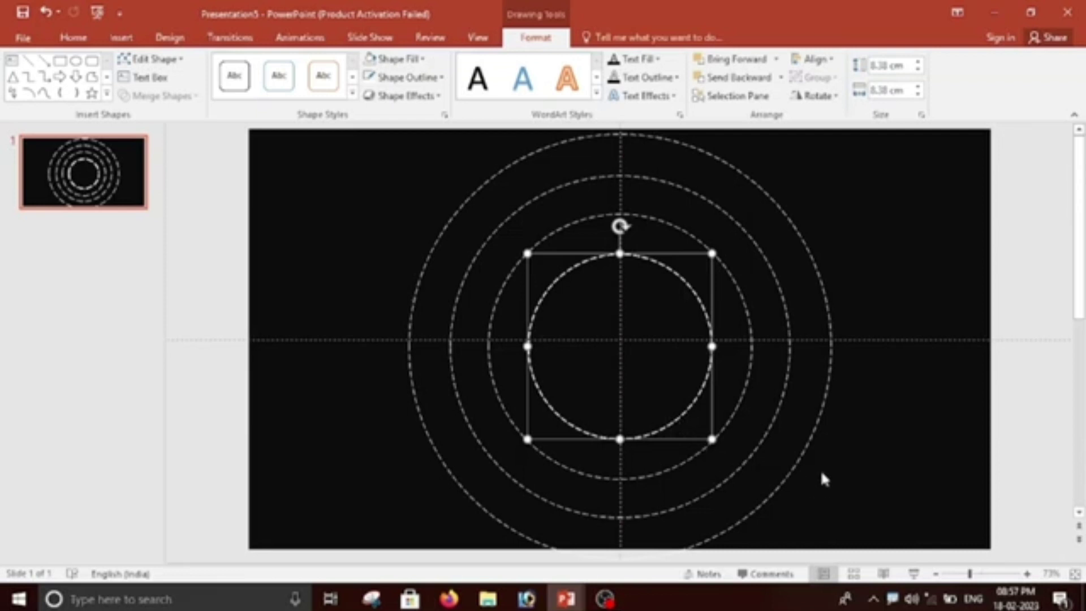
ctrl+scroll(820, 470, down, 4)
ctrl+scroll(803, 474, down, 1)
ctrl+scroll(783, 470, up, 3)
ctrl+scroll(781, 470, up, 1)
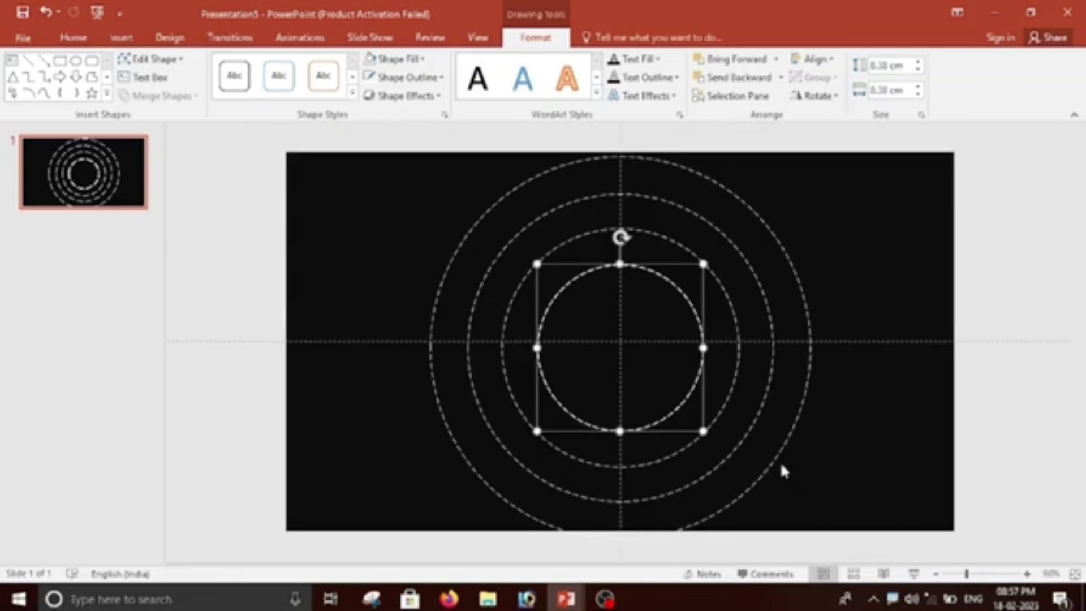
drag(703, 433, 847, 562)
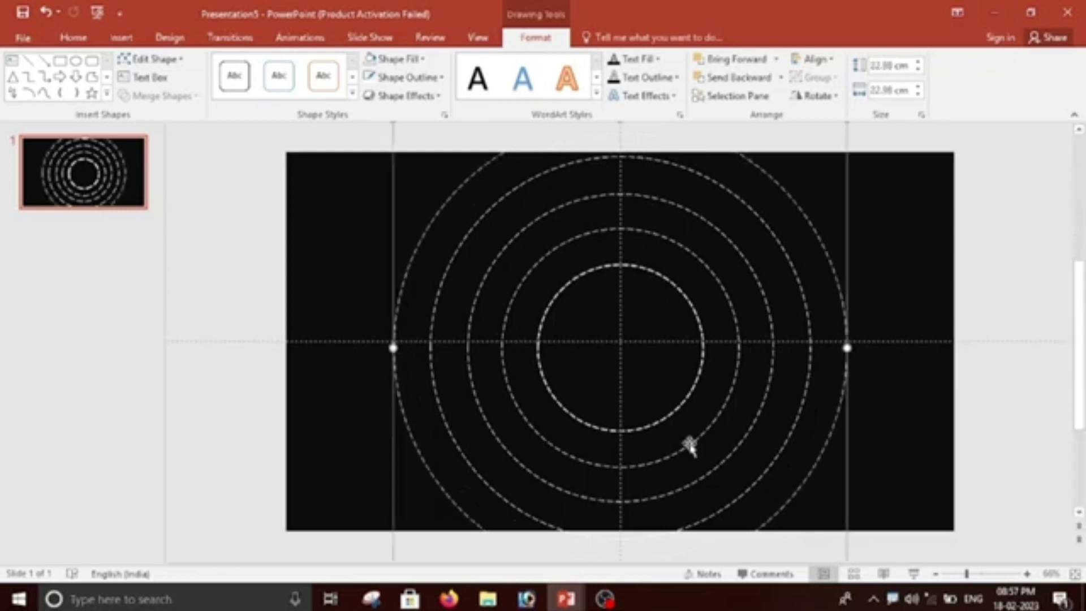
click(676, 413)
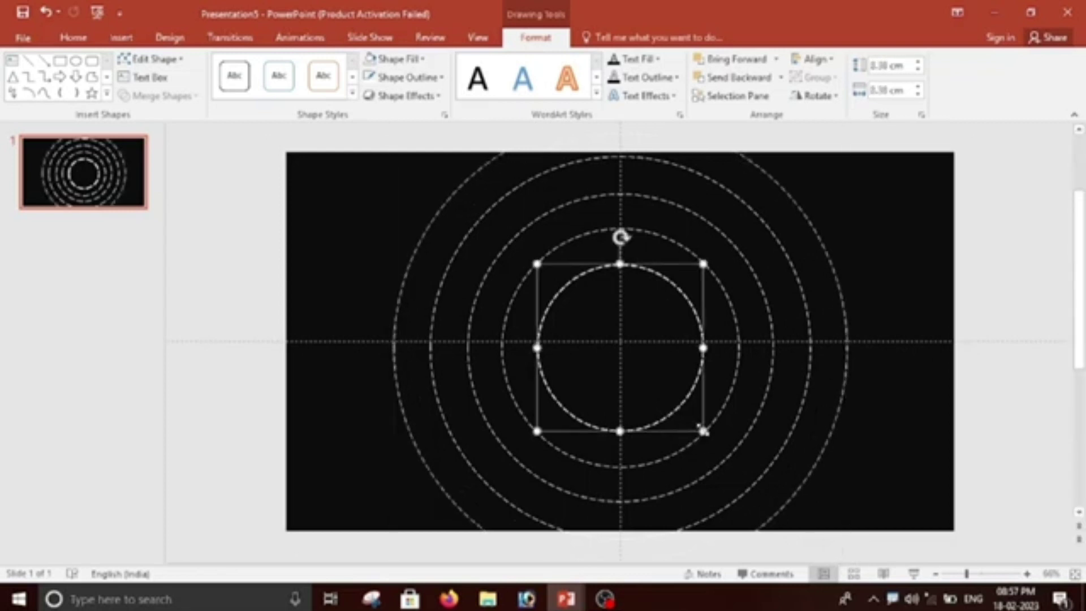
drag(703, 432, 857, 562)
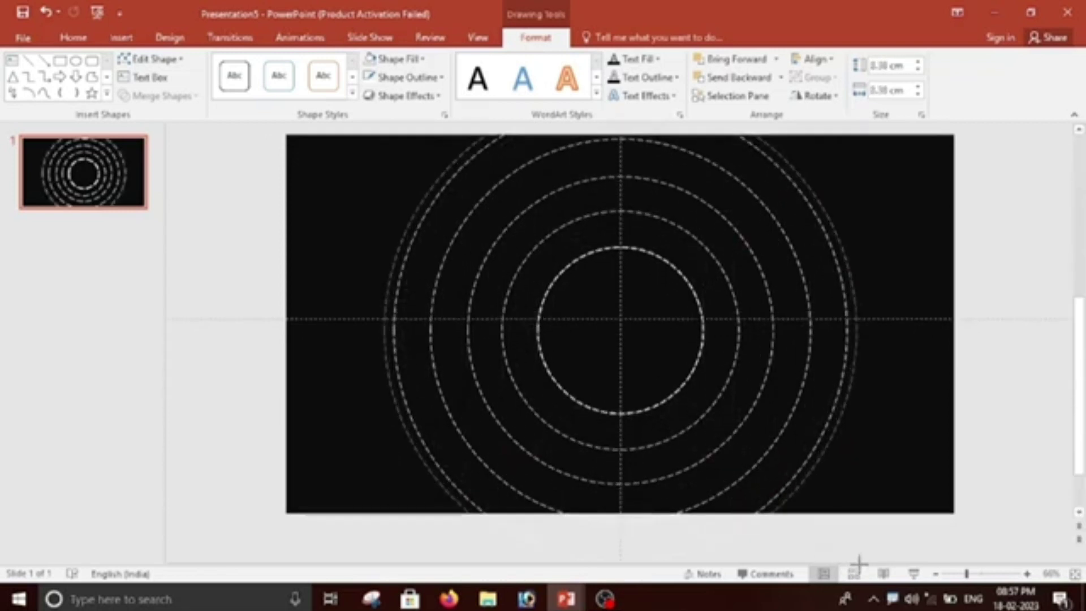
drag(858, 563, 880, 585)
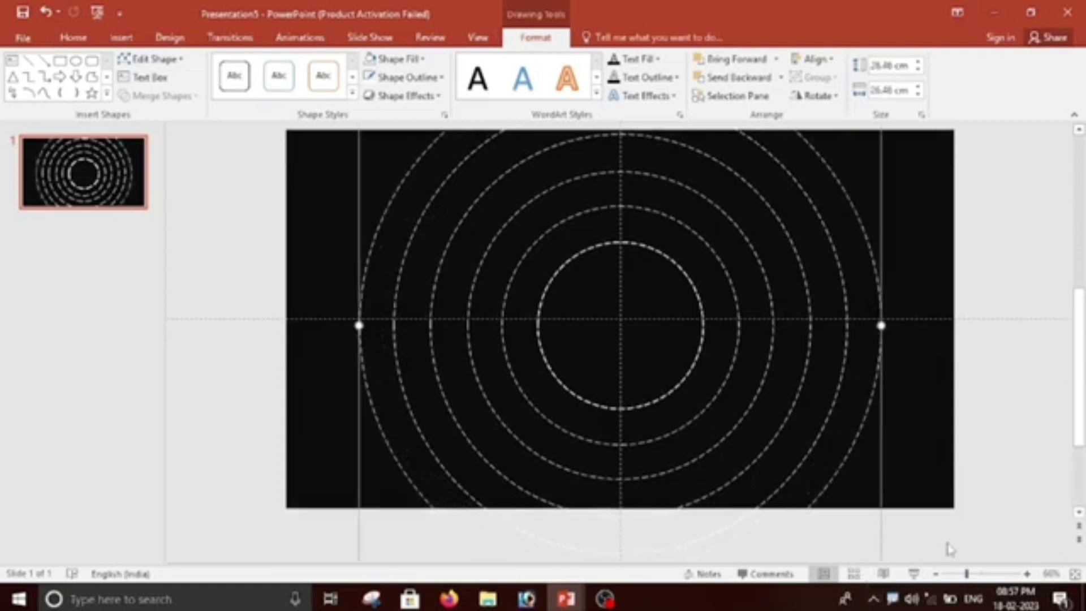
scroll(969, 517, down, 2)
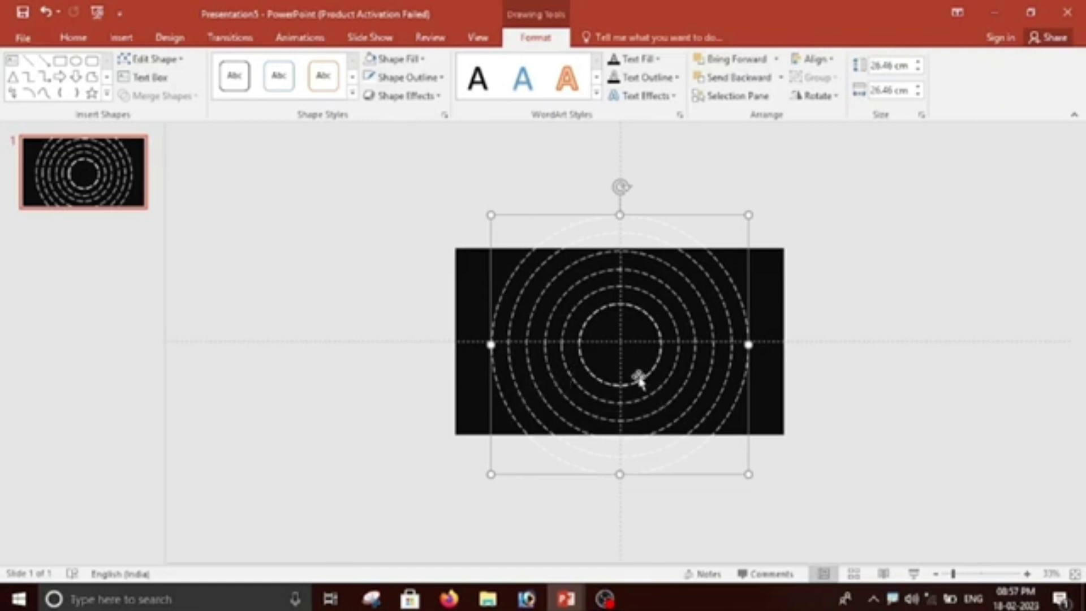
Enlarge the last two circles into the outermost orbit rings, overflowing the slide.
click(641, 384)
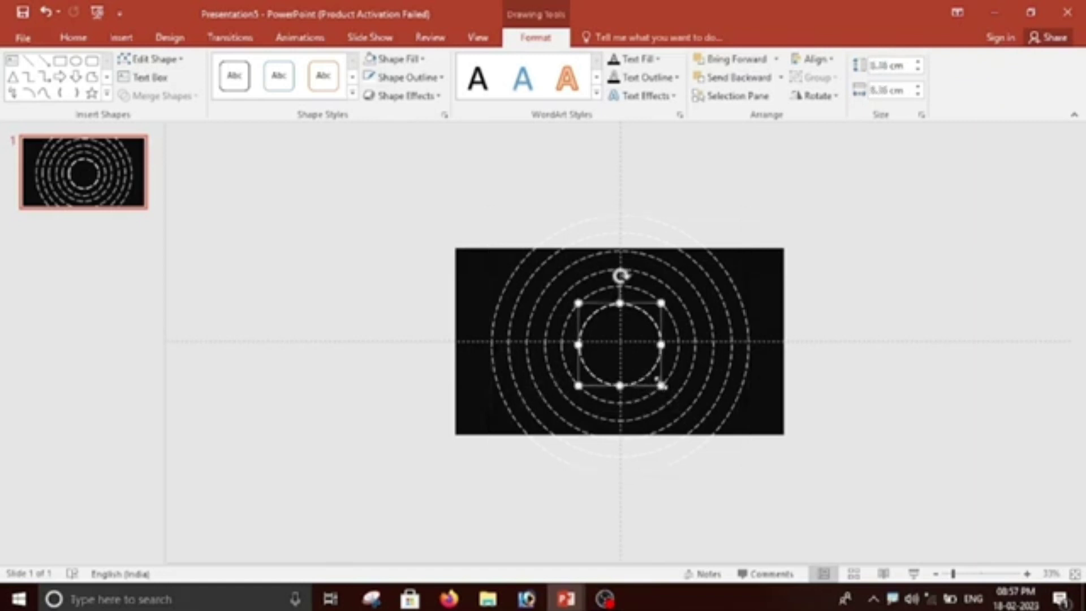
drag(663, 385, 780, 498)
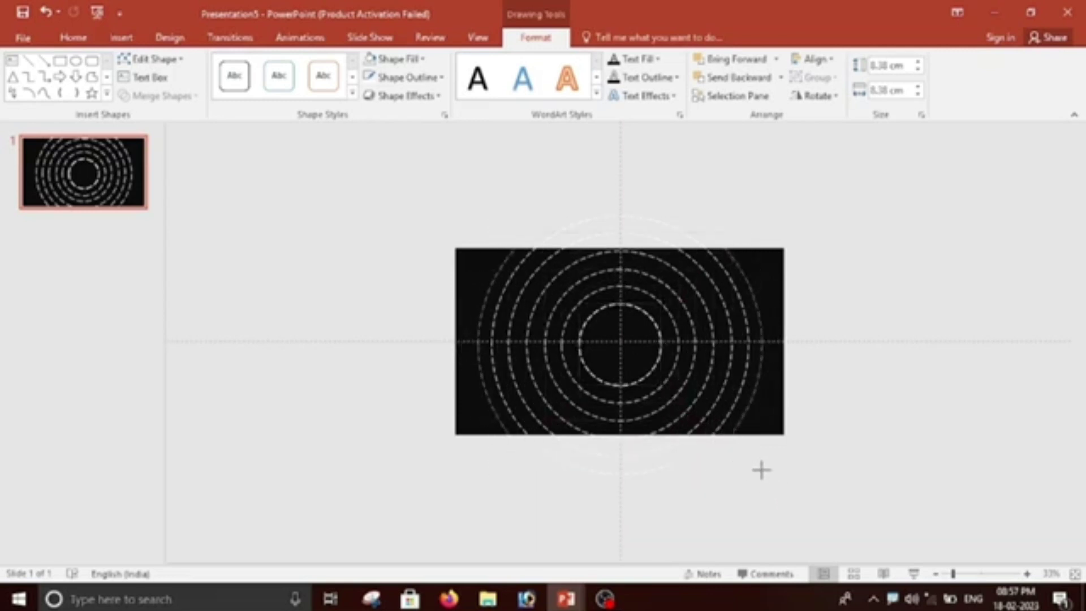
drag(774, 483, 770, 497)
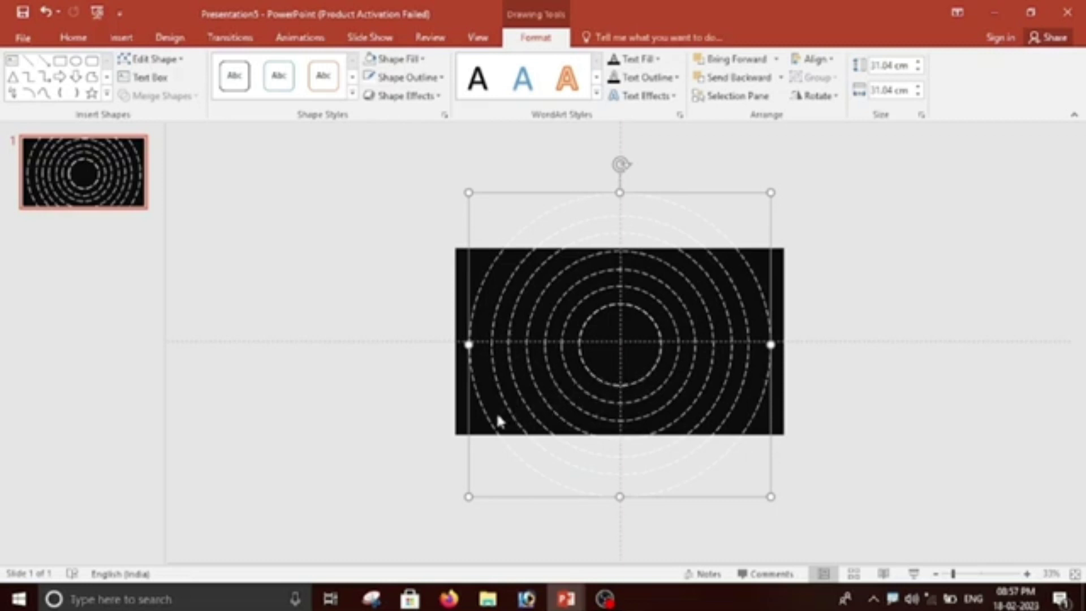
click(634, 383)
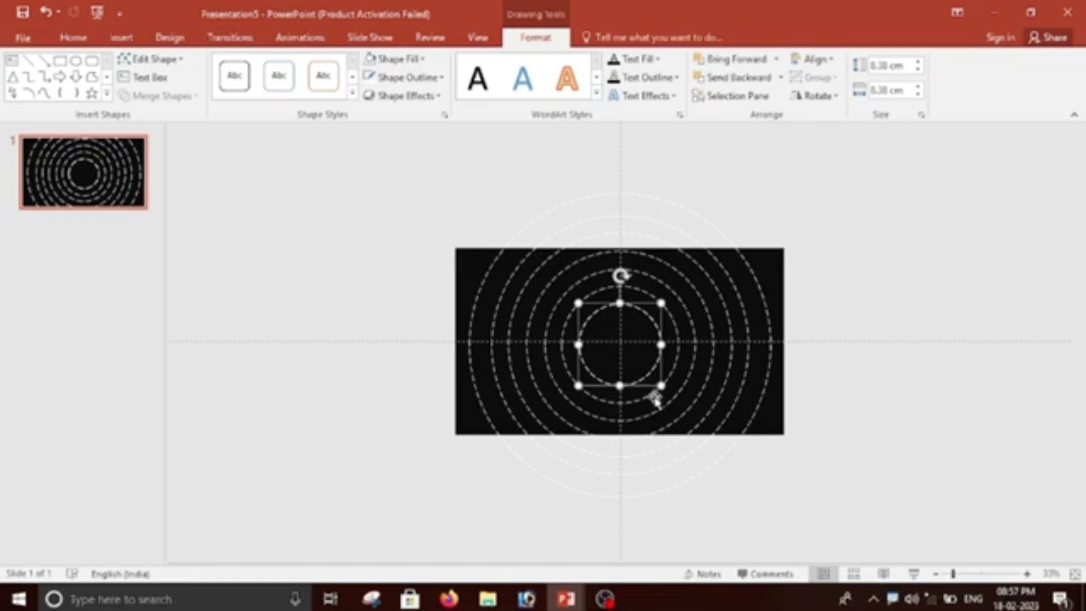
drag(662, 386, 801, 525)
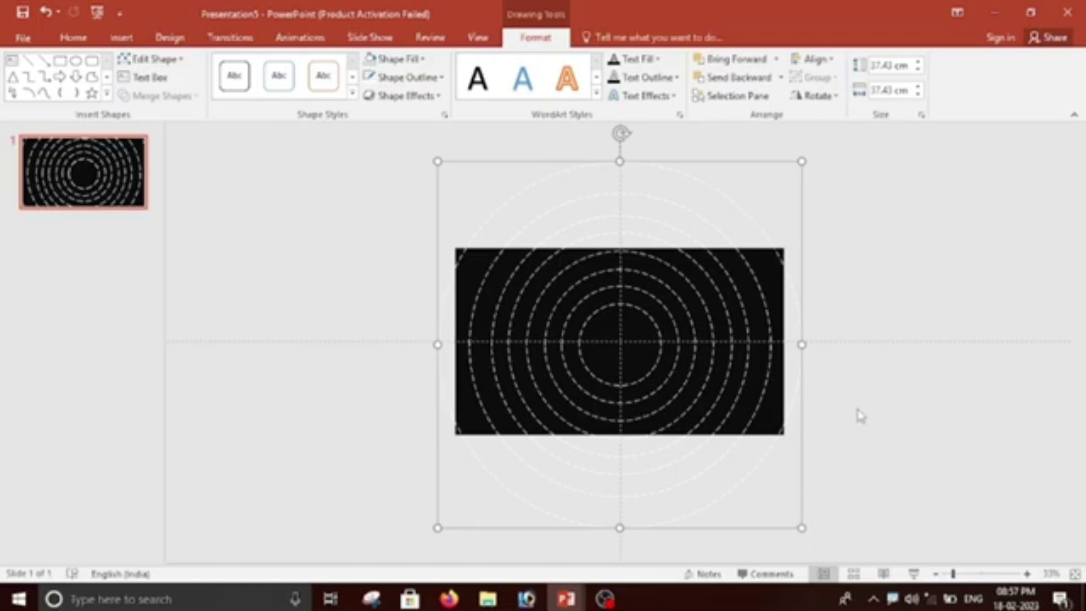
scroll(859, 414, up, 2)
scroll(858, 415, up, 1)
scroll(859, 414, down, 4)
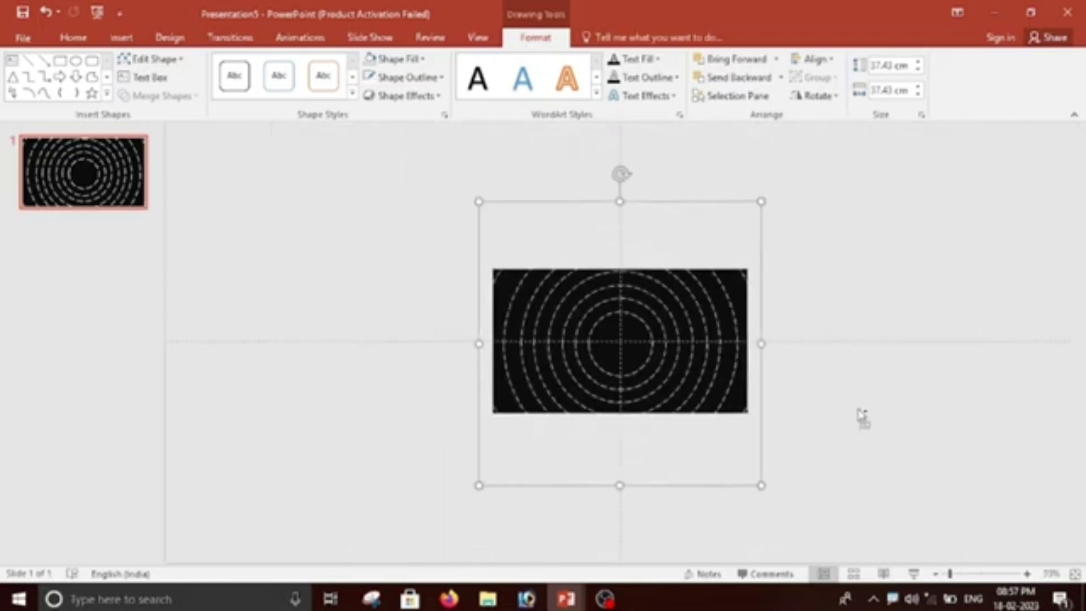
scroll(860, 415, down, 2)
scroll(859, 415, up, 4)
scroll(860, 415, down, 3)
scroll(860, 414, down, 1)
click(836, 408)
Select all the concentric dashed rings and group them into a single object.
drag(385, 167, 845, 503)
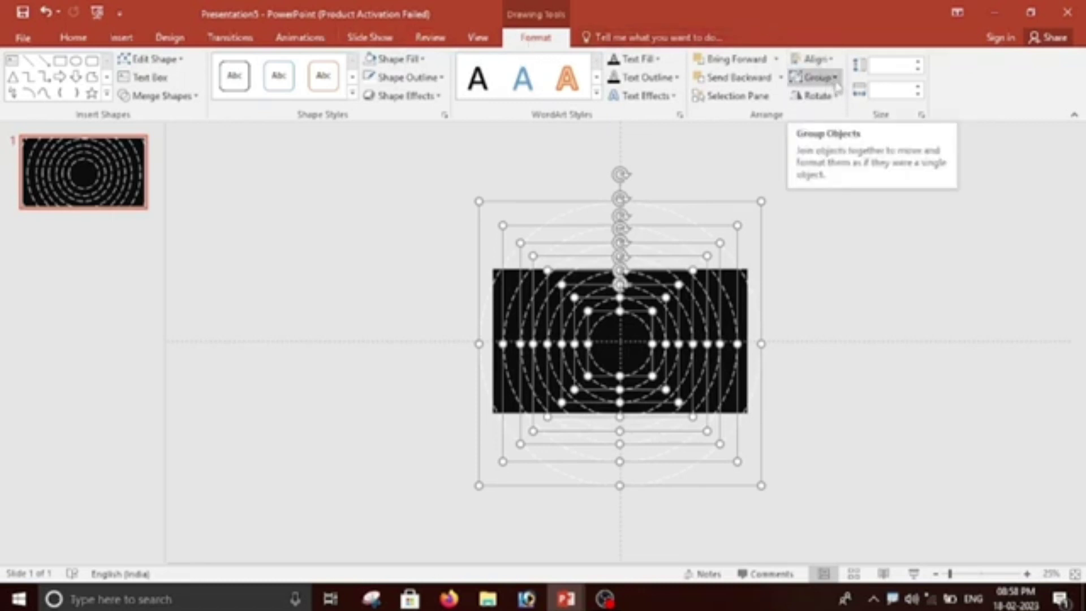
click(835, 79)
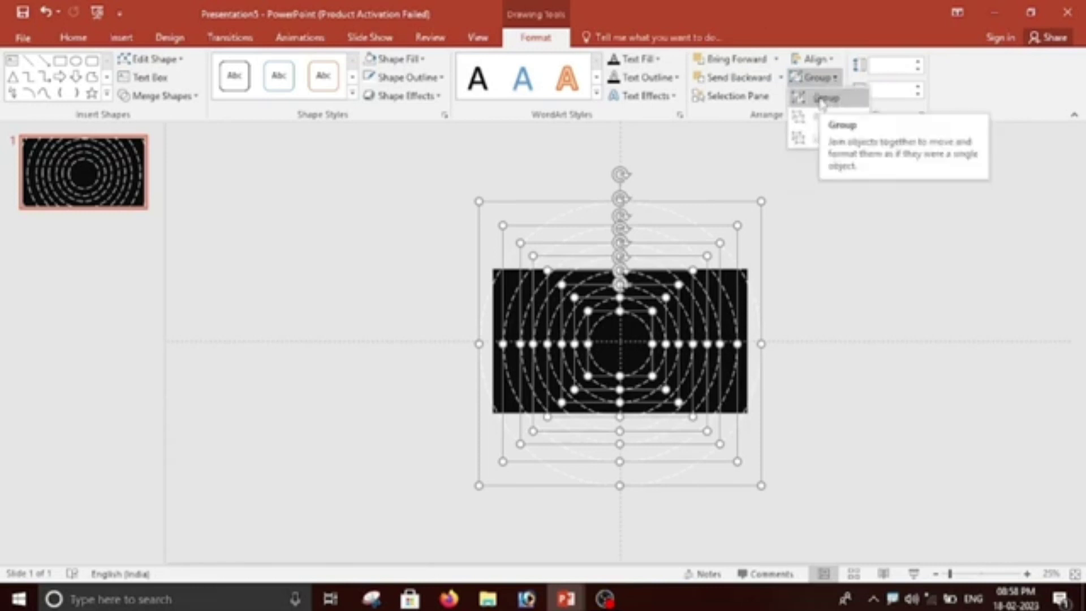
click(821, 99)
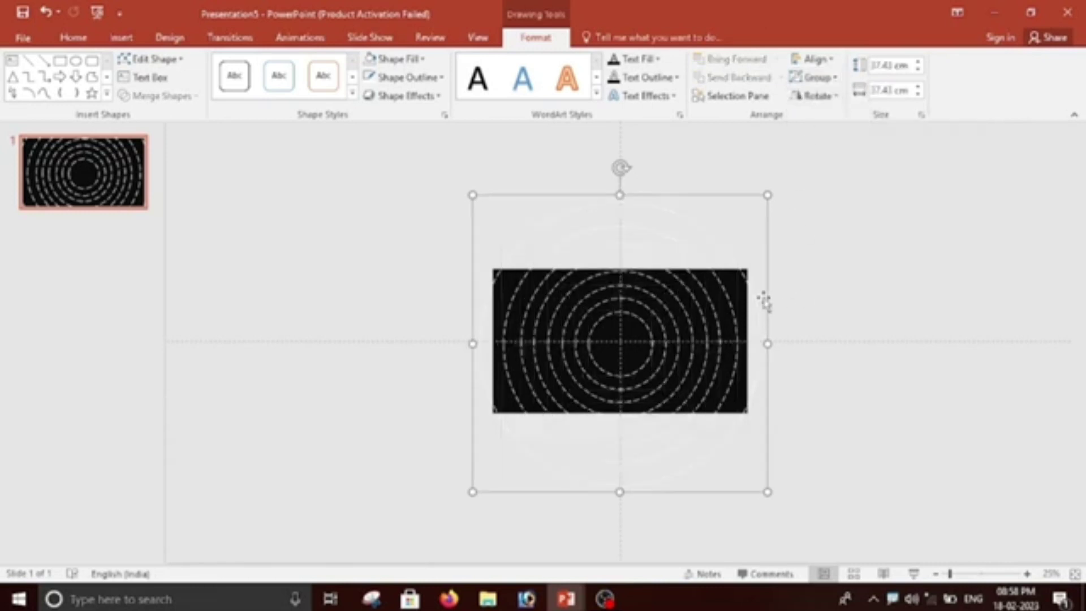
scroll(865, 357, up, 4)
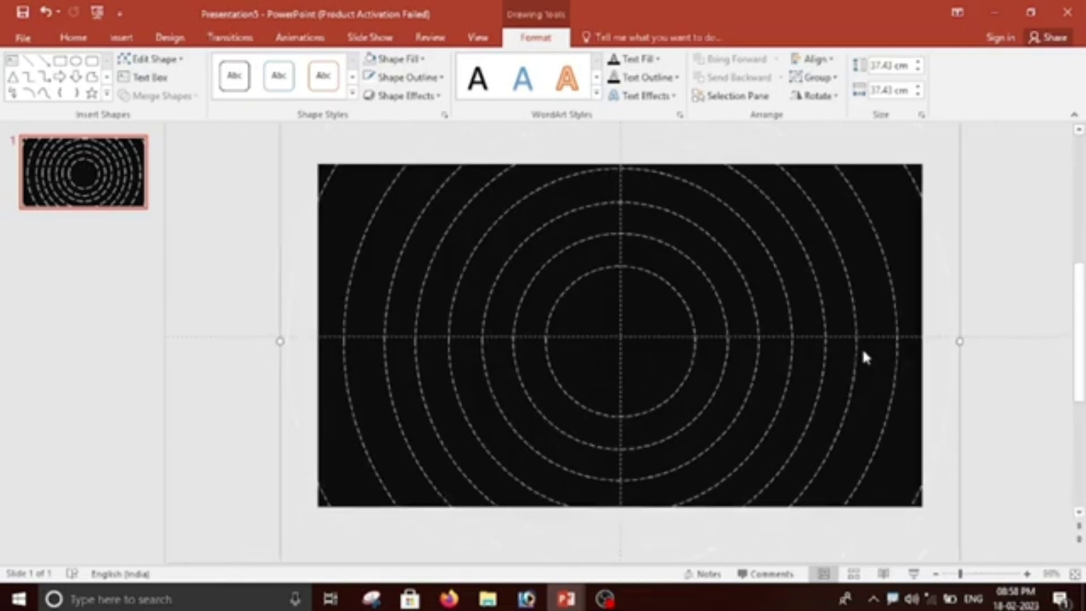
Shrink the orbit group by its corner handle and move it to the slide centre.
scroll(865, 356, down, 5)
scroll(865, 356, up, 2)
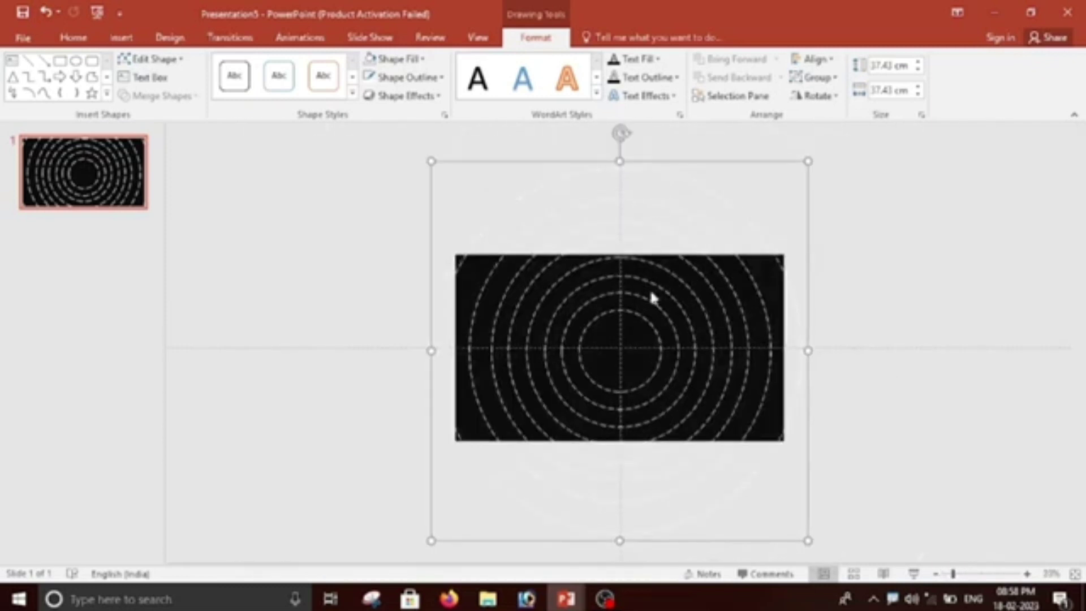
scroll(884, 277, down, 3)
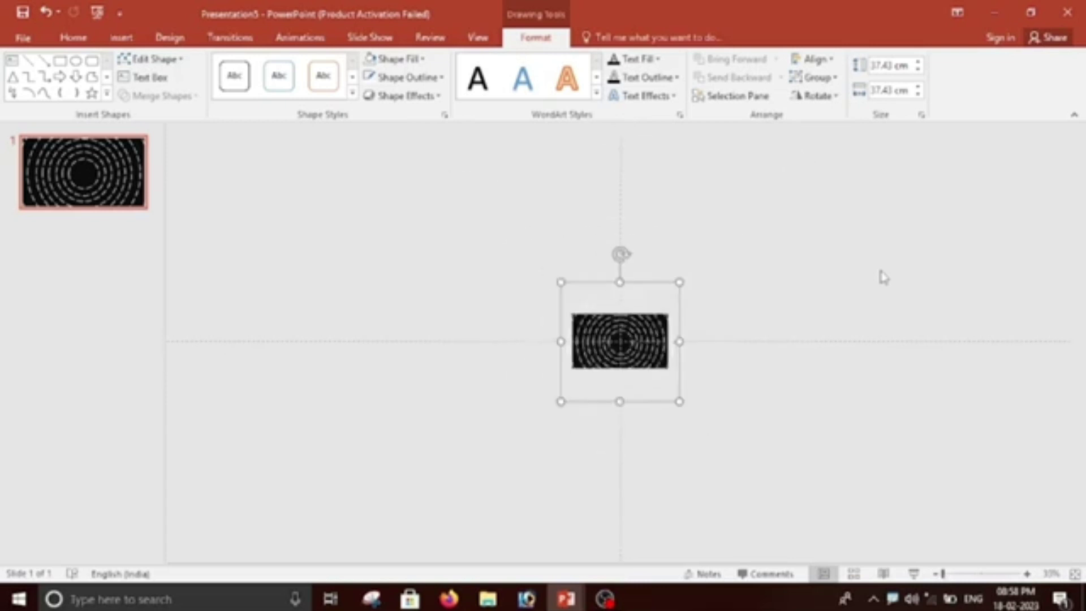
scroll(883, 277, up, 2)
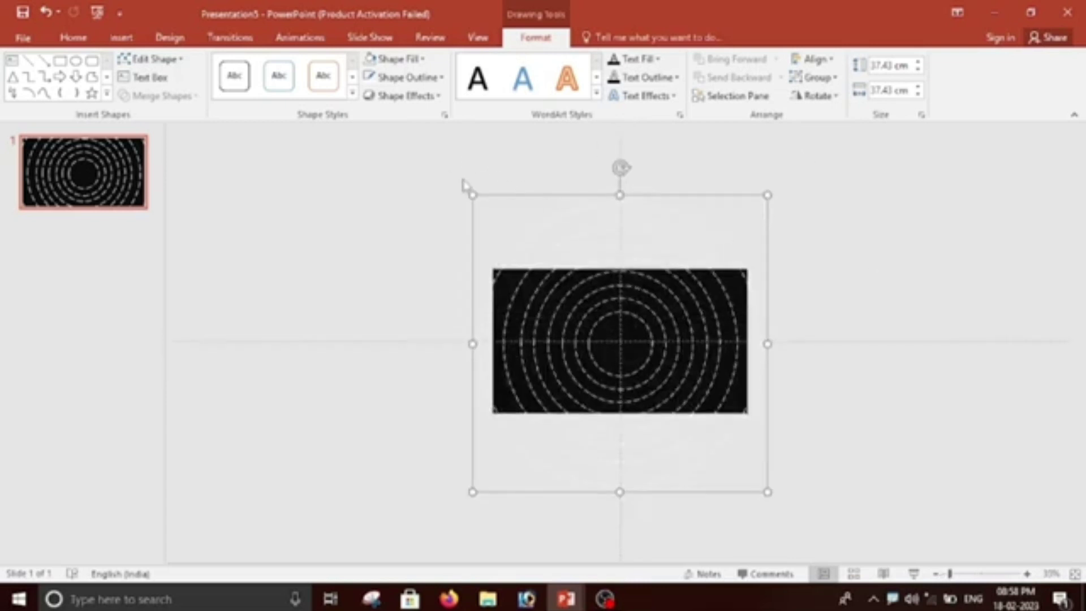
drag(473, 195, 608, 332)
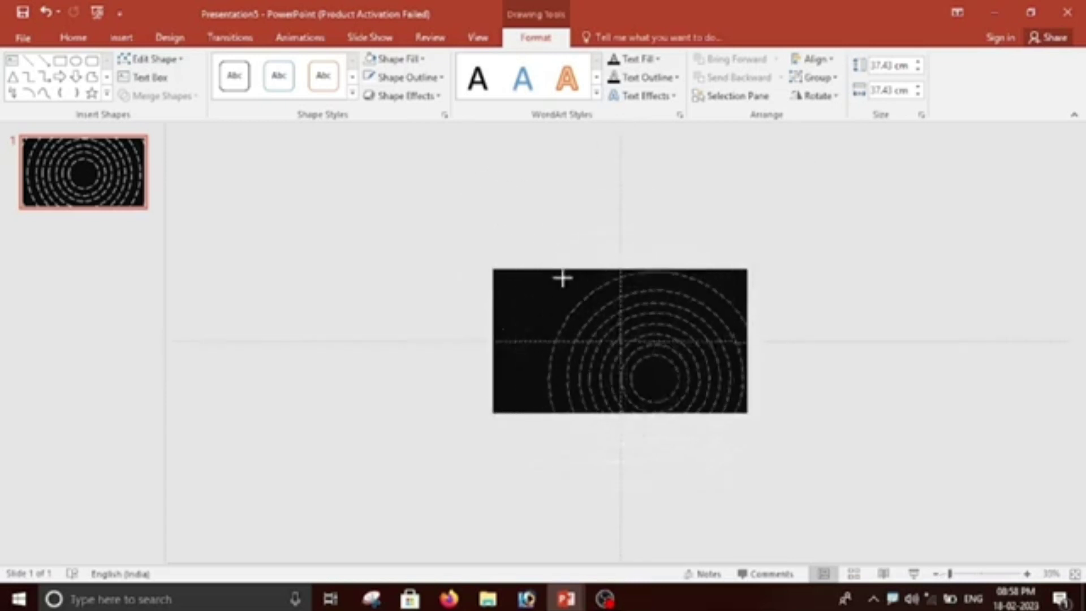
drag(722, 371, 645, 314)
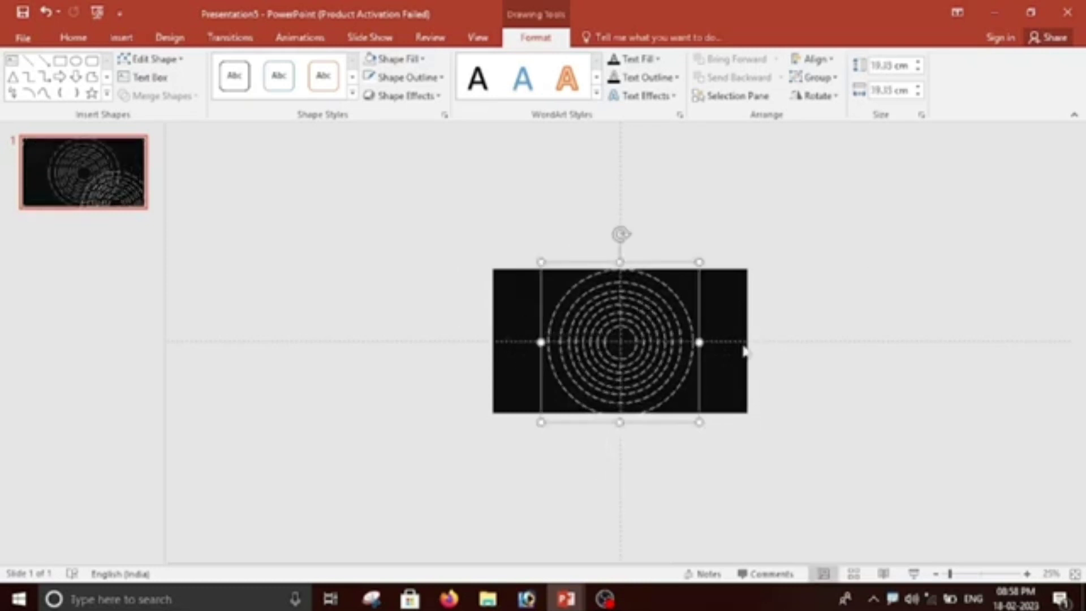
Shrink the group further to 16.13 cm square and re-centre it on the slide.
scroll(745, 351, up, 5)
scroll(650, 341, down, 5)
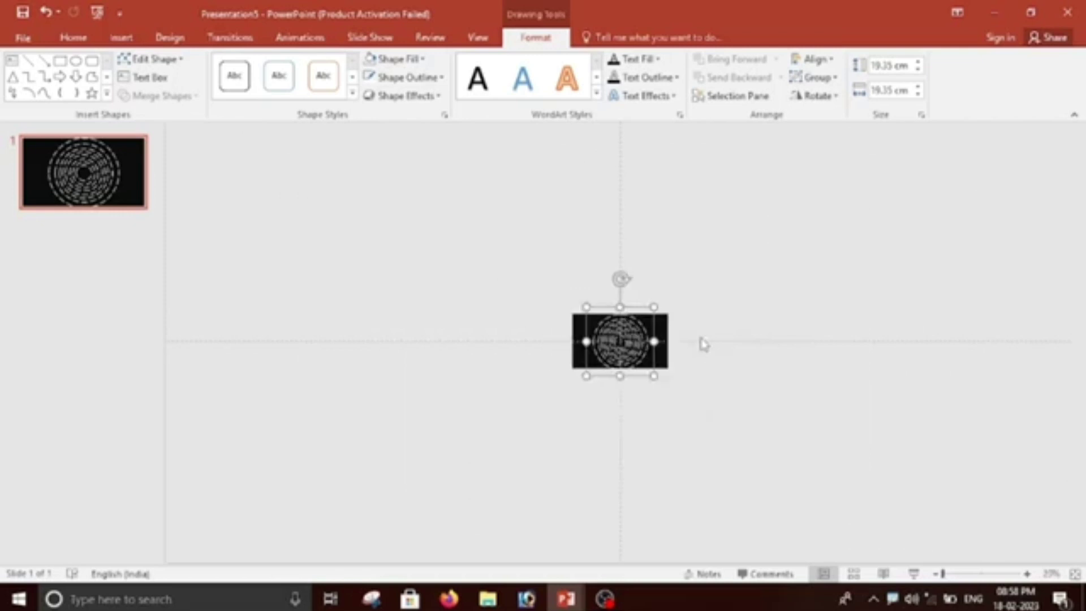
scroll(701, 343, up, 5)
scroll(715, 341, up, 2)
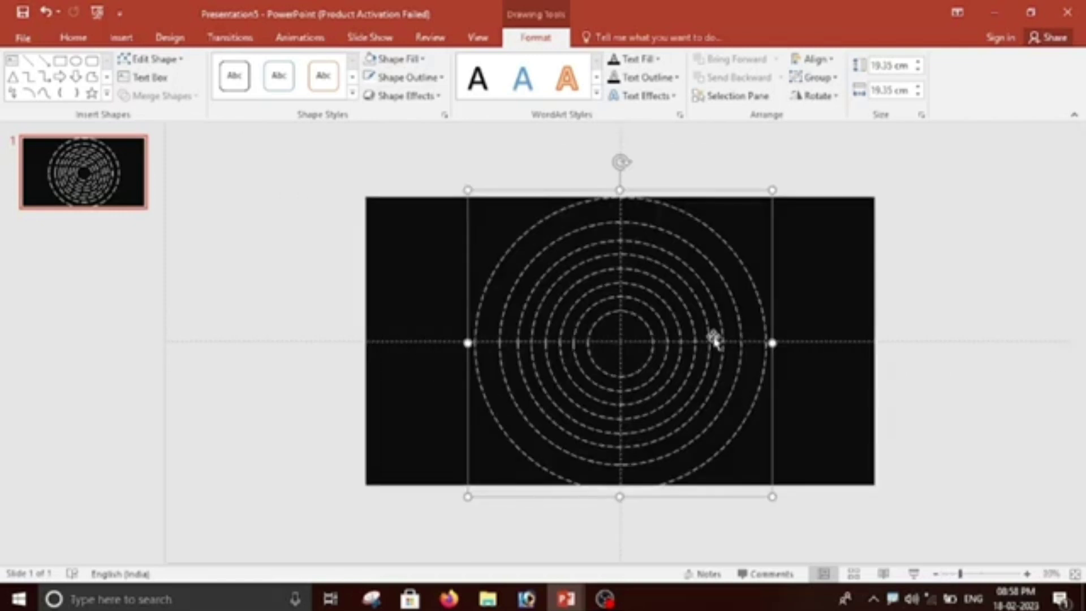
scroll(716, 341, up, 3)
scroll(717, 341, down, 6)
scroll(716, 345, up, 3)
scroll(714, 346, up, 2)
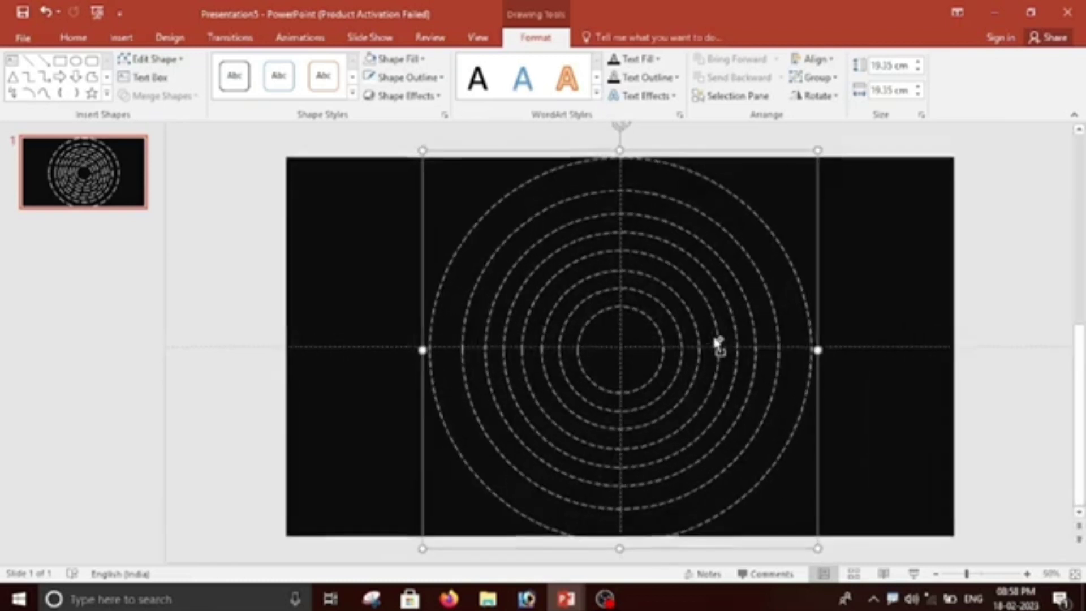
scroll(715, 346, down, 2)
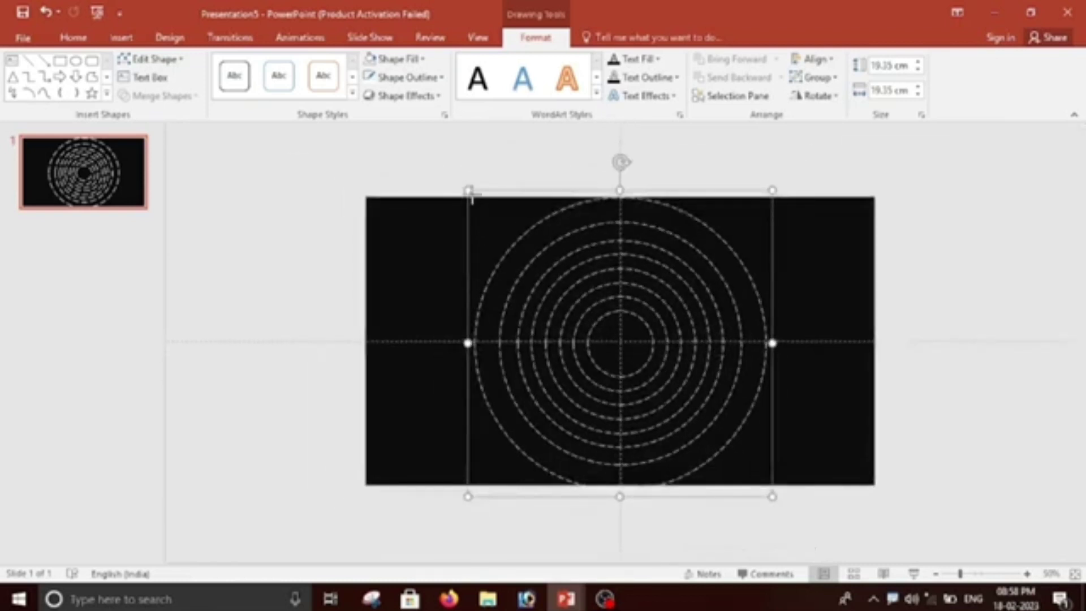
drag(470, 192, 521, 264)
drag(718, 400, 691, 371)
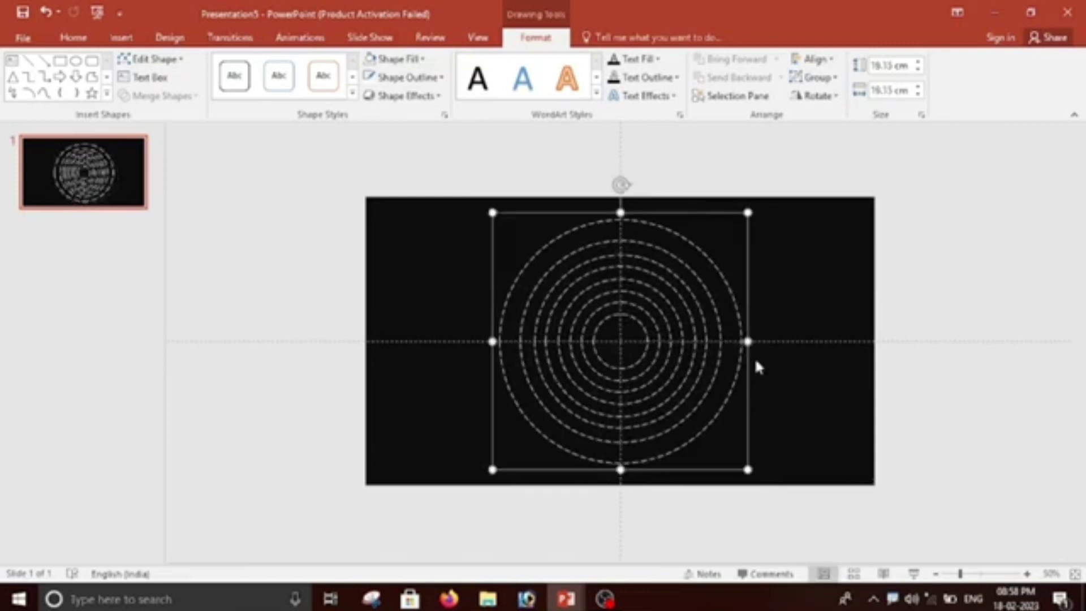
scroll(892, 405, up, 2)
scroll(891, 405, down, 1)
scroll(891, 405, up, 1)
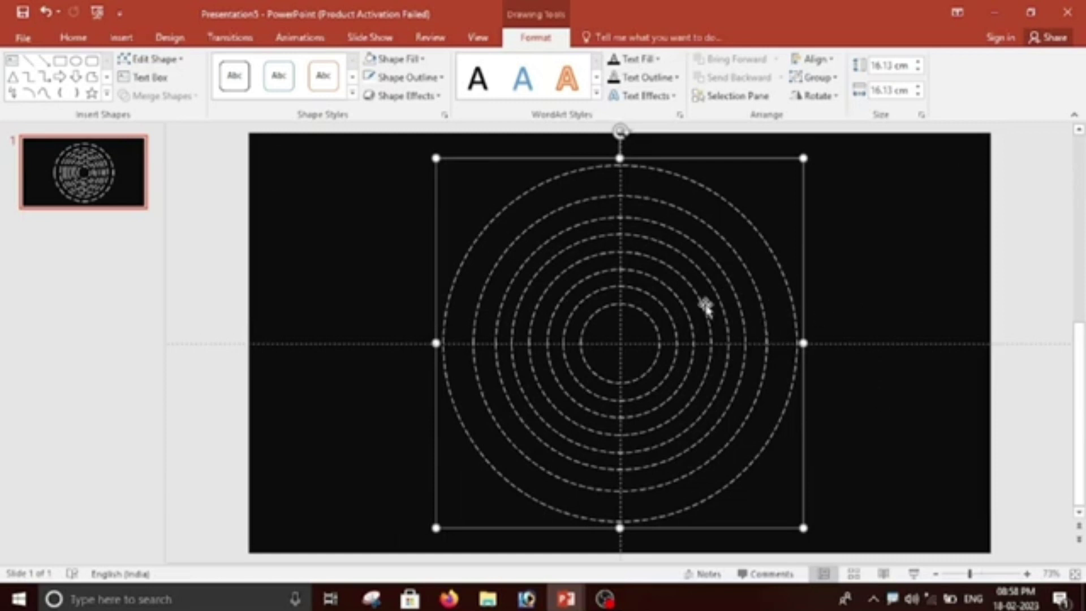
Select the whole orbit-circle group and open its 3-D Rotation Options in the Format Shape pane.
click(705, 306)
click(789, 199)
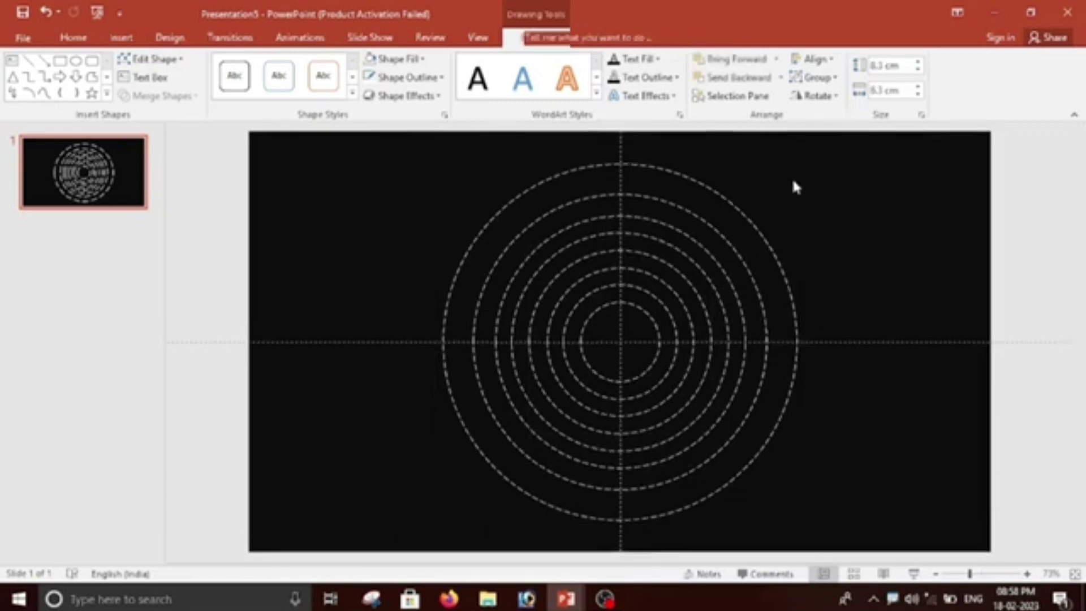
click(685, 210)
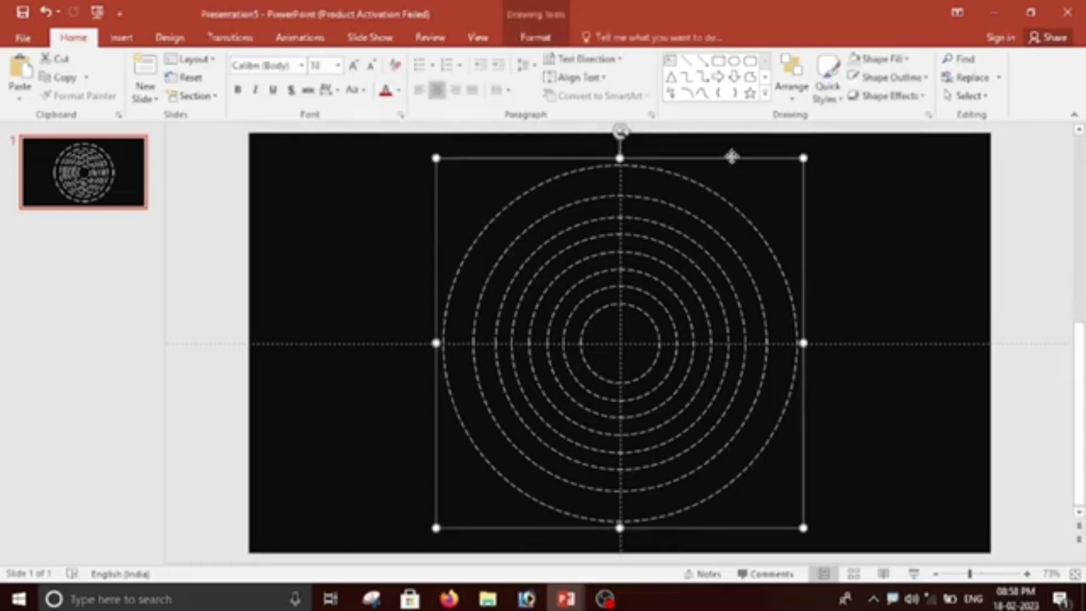
click(535, 37)
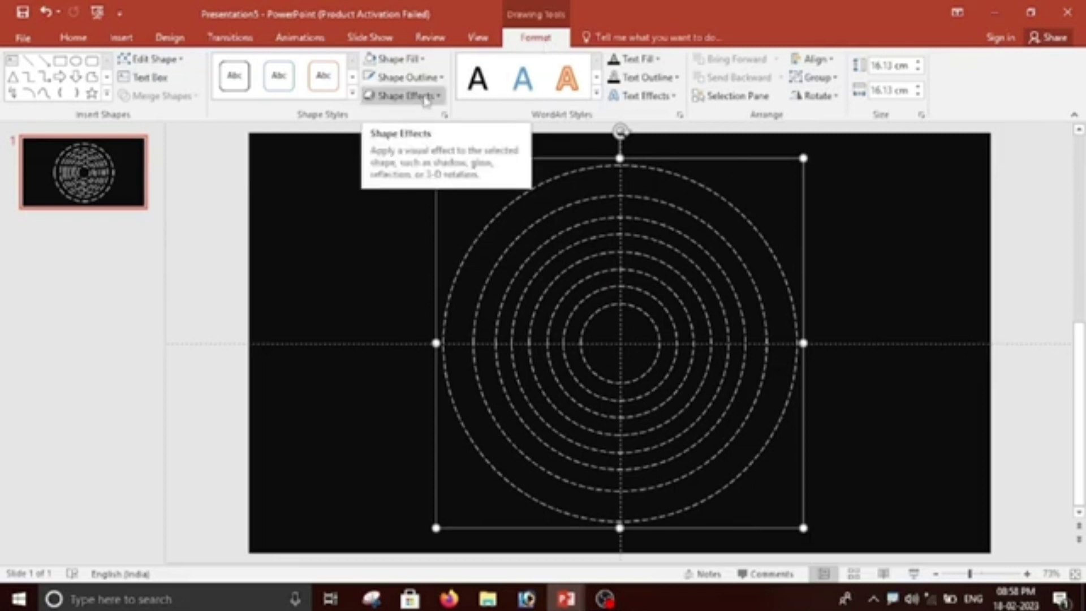
click(426, 100)
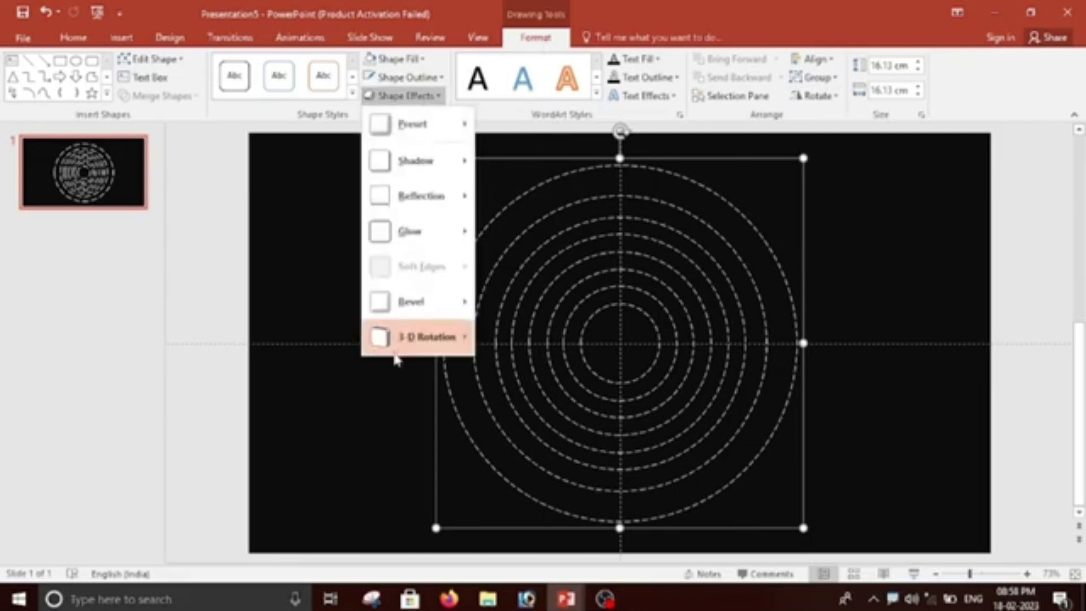
mouse_move(420, 337)
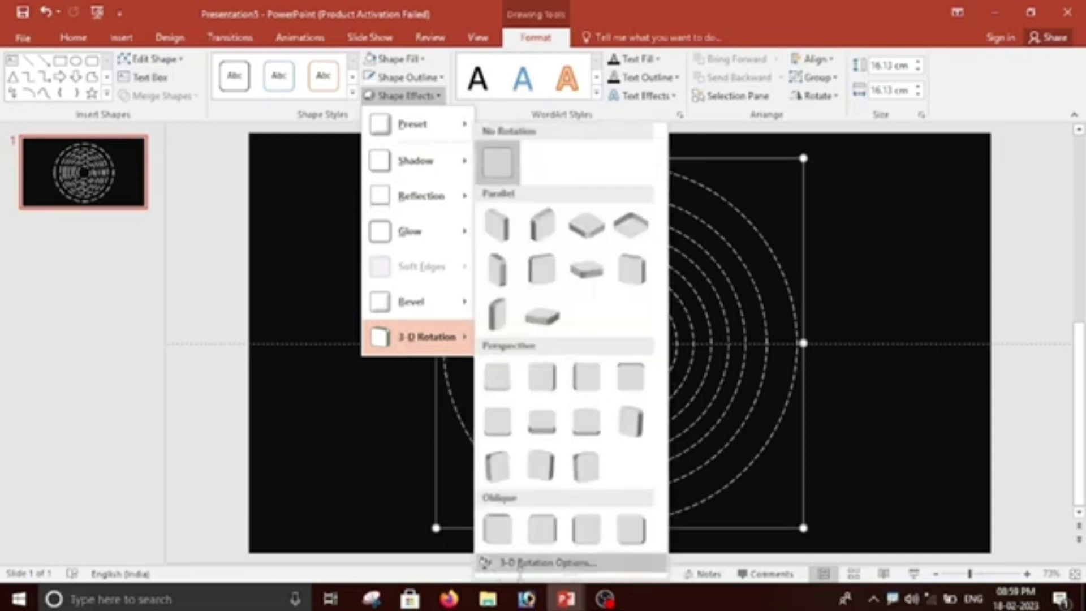
click(567, 564)
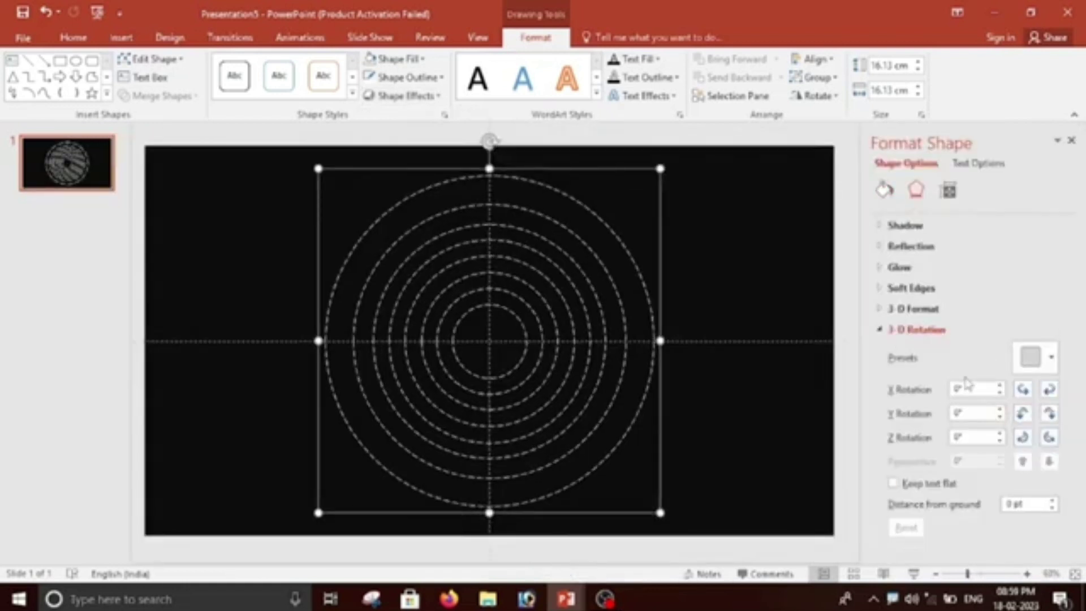
Apply a 3-D rotation preset that tilts the orbit rings into flattened ellipses.
click(1050, 357)
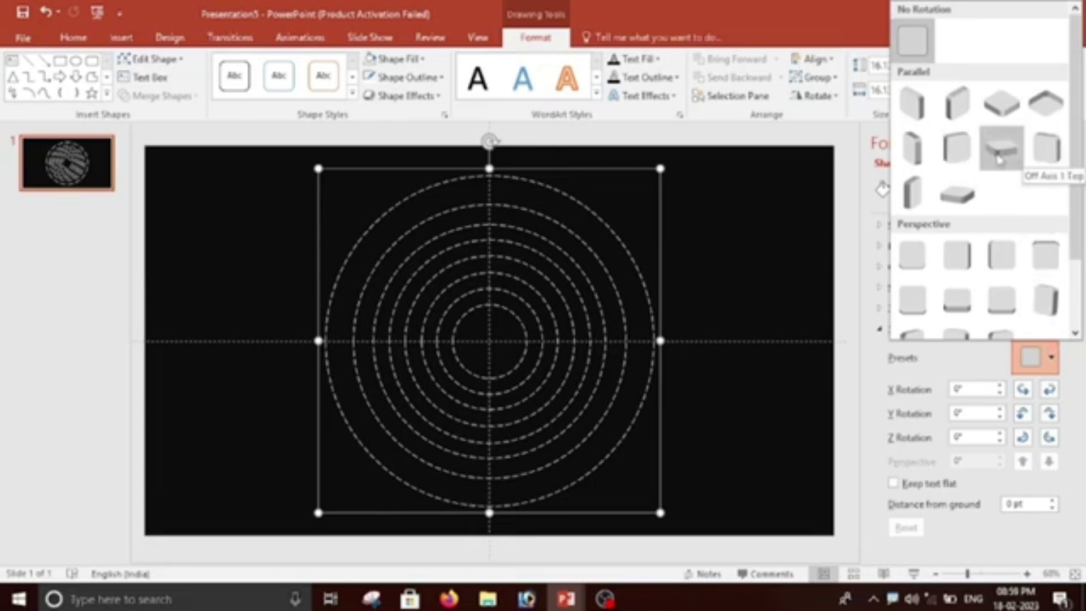
scroll(1074, 142, down, 3)
scroll(1075, 141, up, 3)
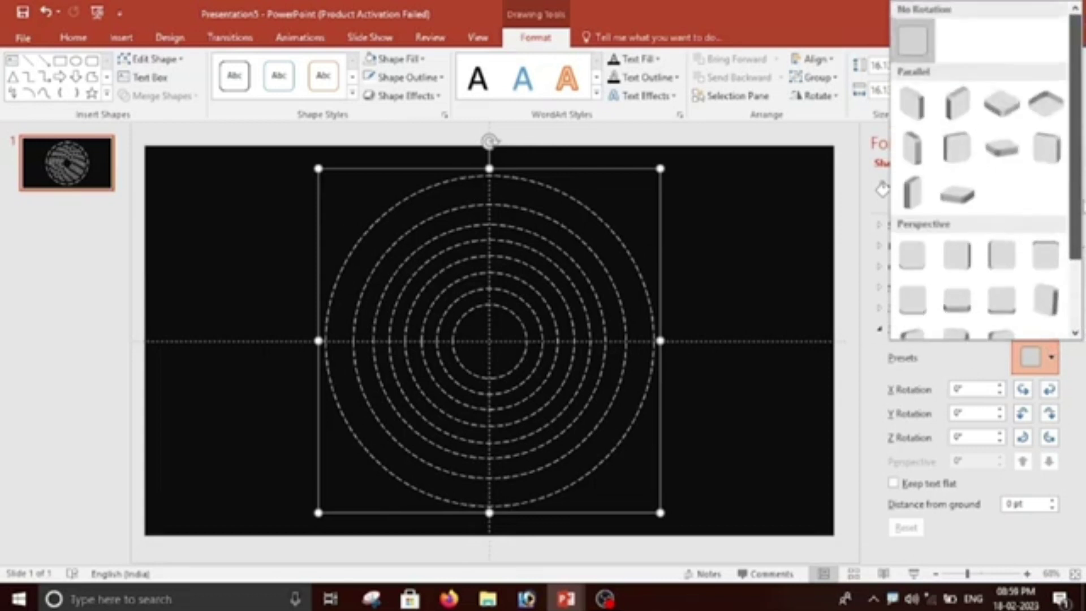
click(1001, 148)
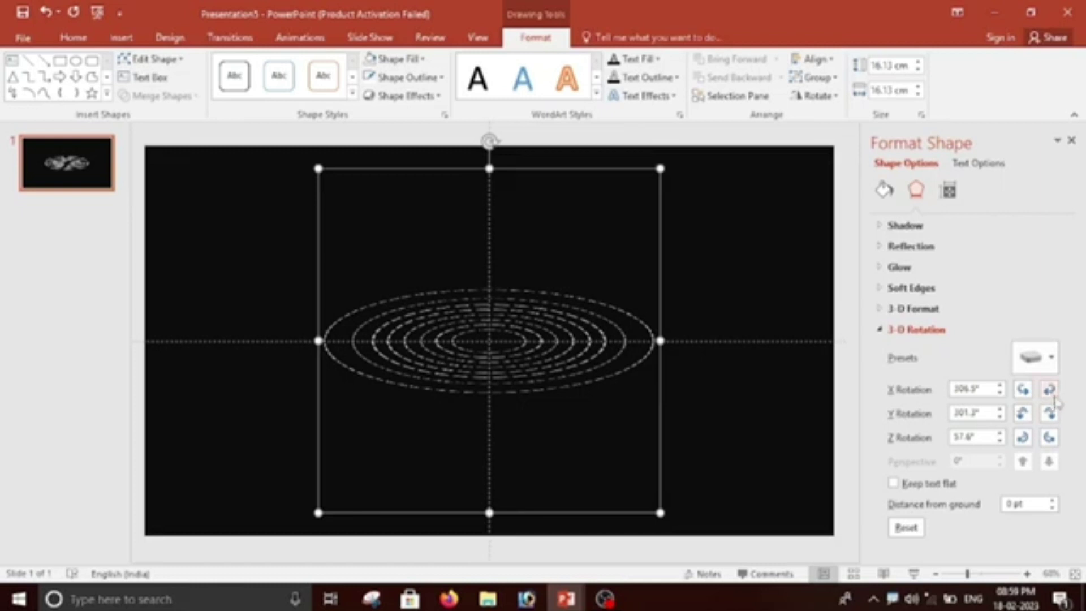
Adjust the X, Z and Y rotation values to reshape the tilted ellipses.
click(1024, 391)
click(1024, 390)
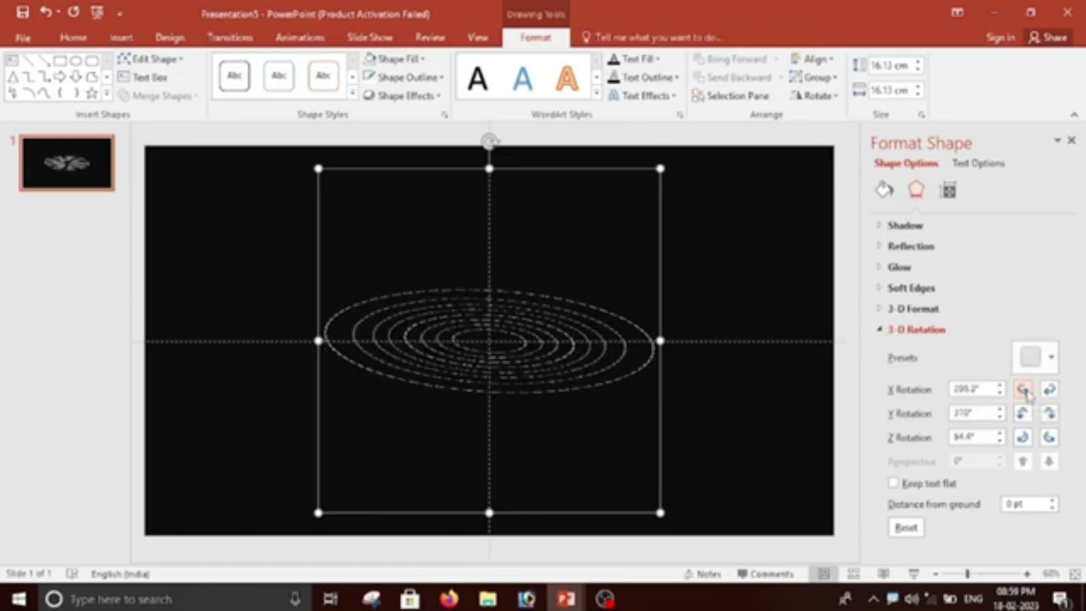
click(1049, 390)
click(1049, 390)
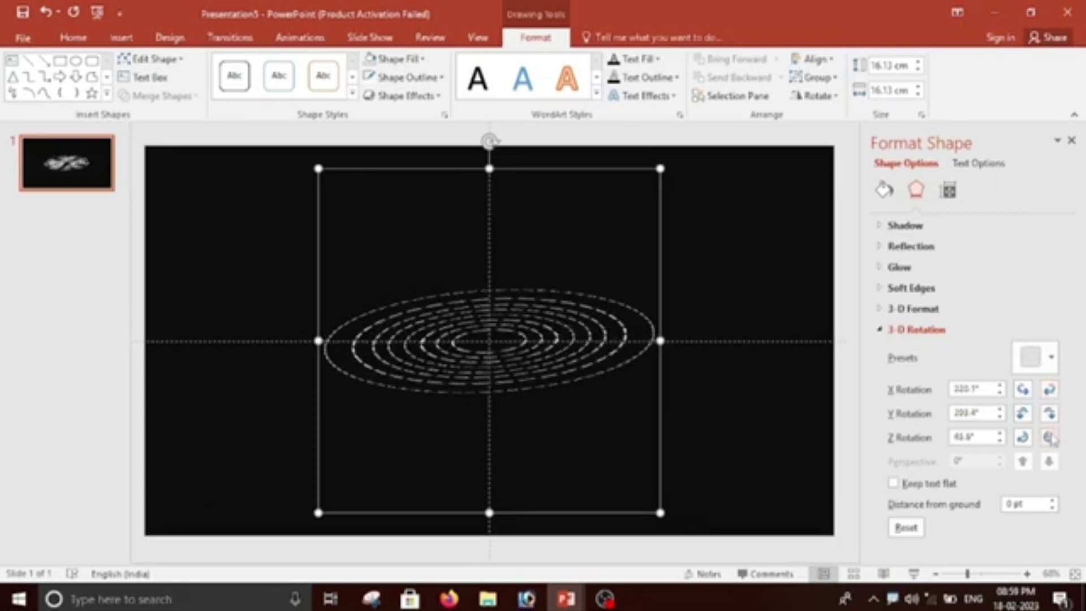
click(1022, 412)
click(1022, 413)
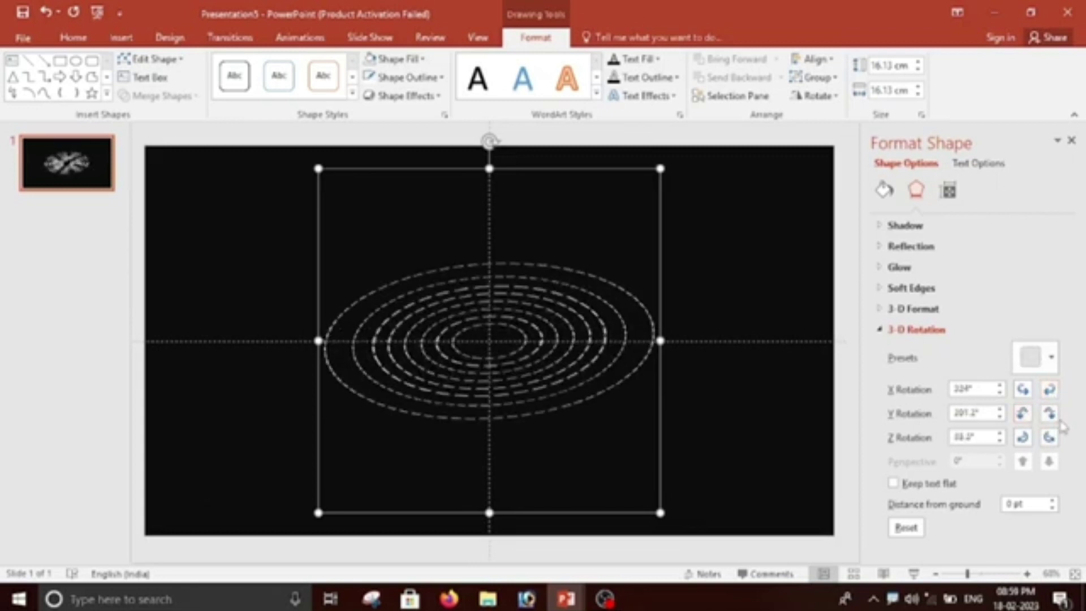
click(1022, 414)
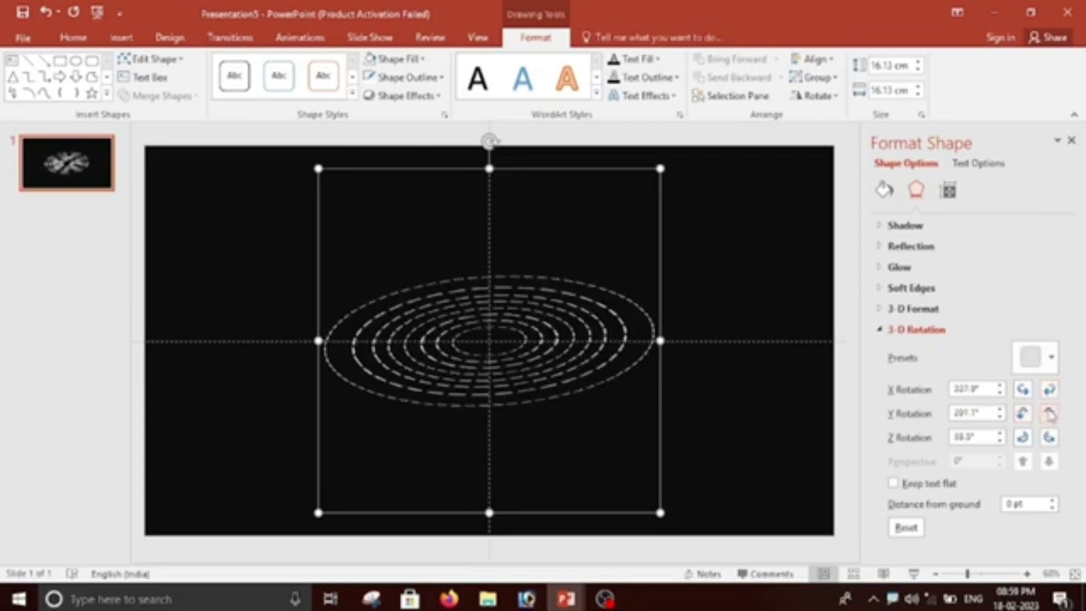
click(1020, 413)
click(1020, 413)
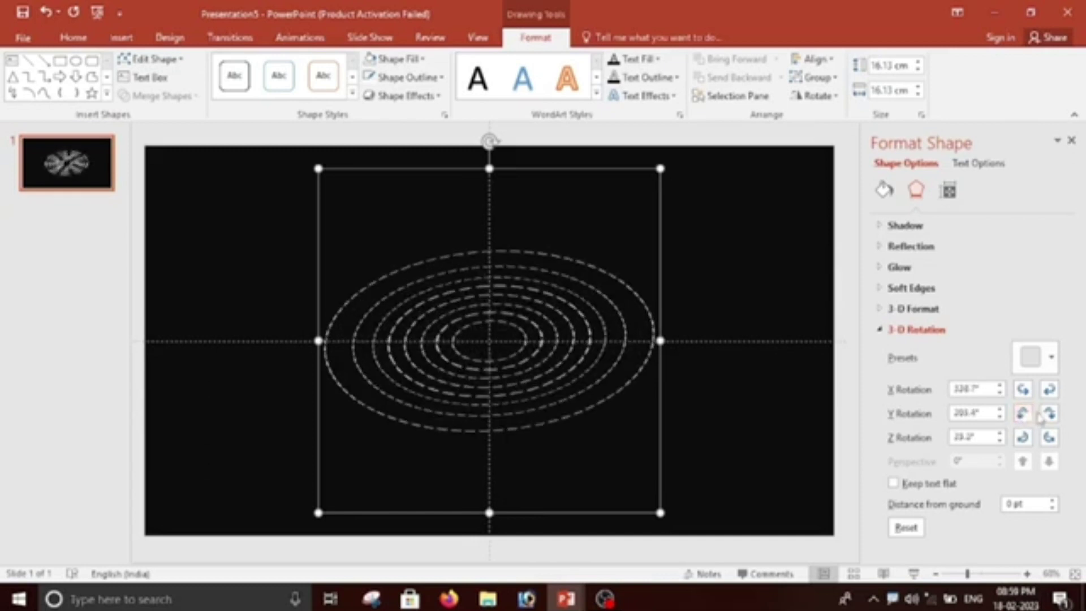
click(1048, 413)
click(1048, 413)
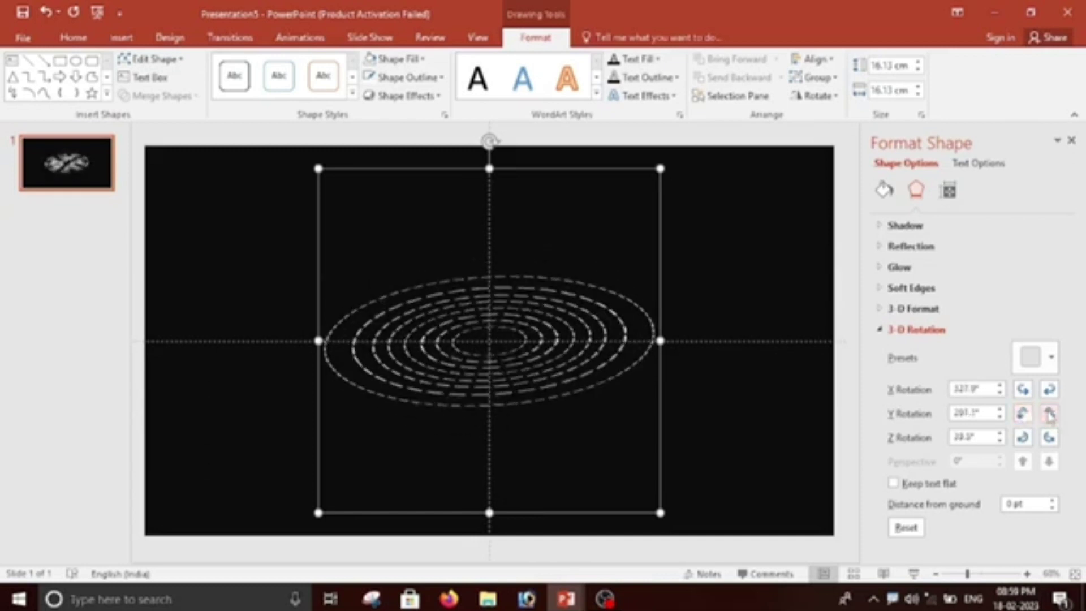
click(1048, 414)
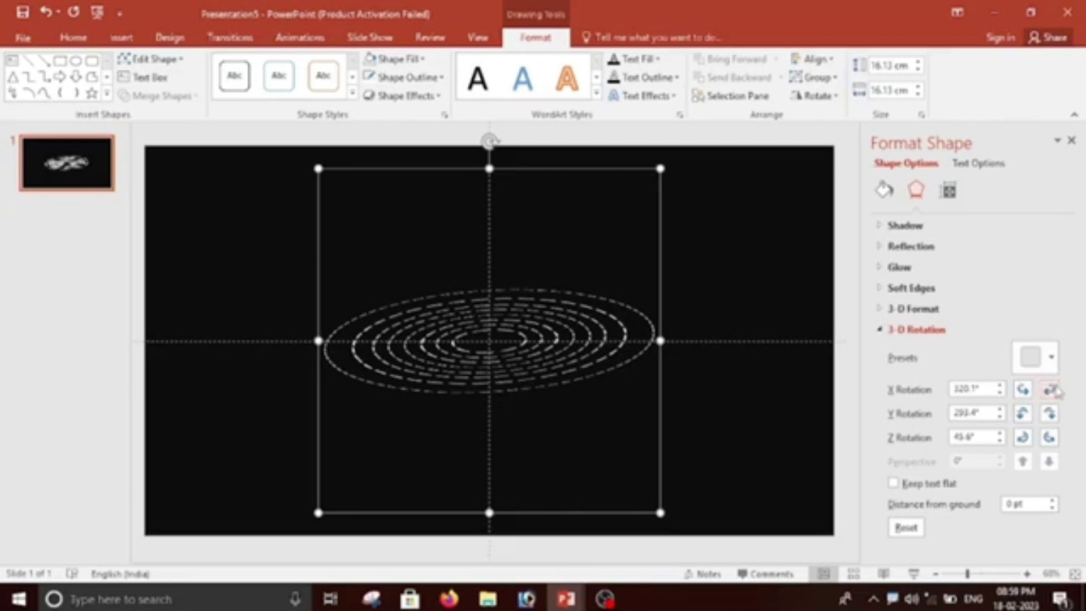
Fine-tune the rotation to X 320.8°, Y 200.4°, Z 40.6° and close the Format Shape pane.
click(1053, 389)
click(1021, 391)
click(1021, 391)
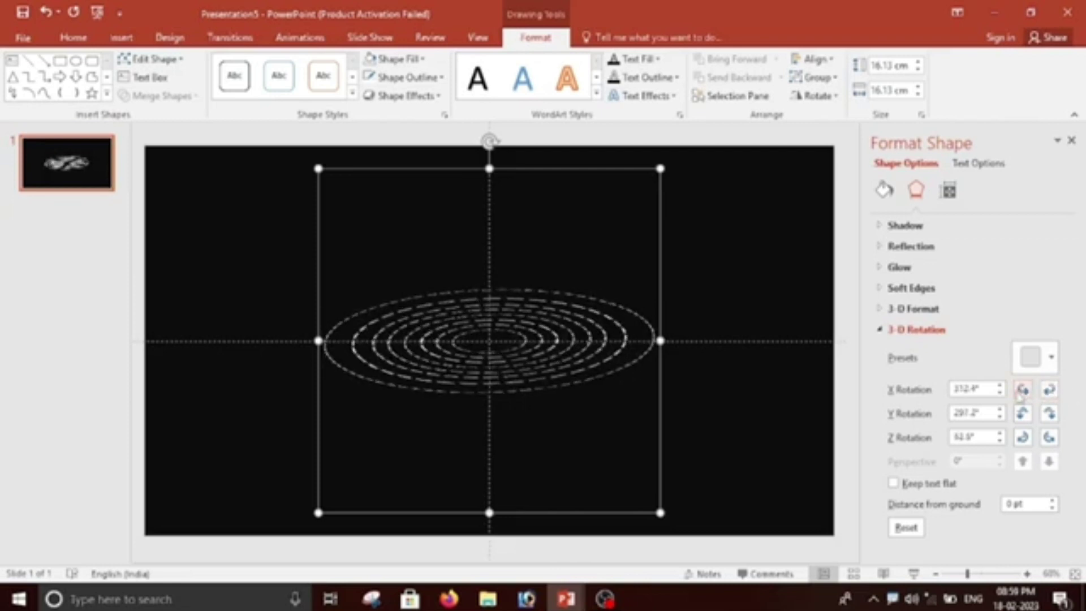
click(1049, 413)
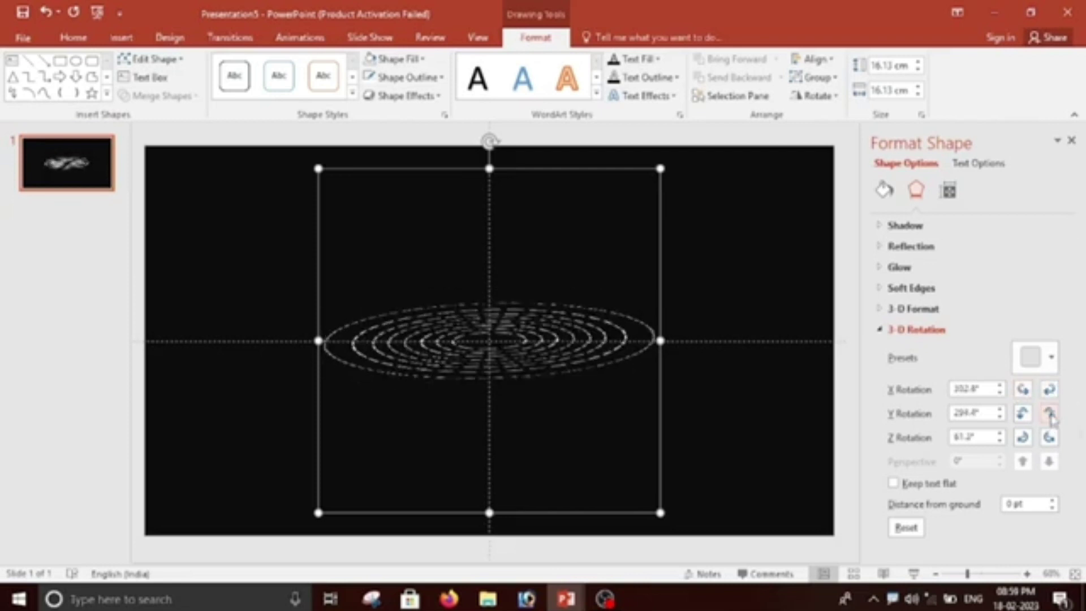
click(1023, 413)
click(1022, 413)
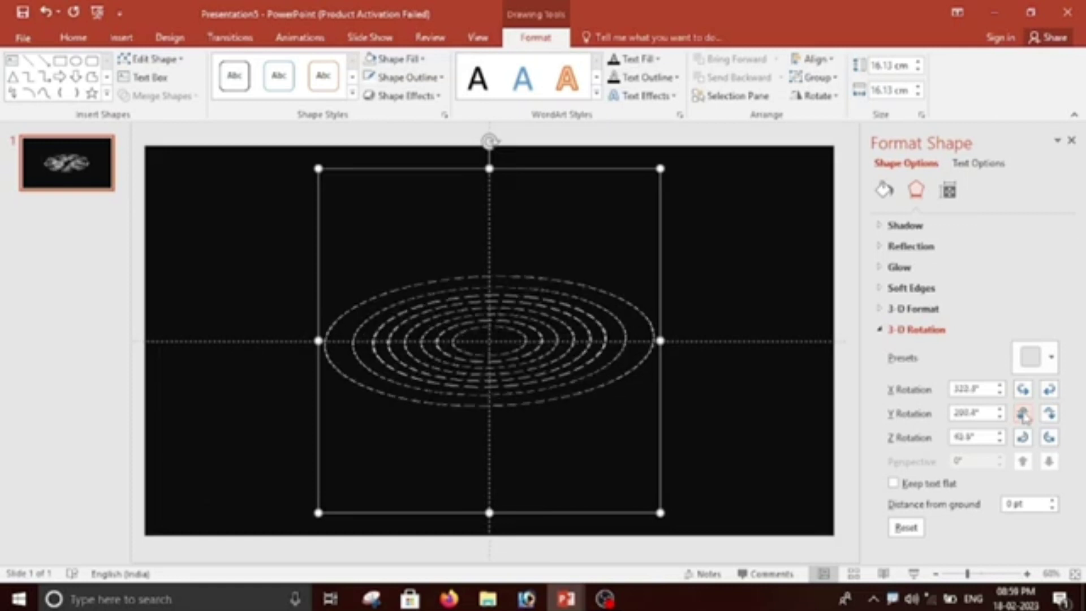
click(1071, 140)
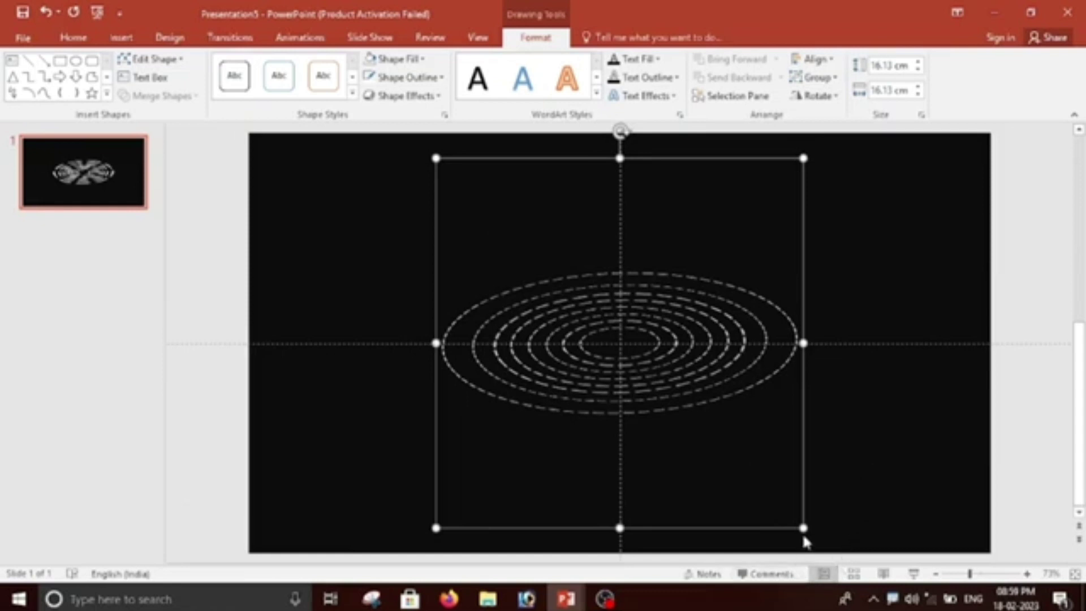
Enlarge the orbit group to about 22.52 cm and nudge it back toward the slide centre.
drag(803, 527, 942, 583)
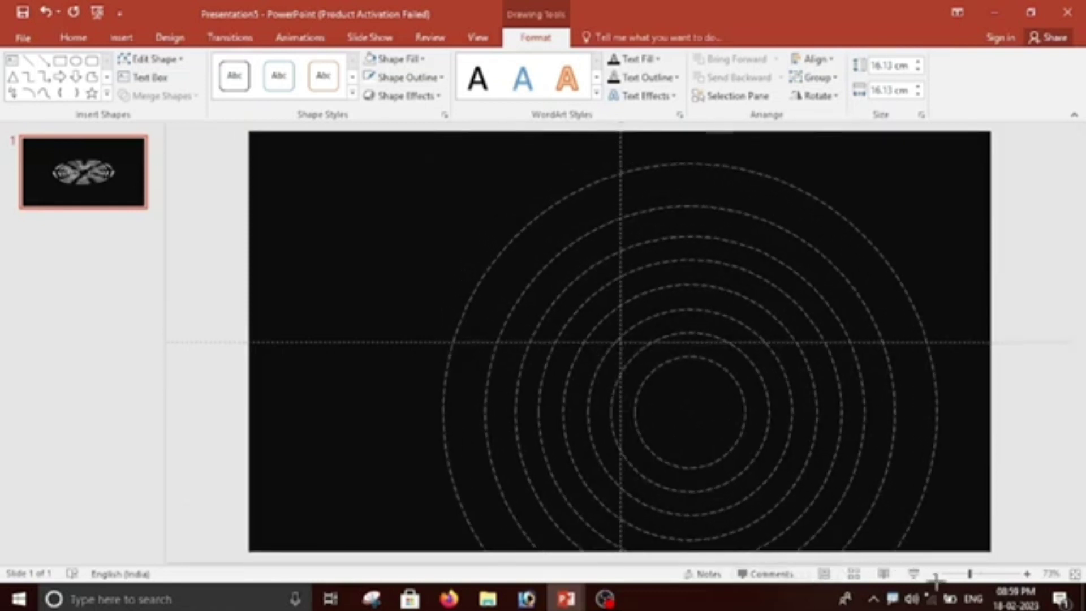
click(773, 457)
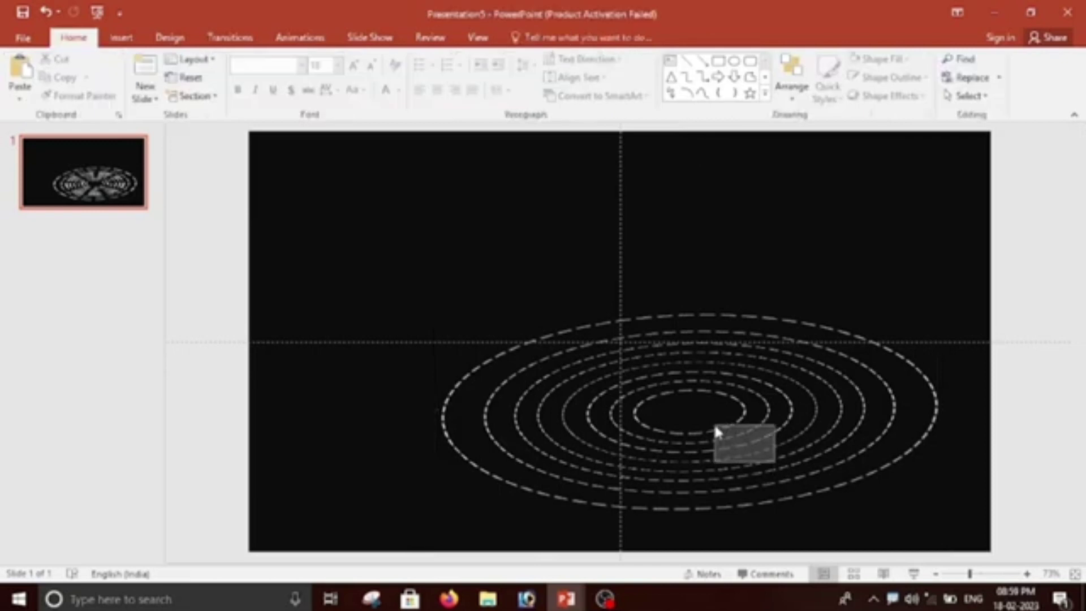
ctrl+scroll(846, 470, down, 5)
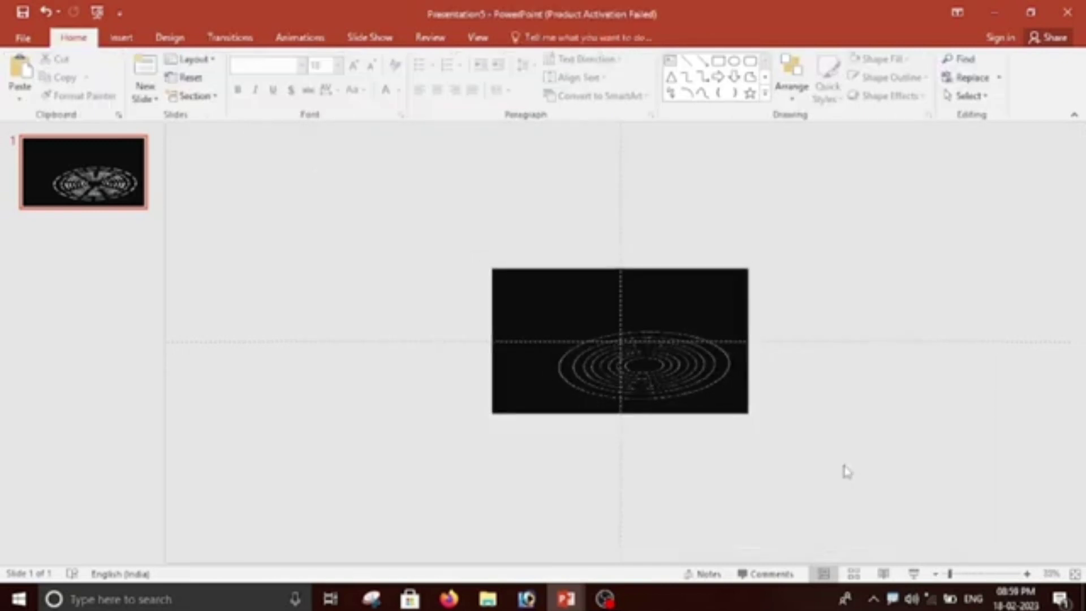
ctrl+scroll(843, 470, up, 3)
click(798, 437)
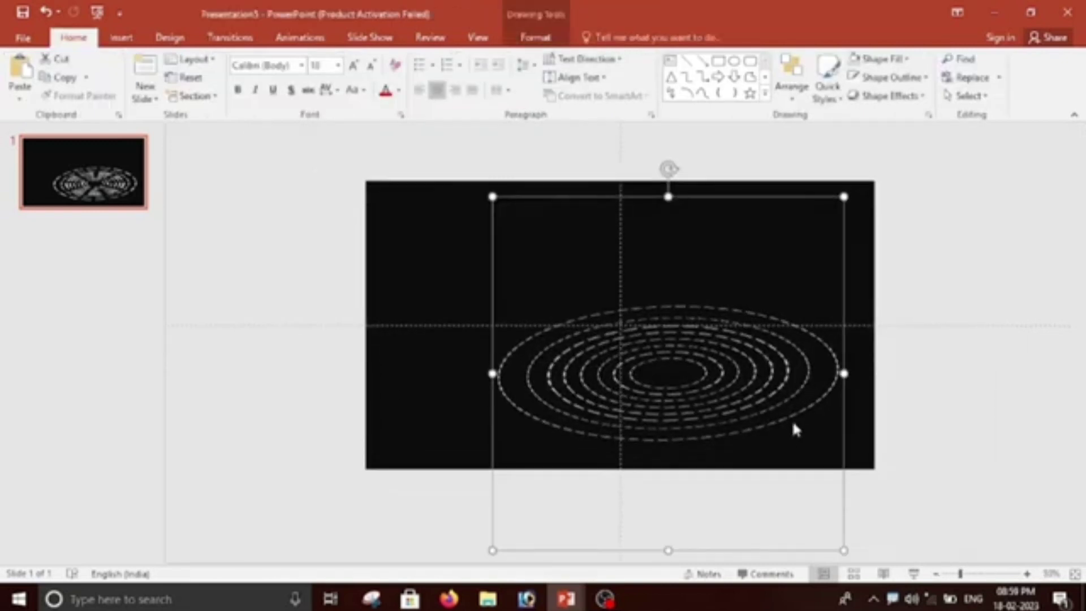
click(793, 425)
click(770, 441)
key(Left)
key(Left)
key(Left)
key(Left)
key(Left)
key(Left)
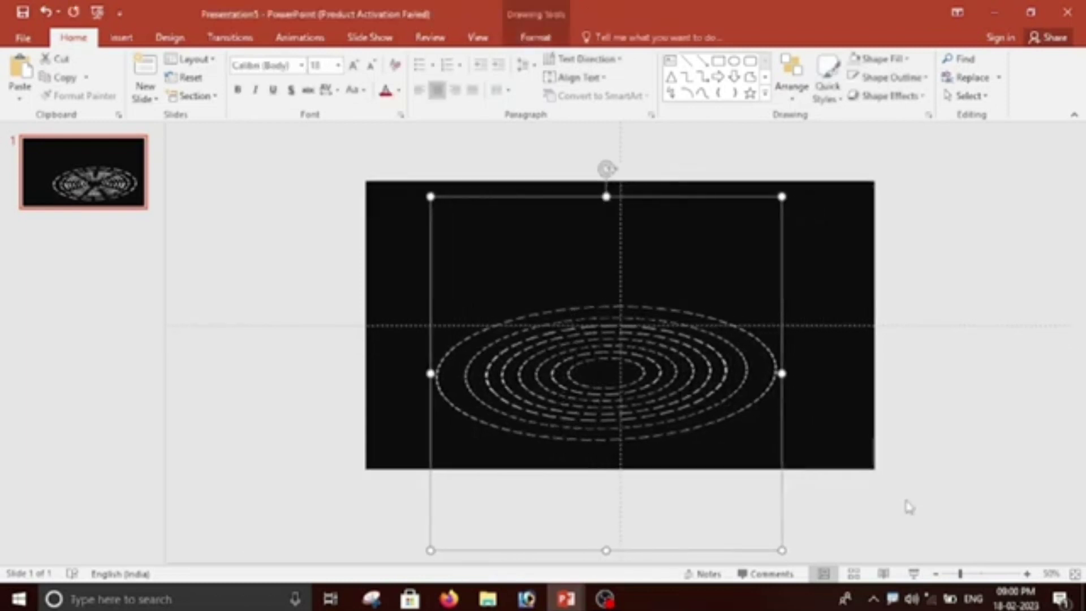
key(Left)
key(Left)
key(Left)
key(Up)
key(Up)
key(Up)
key(Up)
key(Up)
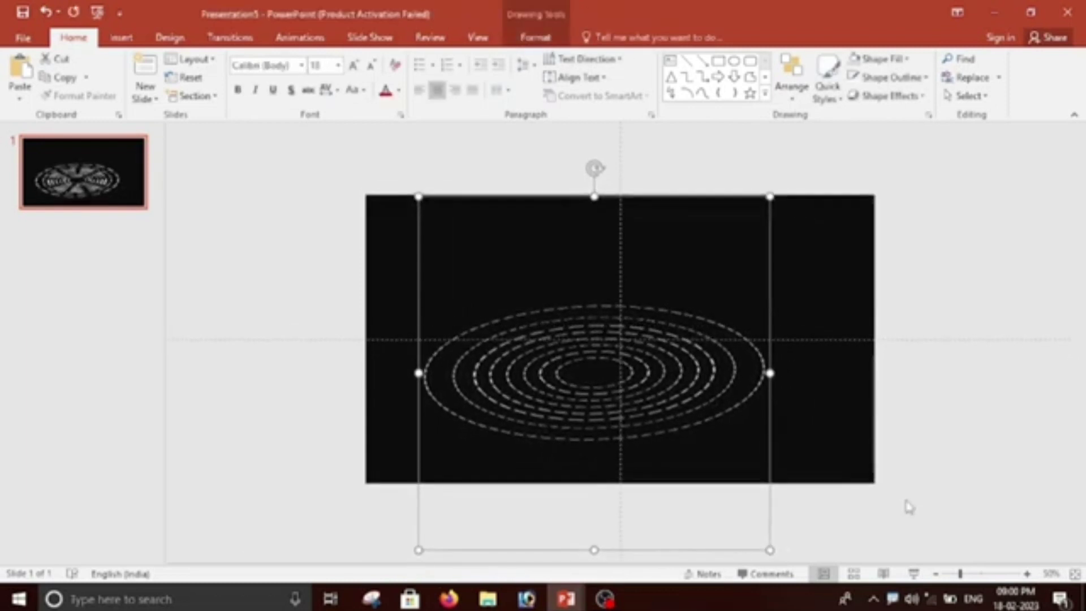
key(Up)
key(Up)
key(Up)
key(Up)
key(Up)
key(Up)
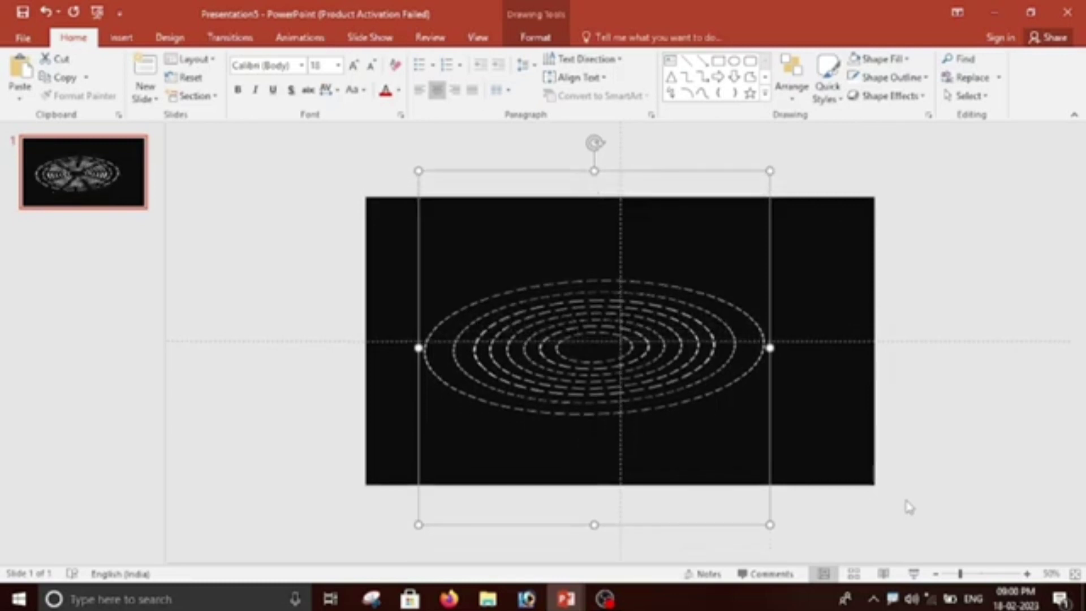
key(Right)
key(Right)
key(Right)
key(Right)
key(Right)
key(Right)
key(Right)
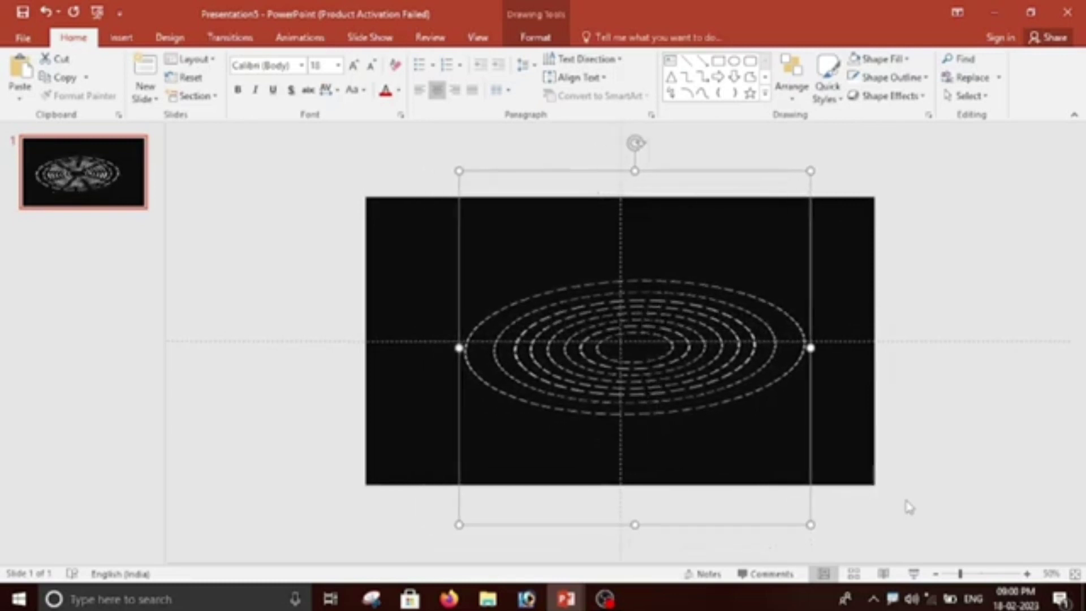
key(Right)
key(Right)
key(Left)
key(Left)
key(Left)
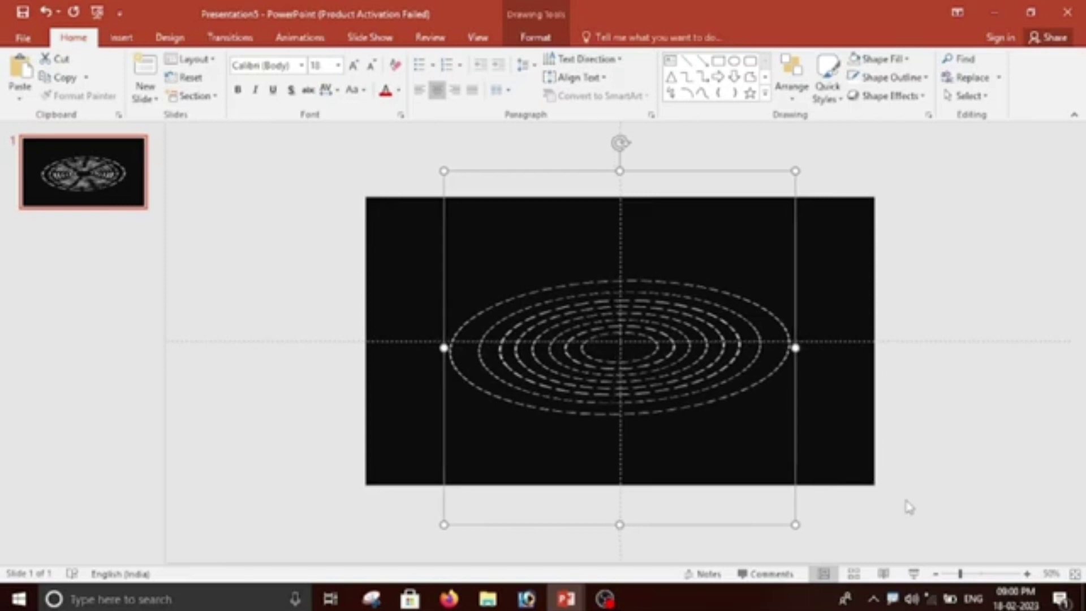
key(Up)
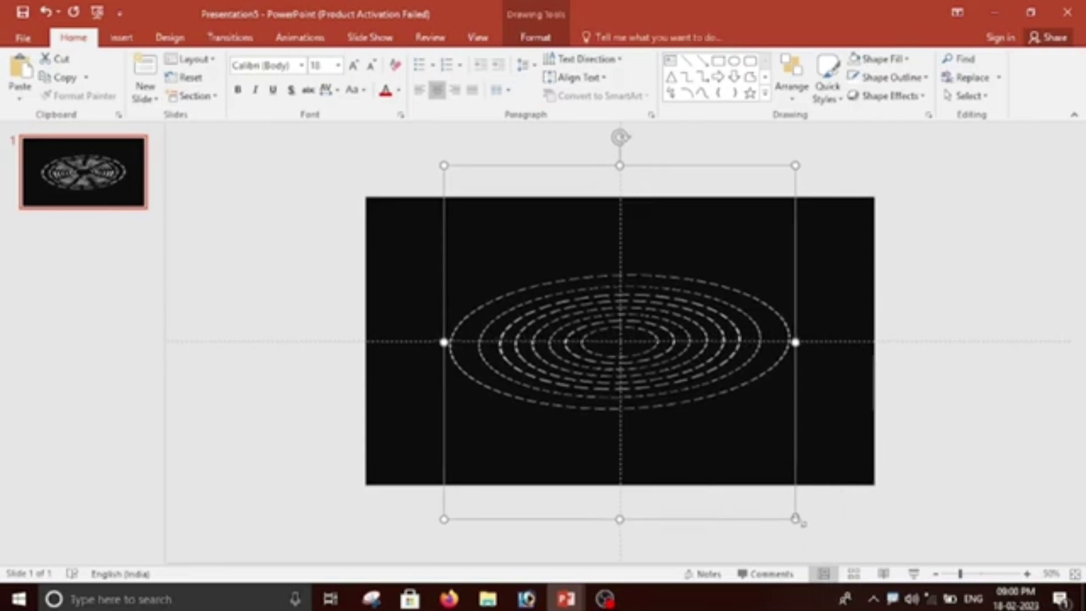
Stretch the orbit group a bit larger toward the lower right and re-centre it with small nudges.
drag(795, 519, 876, 555)
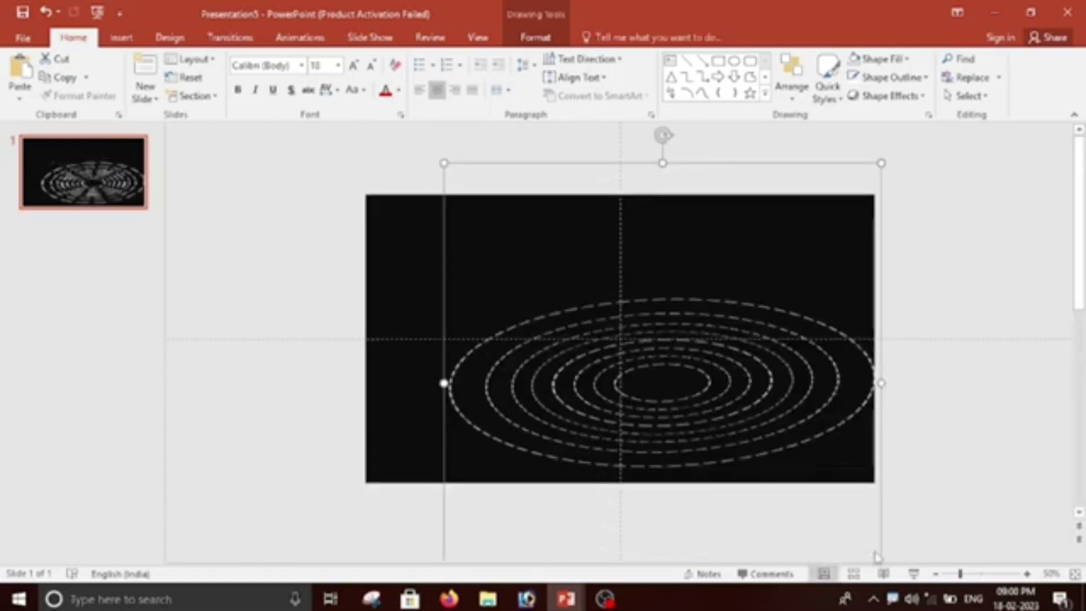
key(Up)
key(Up)
key(Up)
key(Up)
key(Up)
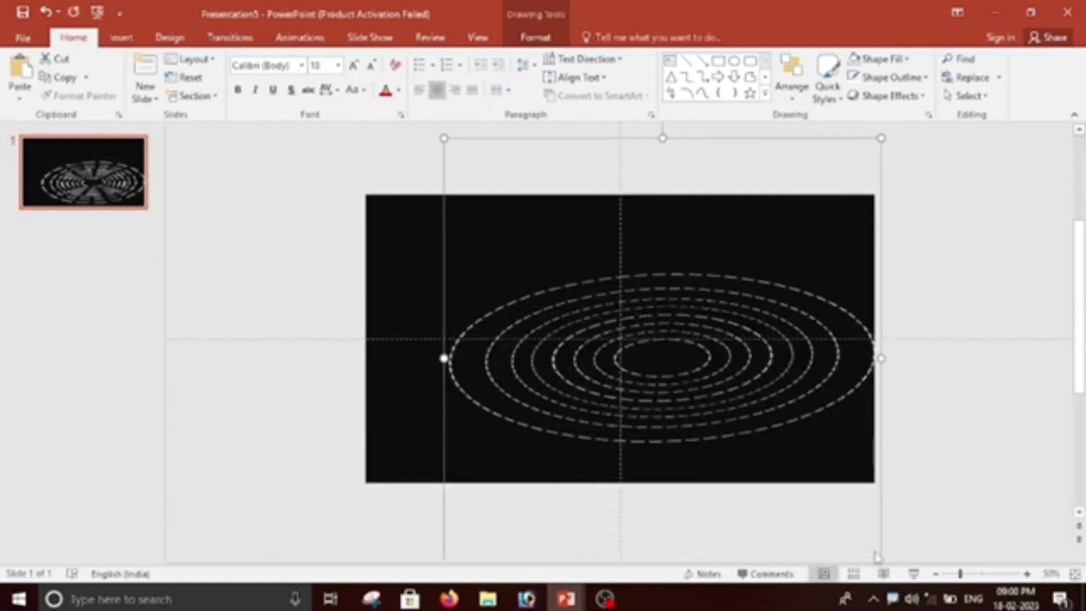
key(Up)
key(Up)
key(Up)
key(Left)
key(Left)
key(Left)
key(Left)
key(Left)
key(Left)
key(Left)
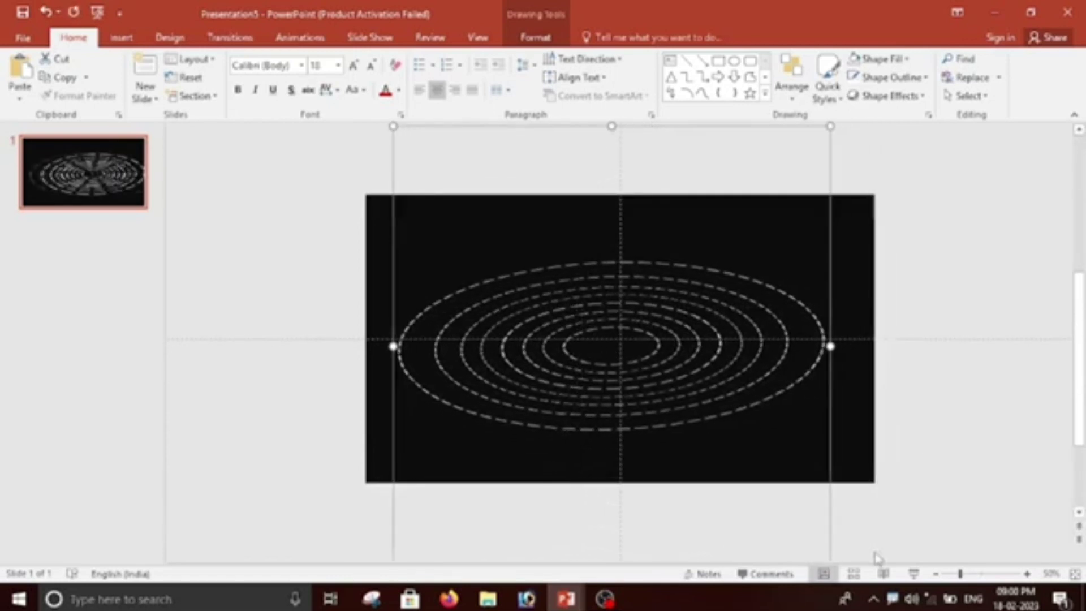
key(Up)
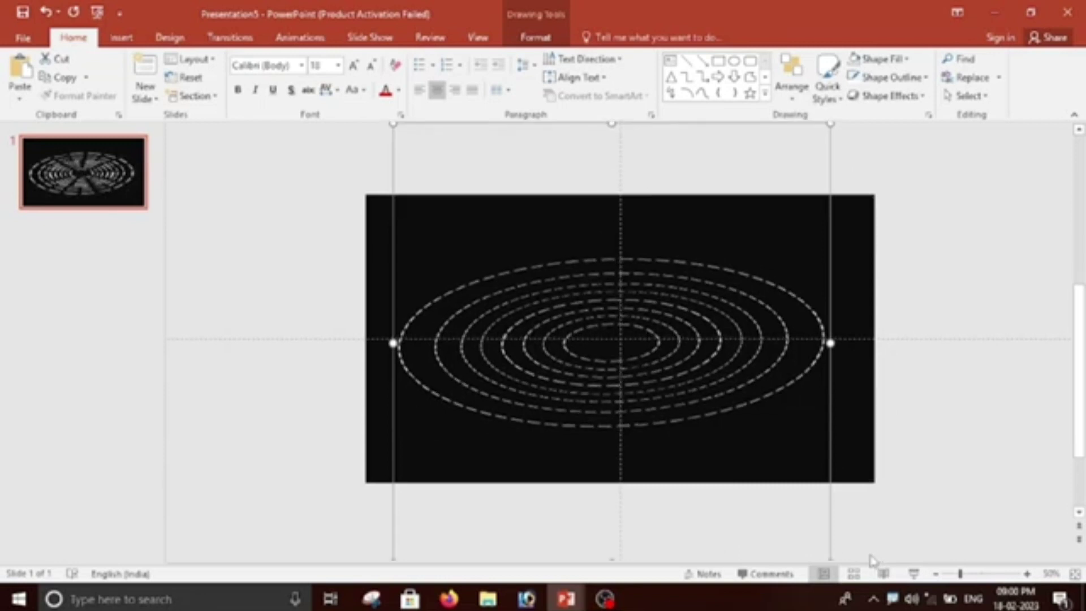
key(Right)
key(Right)
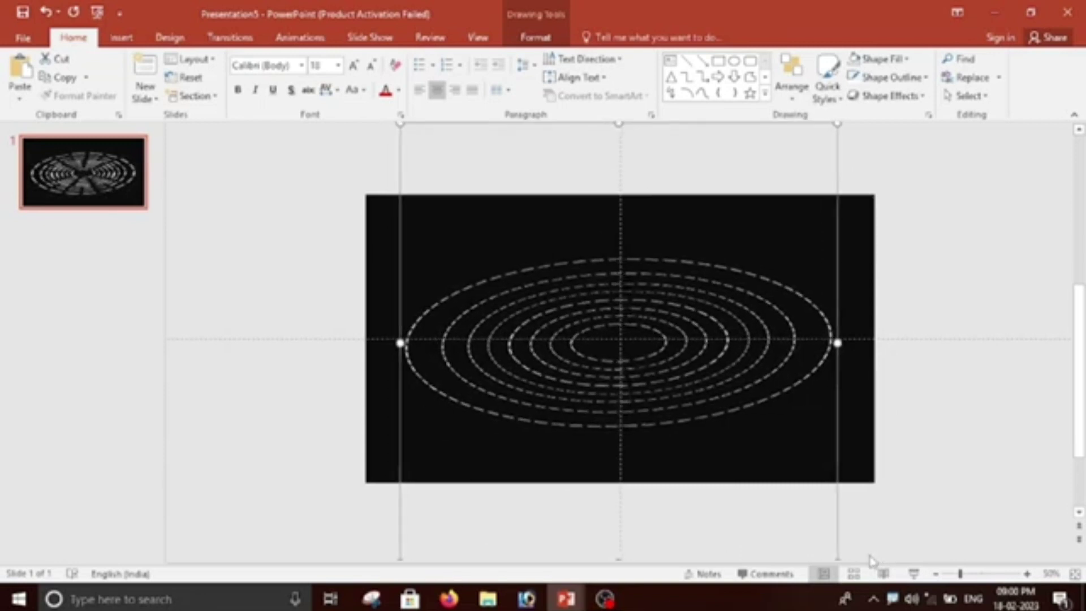
key(Right)
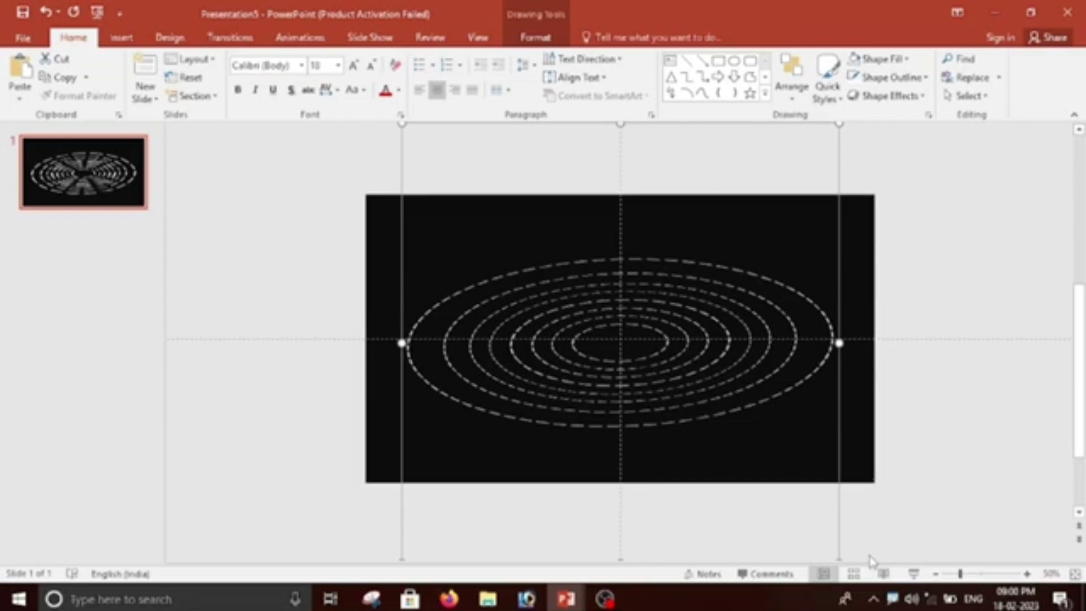
ctrl+scroll(936, 420, up, 3)
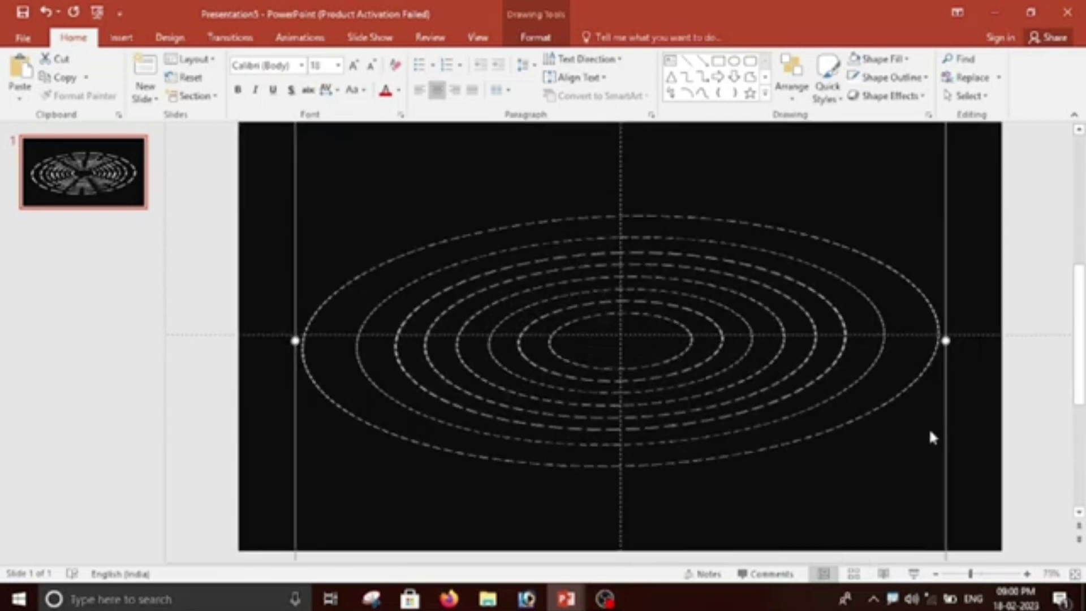
Deselect the rings and turn off View > Guides so only the orbit ellipses remain.
click(981, 433)
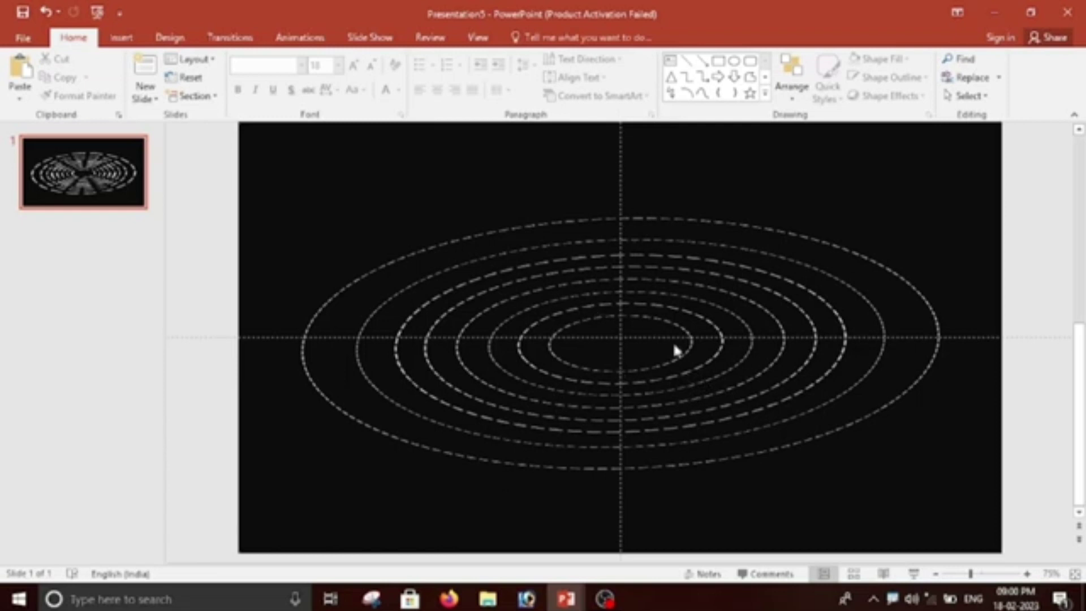
click(478, 37)
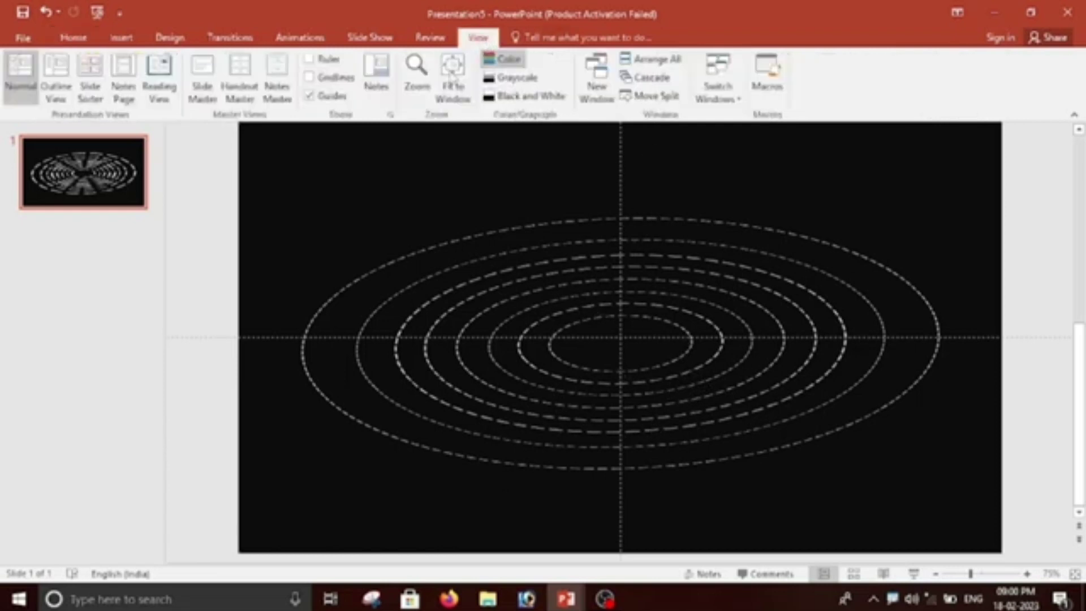
click(311, 97)
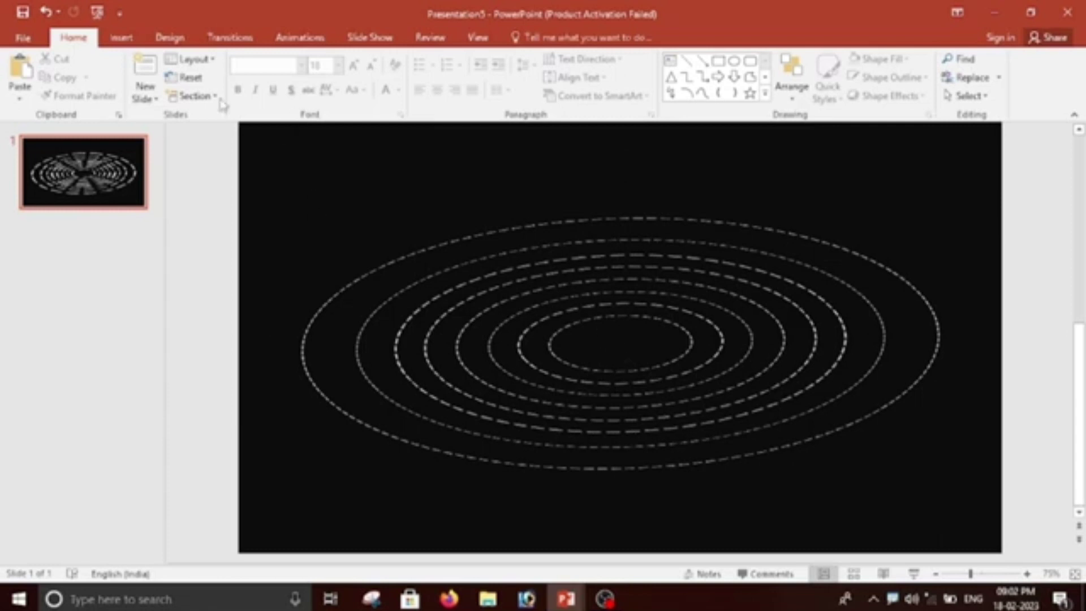
click(121, 38)
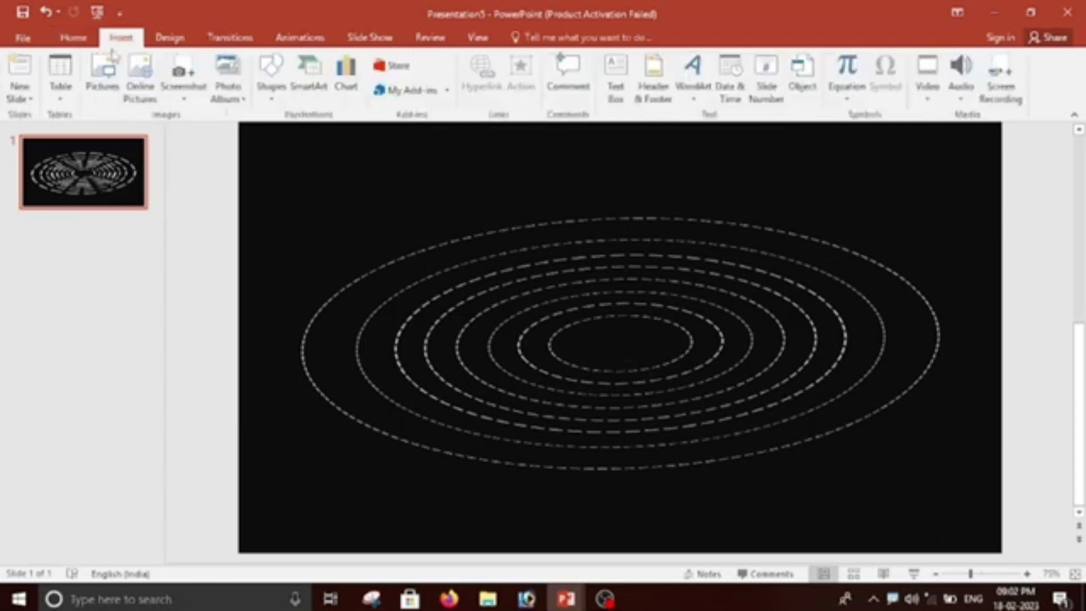
click(102, 79)
scroll(68, 198, down, 3)
click(65, 182)
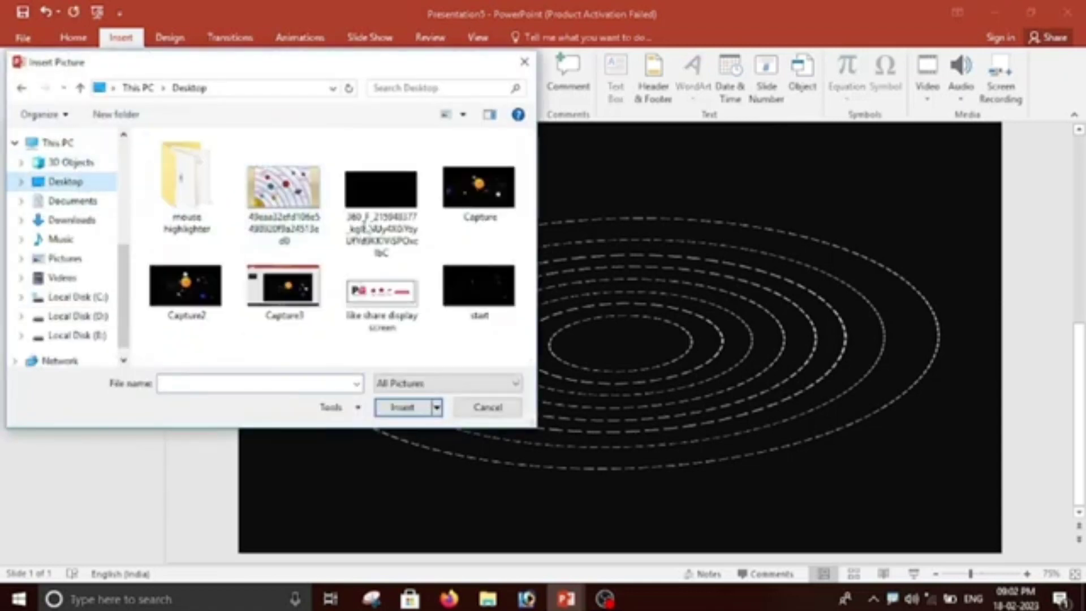
click(284, 187)
click(402, 407)
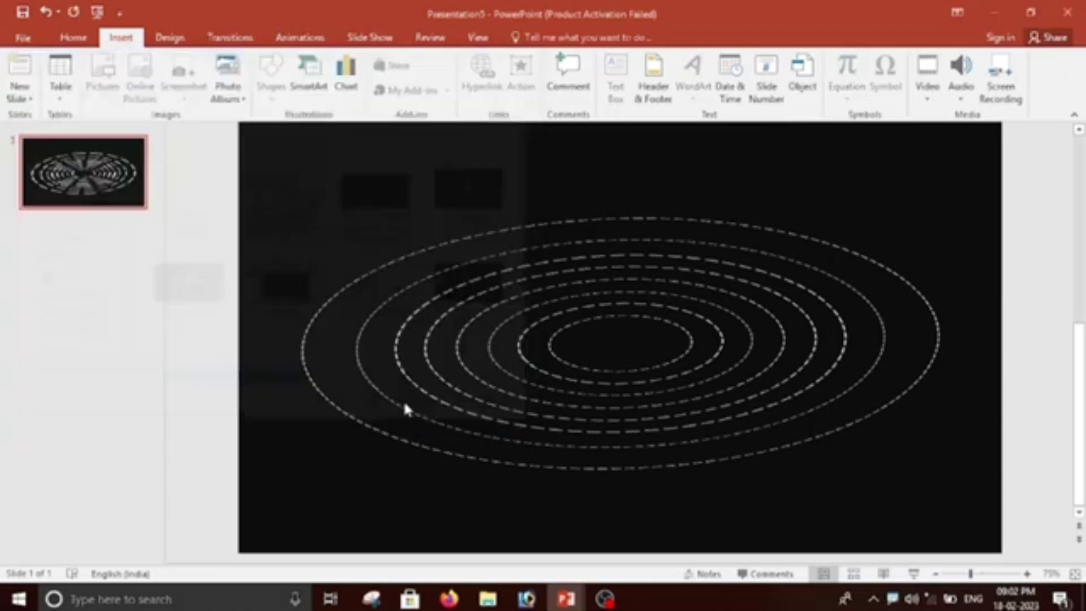
drag(460, 304, 508, 334)
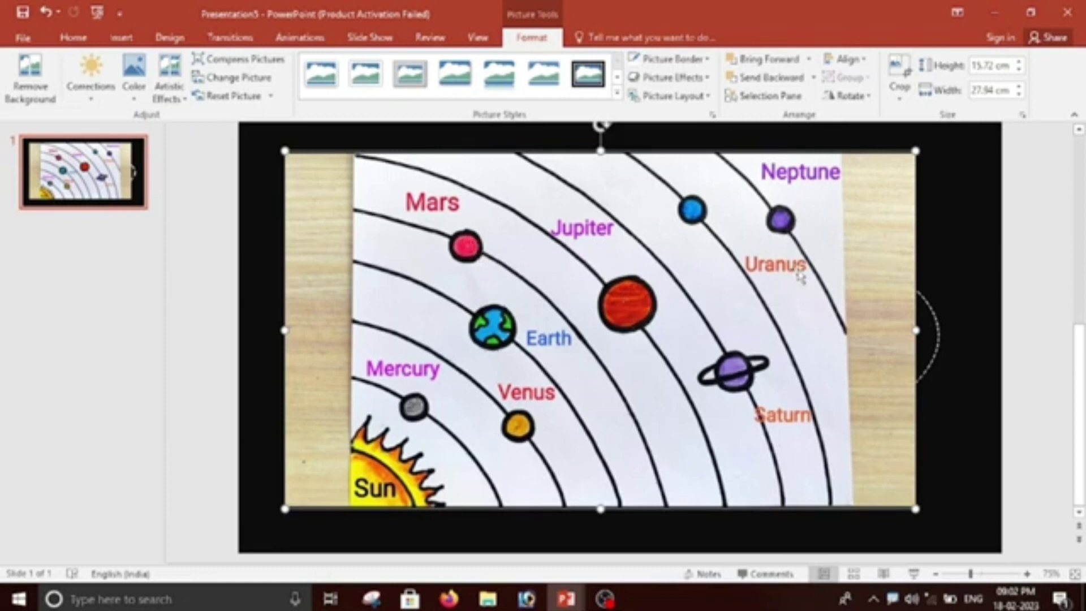
right_click(791, 253)
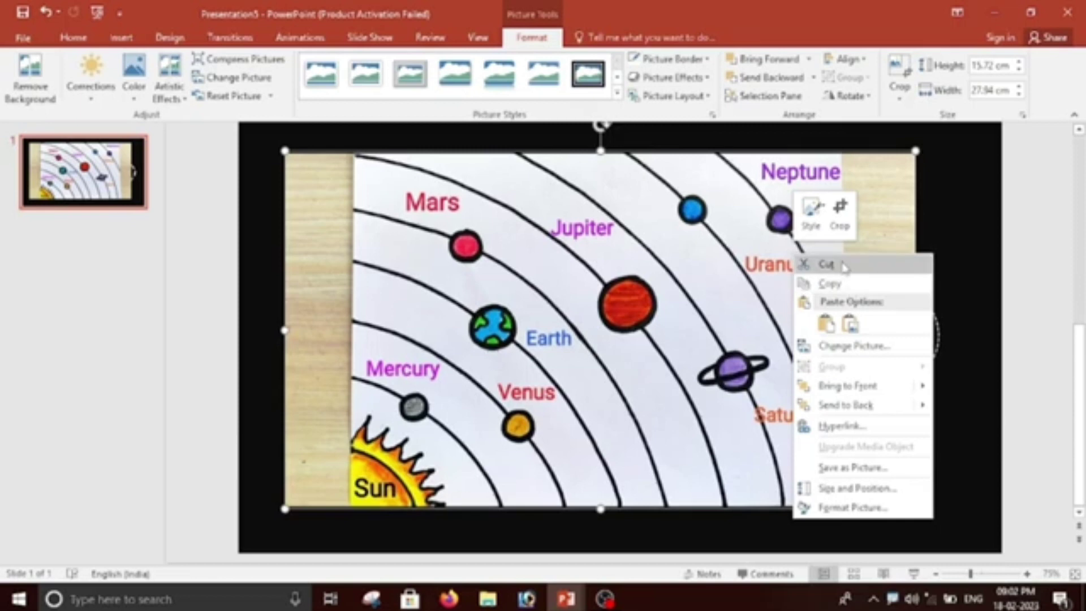
click(831, 262)
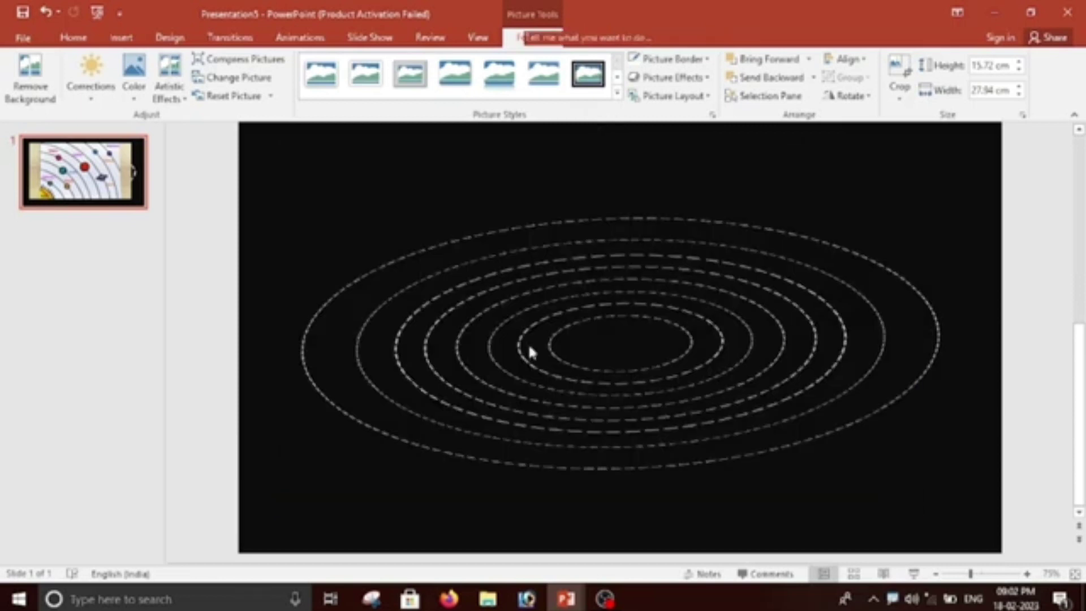
click(125, 40)
Insert the sun image from the clip art planet-images folder on Local Disk (D:).
click(106, 96)
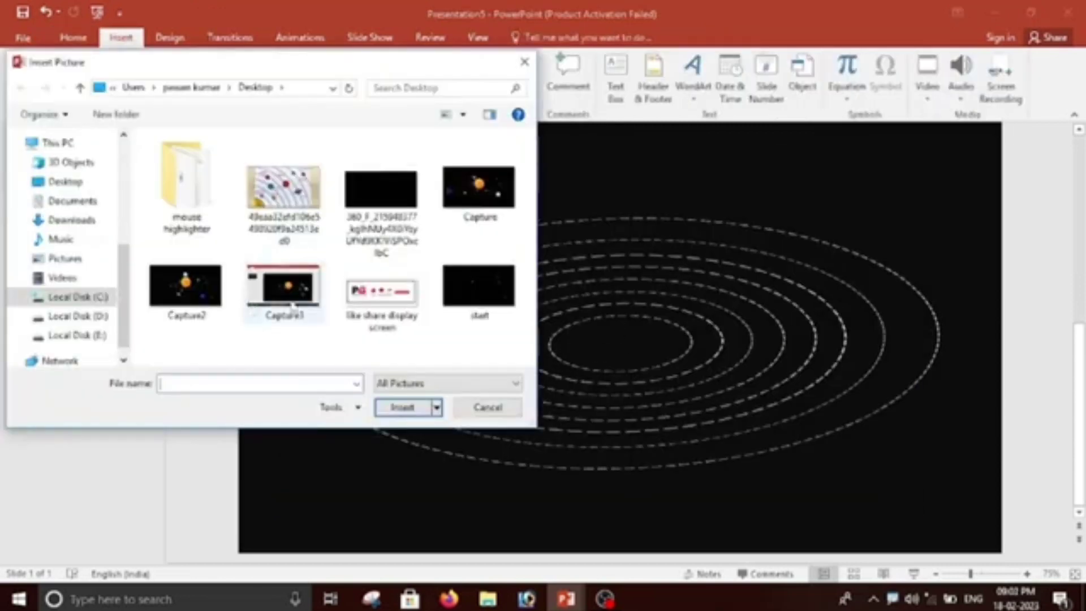
click(99, 317)
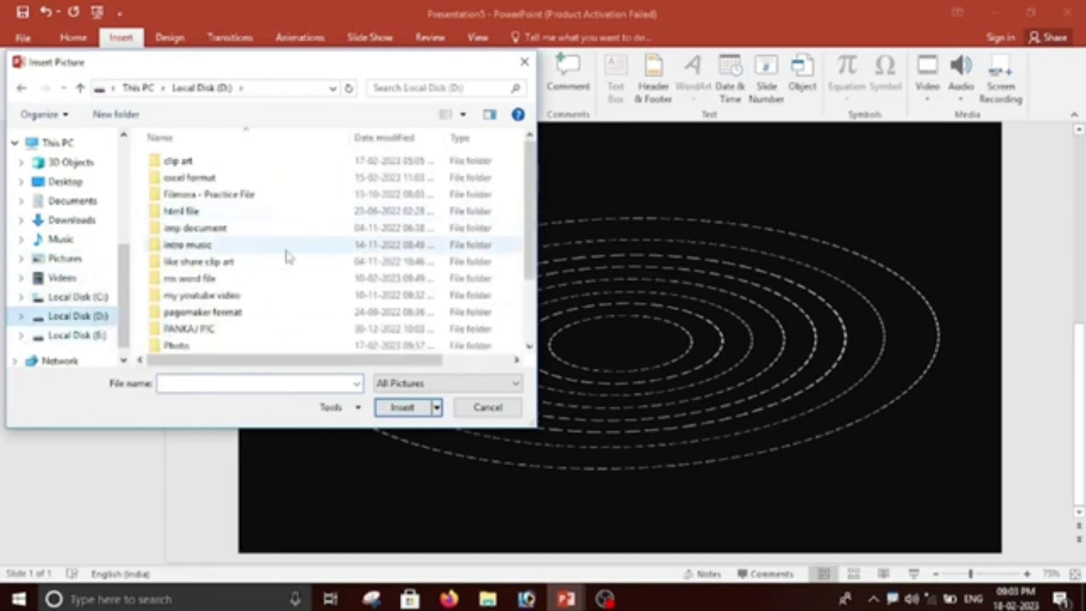
double_click(180, 161)
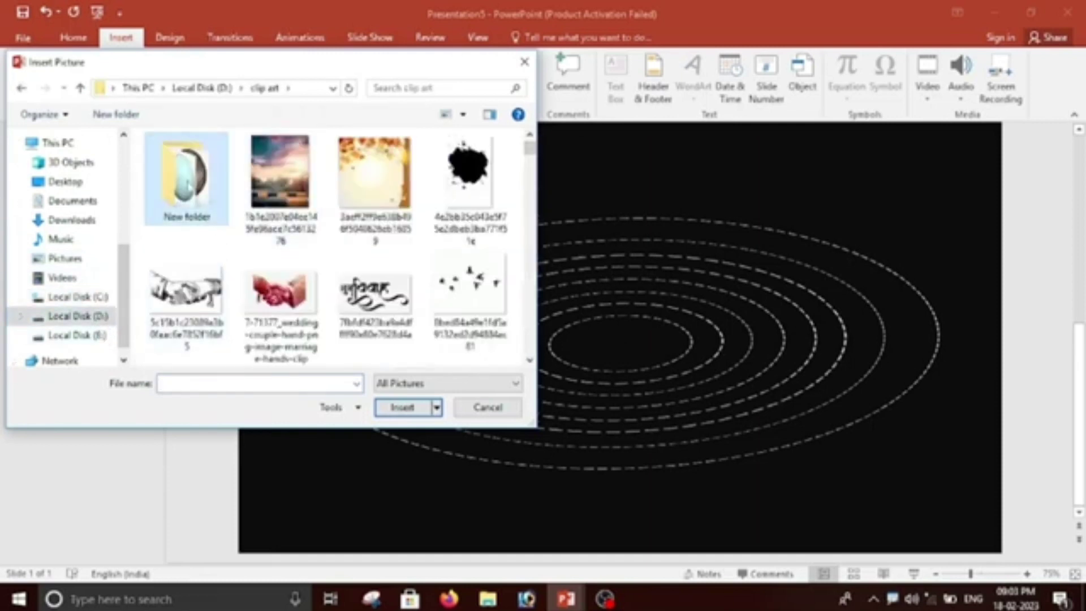
double_click(184, 176)
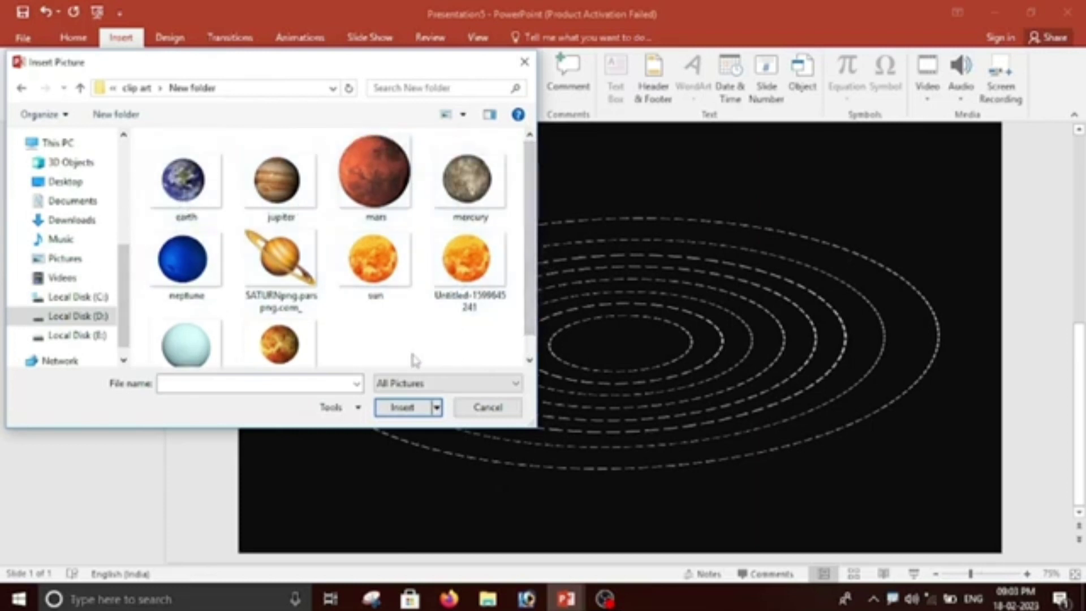
scroll(373, 325, down, 1)
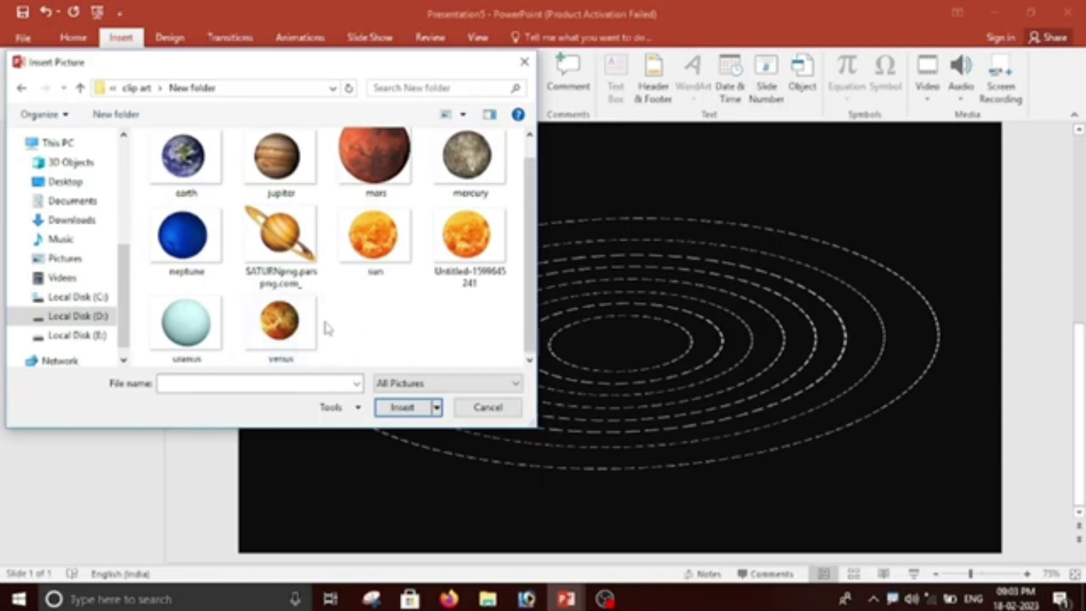
scroll(339, 351, up, 1)
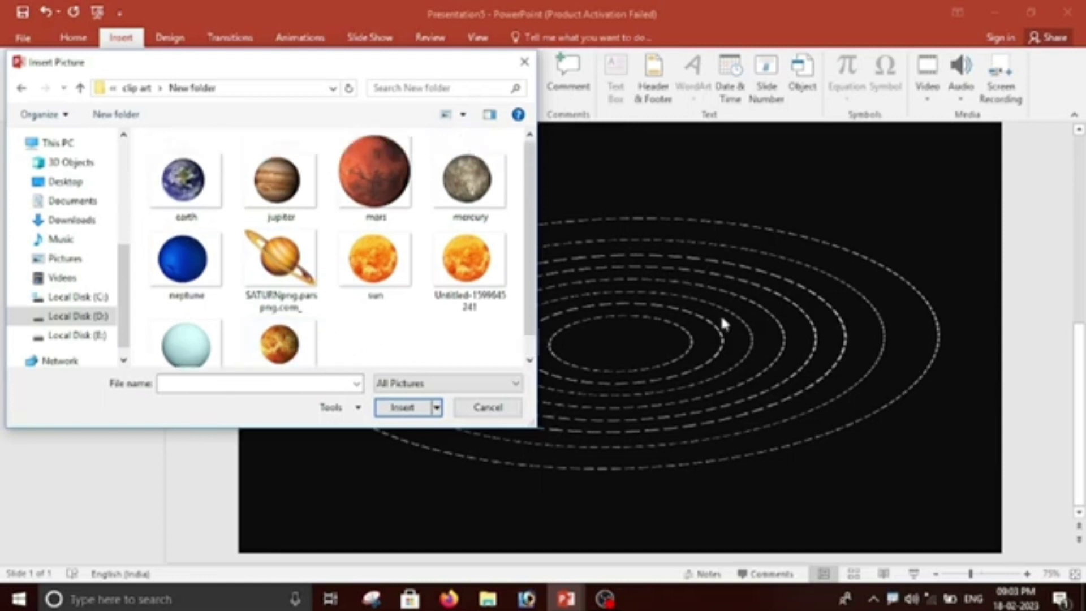
click(378, 276)
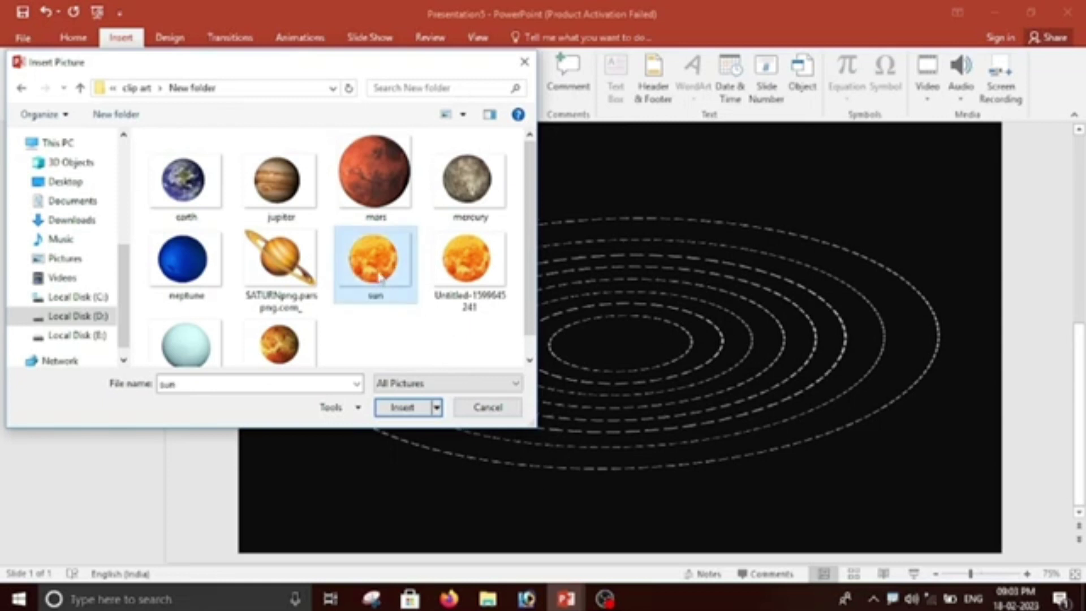
click(396, 410)
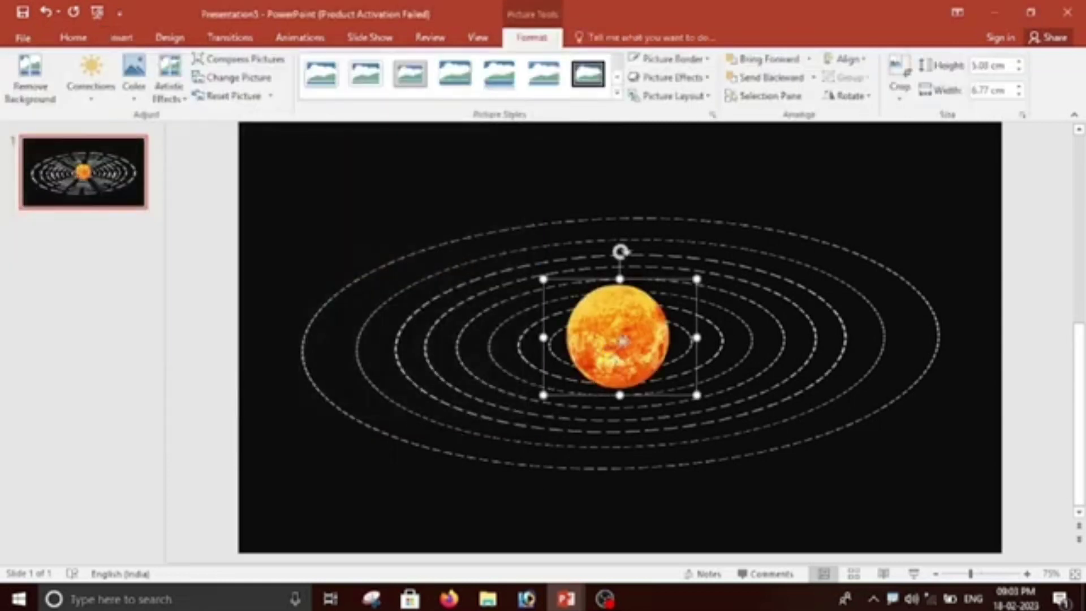
Shrink the sun picture to about 4.21 x 5.62 cm and re-centre it within the inner orbits.
drag(622, 341, 608, 328)
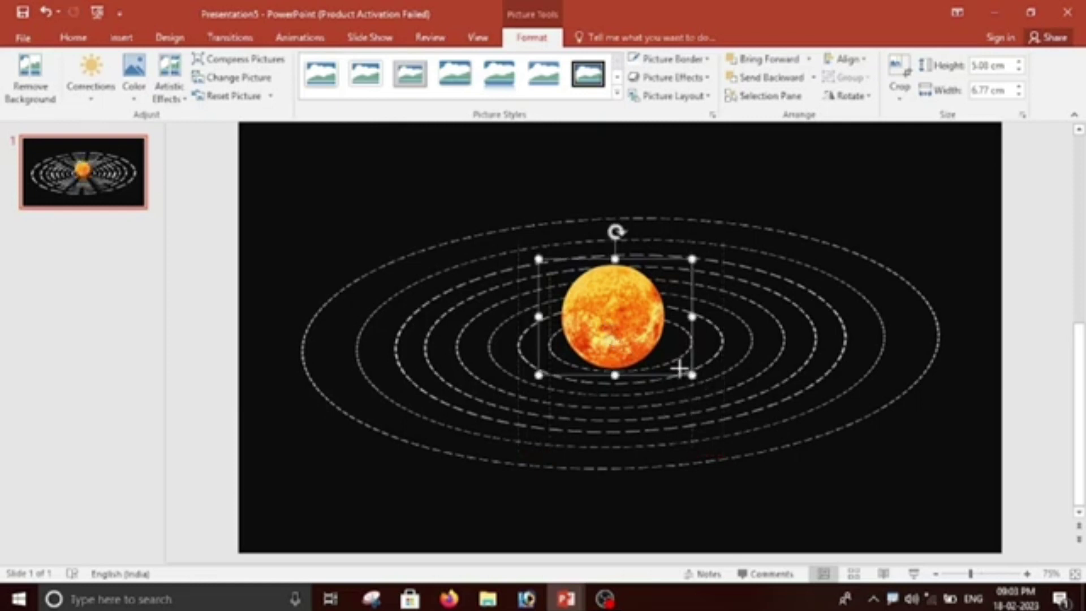
drag(691, 374, 666, 362)
drag(622, 319, 621, 305)
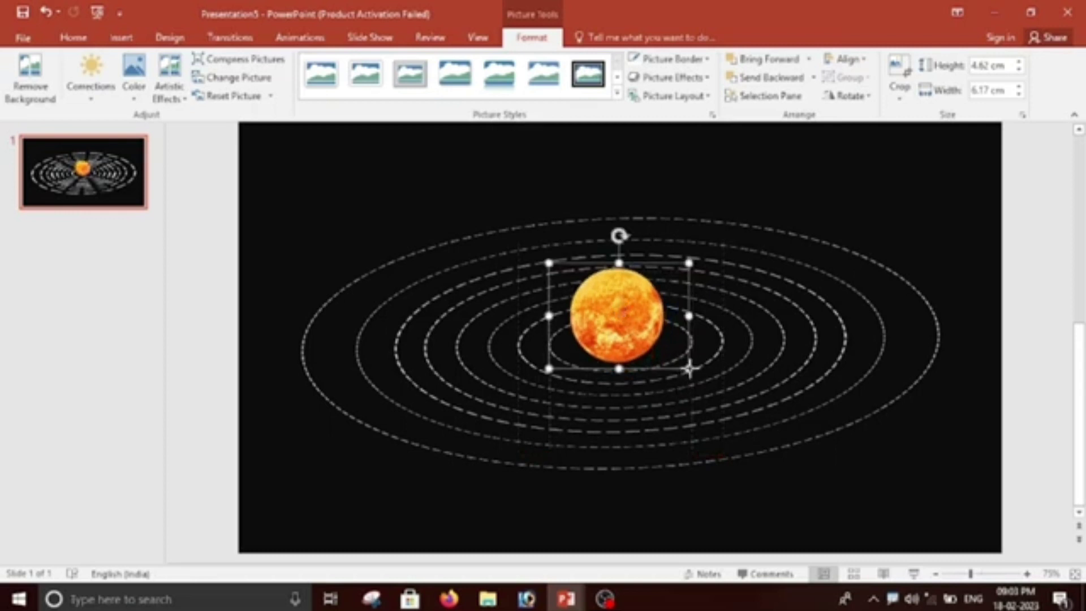
drag(689, 368, 677, 360)
drag(613, 312, 624, 316)
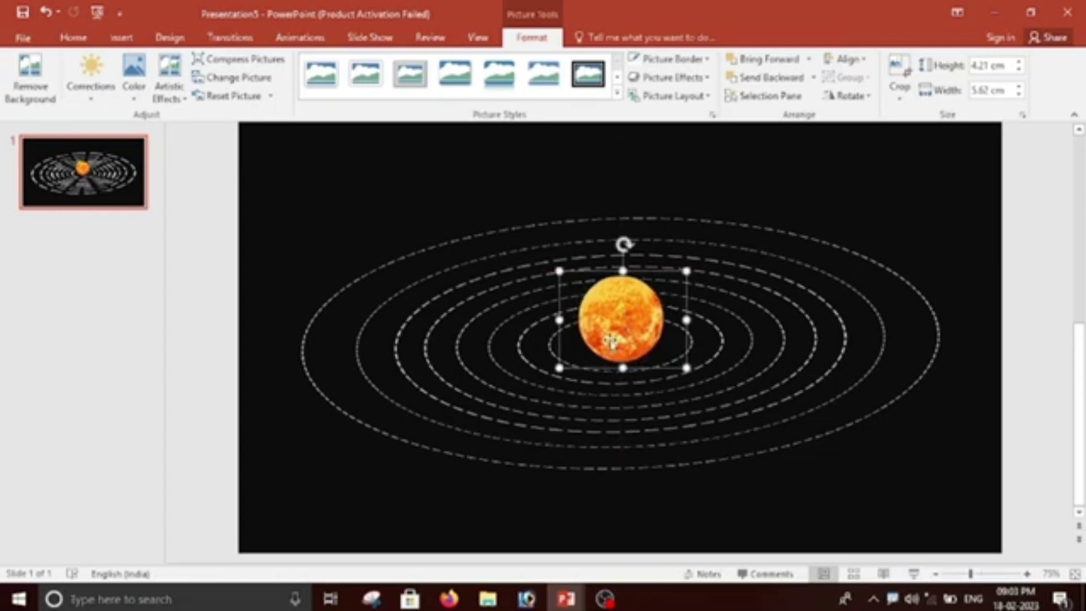
click(122, 40)
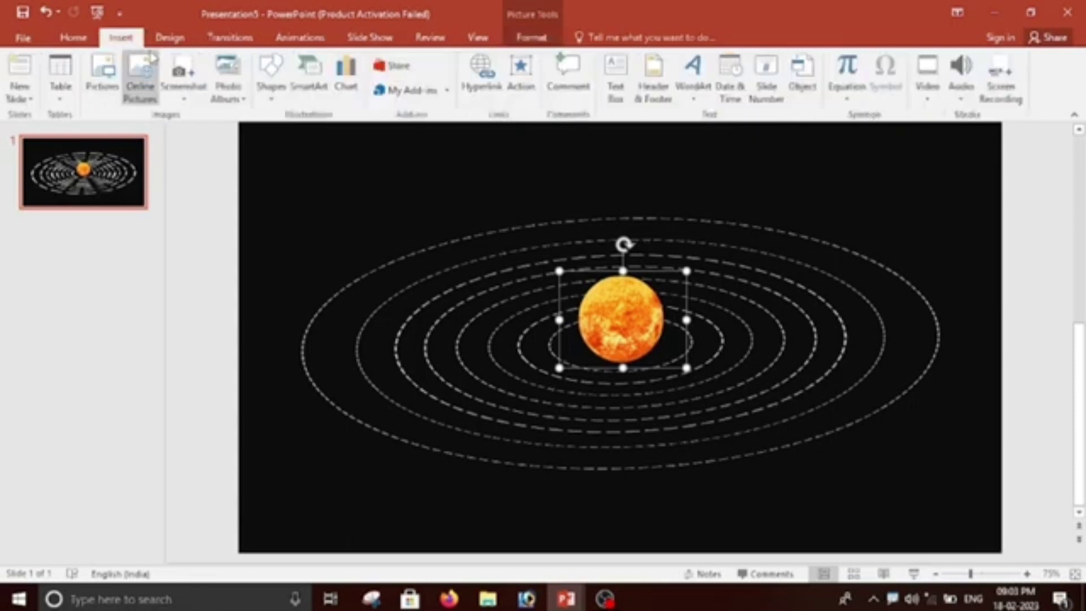
Insert the mercury image from the planet-images folder onto the slide.
click(104, 73)
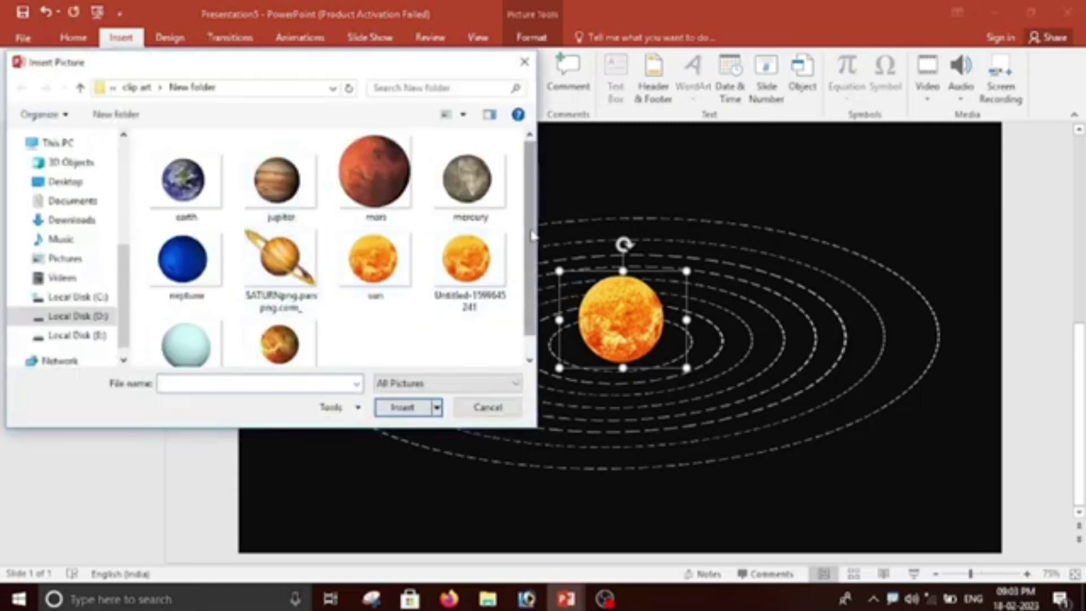
scroll(531, 235, down, 1)
click(471, 150)
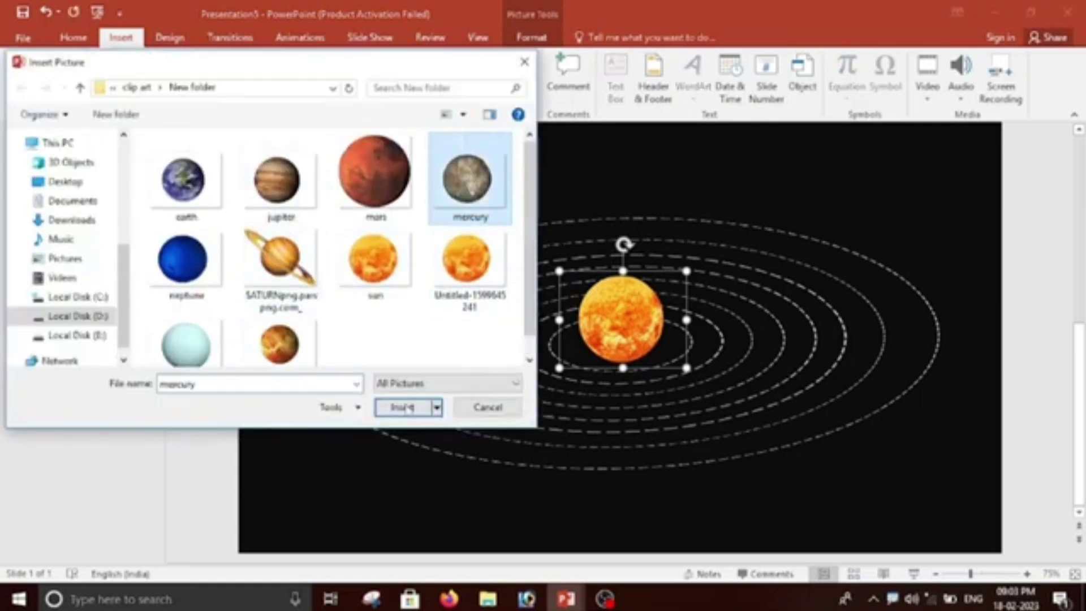
click(402, 407)
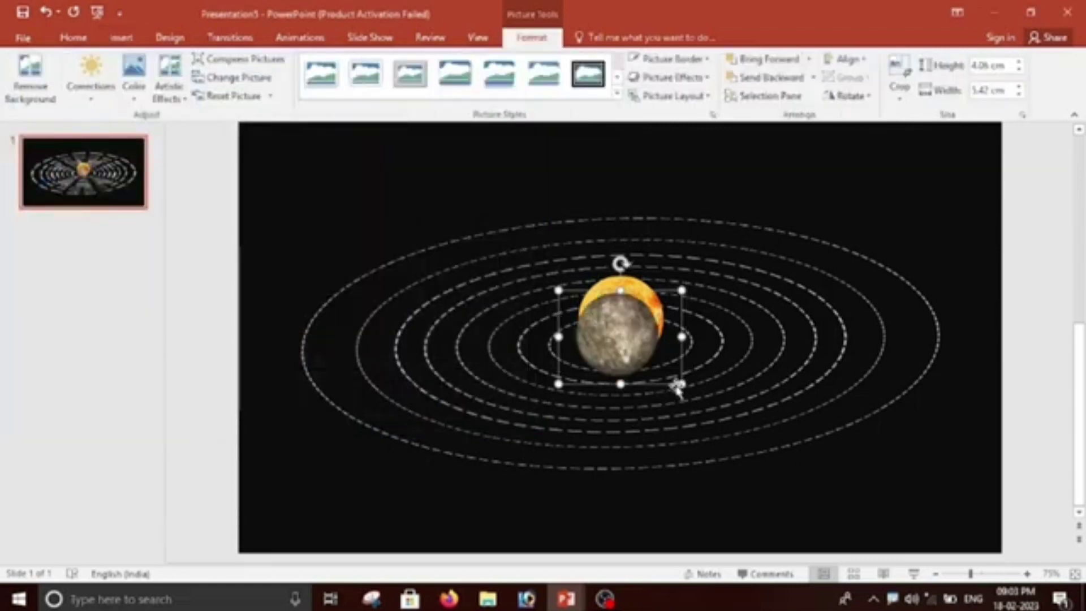
scroll(748, 435, up, 5)
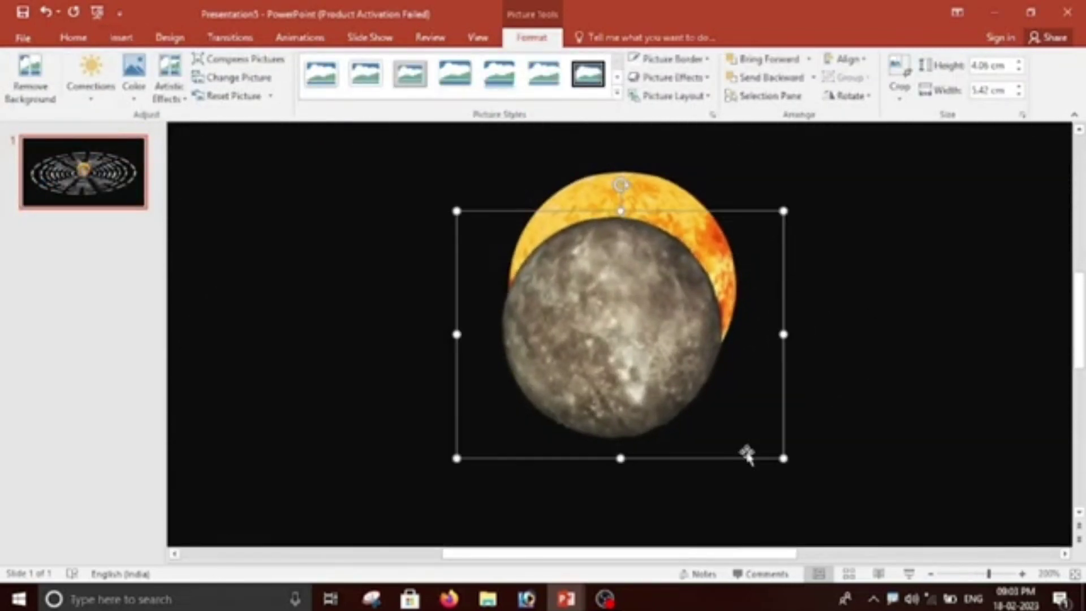
Move Mercury left of the sun onto the inner orbit and shrink it to about 1.22 x 1.62 cm.
drag(612, 351, 483, 355)
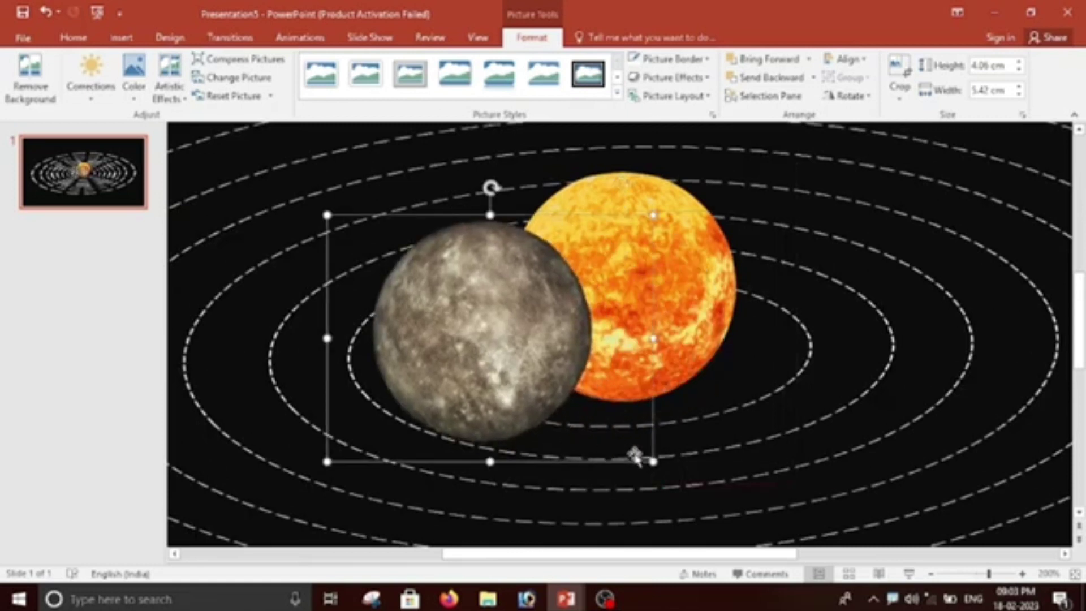
drag(653, 461, 466, 328)
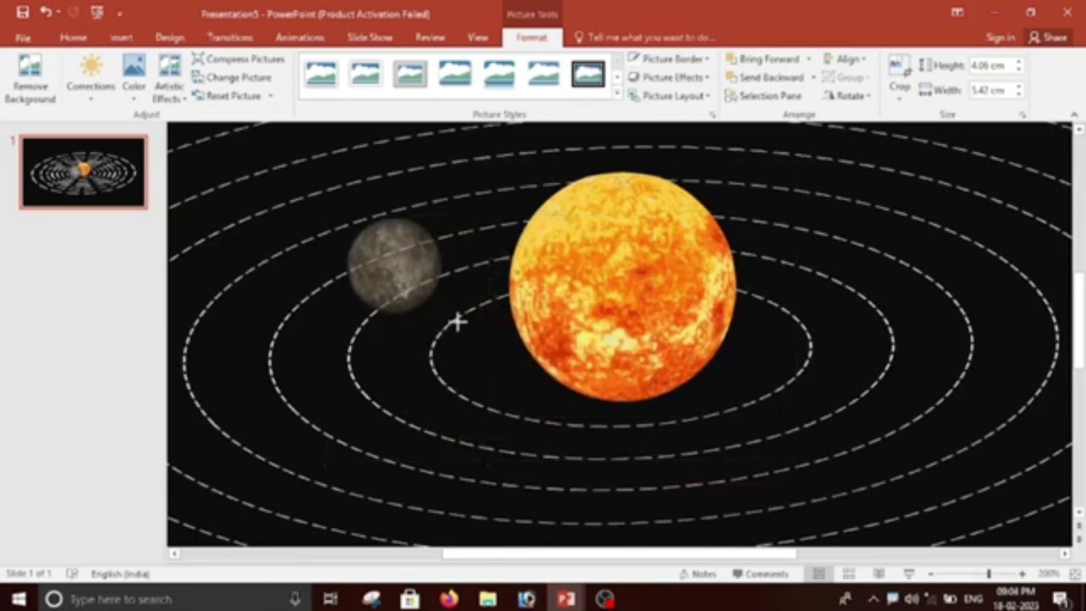
drag(396, 266, 443, 342)
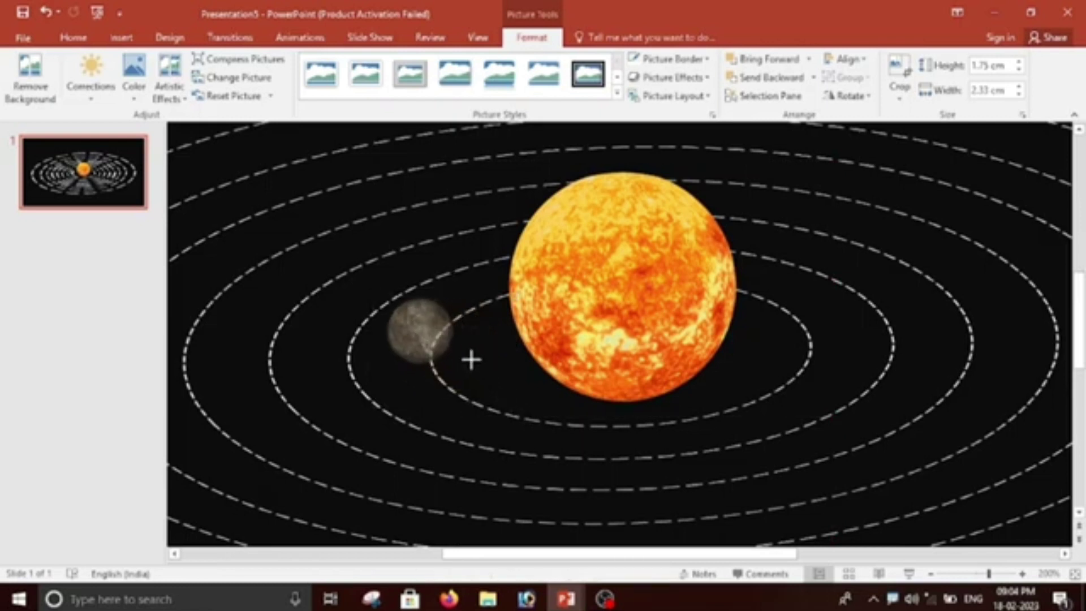
drag(512, 402, 472, 372)
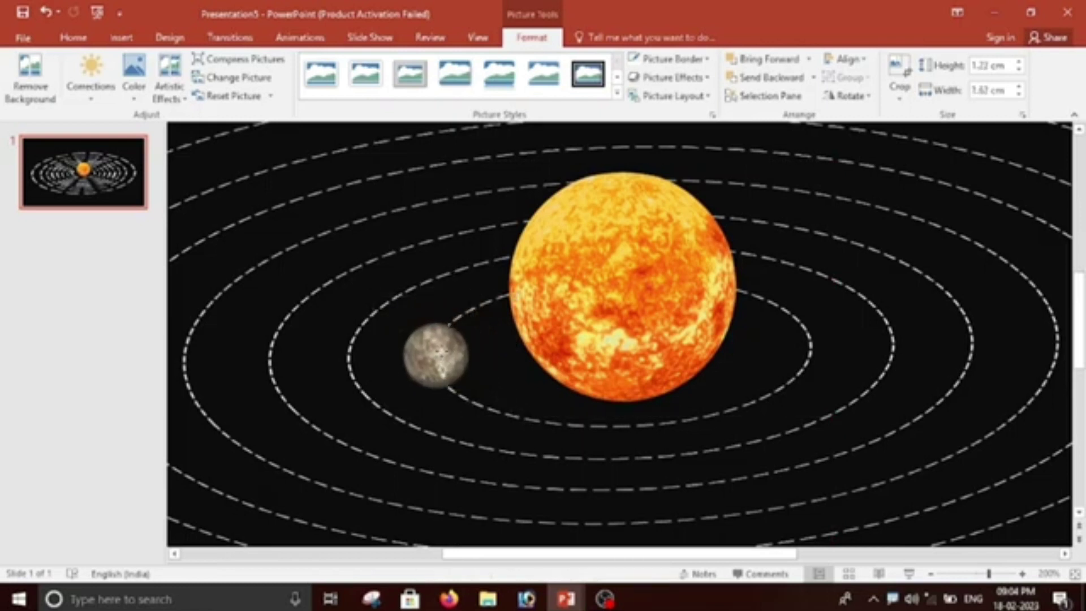
scroll(588, 396, down, 5)
scroll(590, 399, up, 2)
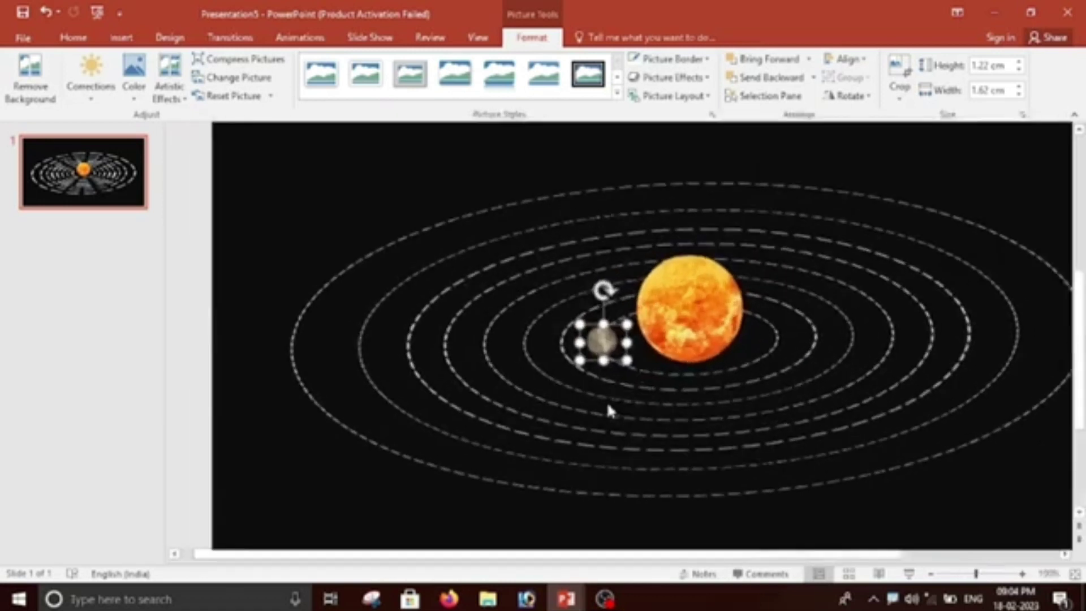
scroll(607, 401, up, 2)
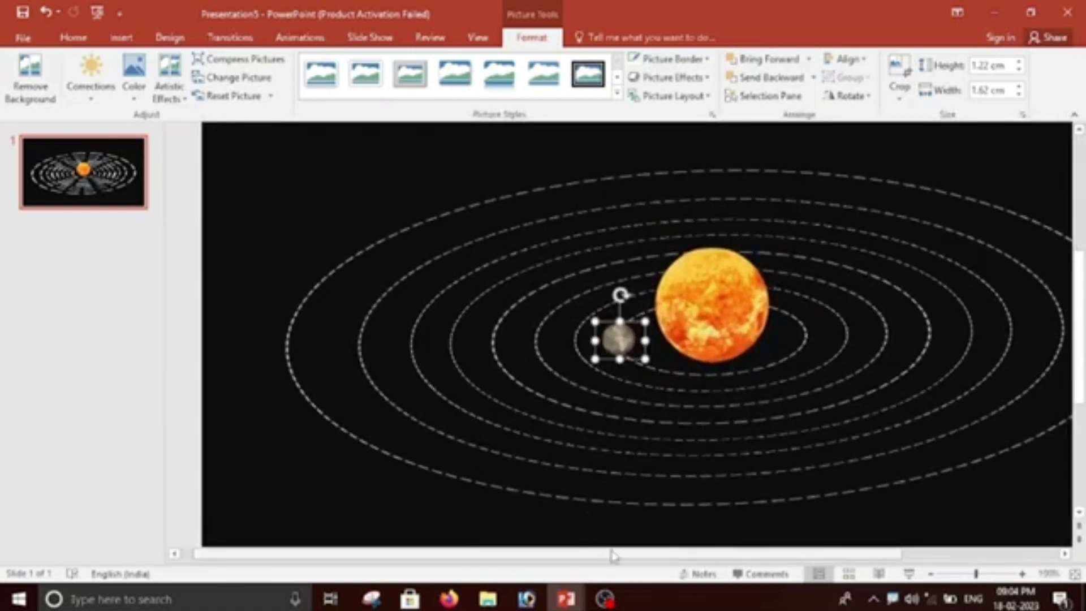
drag(588, 552, 653, 553)
Check Mercury's placement beside the sun on the innermost orbit and reselect it.
click(891, 498)
scroll(788, 456, down, 2)
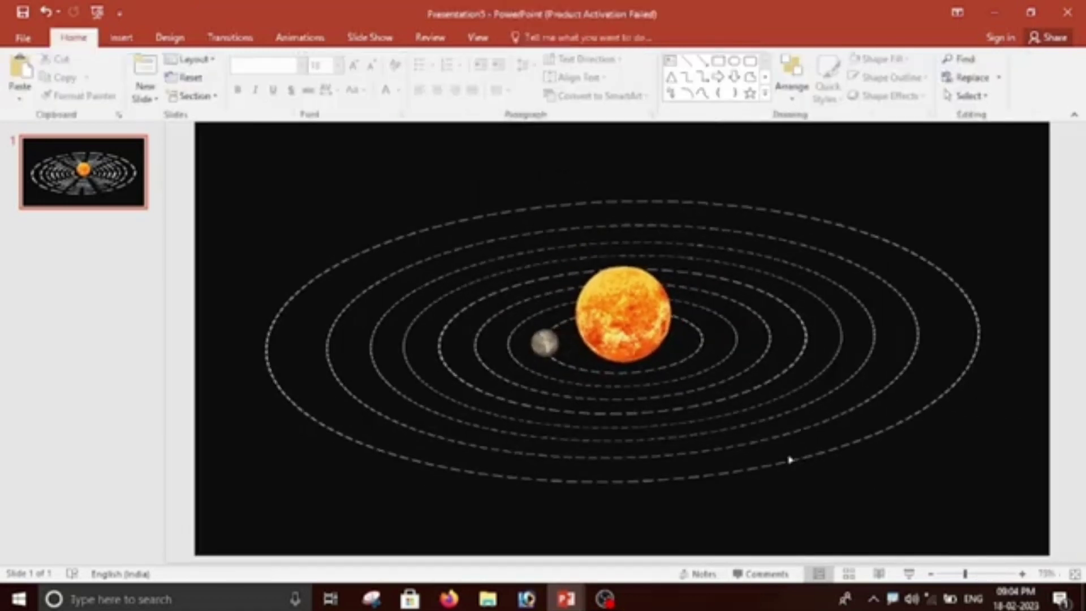
scroll(787, 456, up, 1)
scroll(504, 380, up, 1)
click(532, 353)
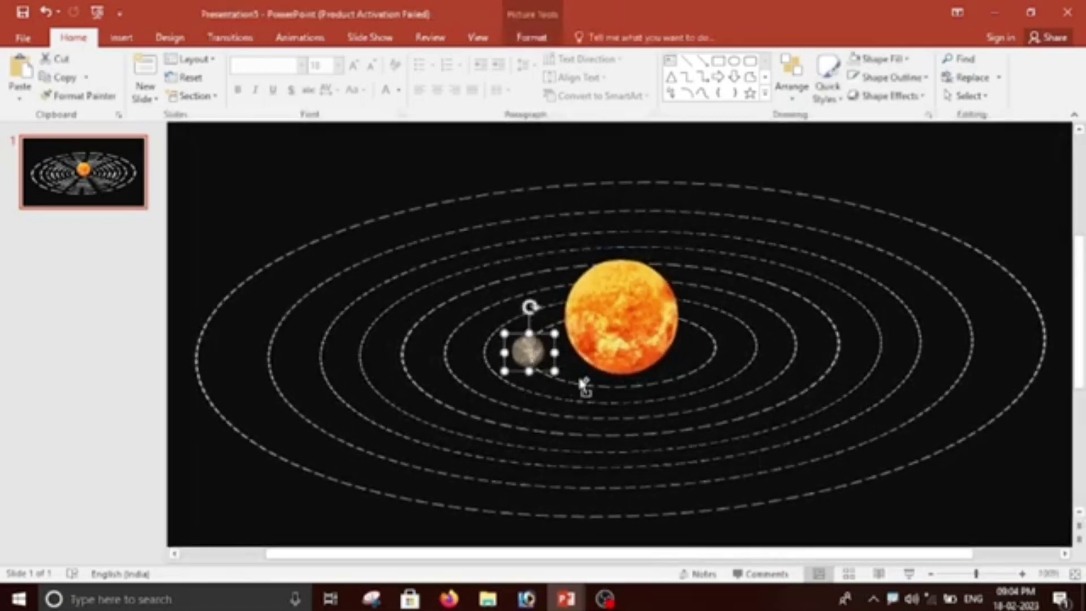
scroll(585, 384, up, 5)
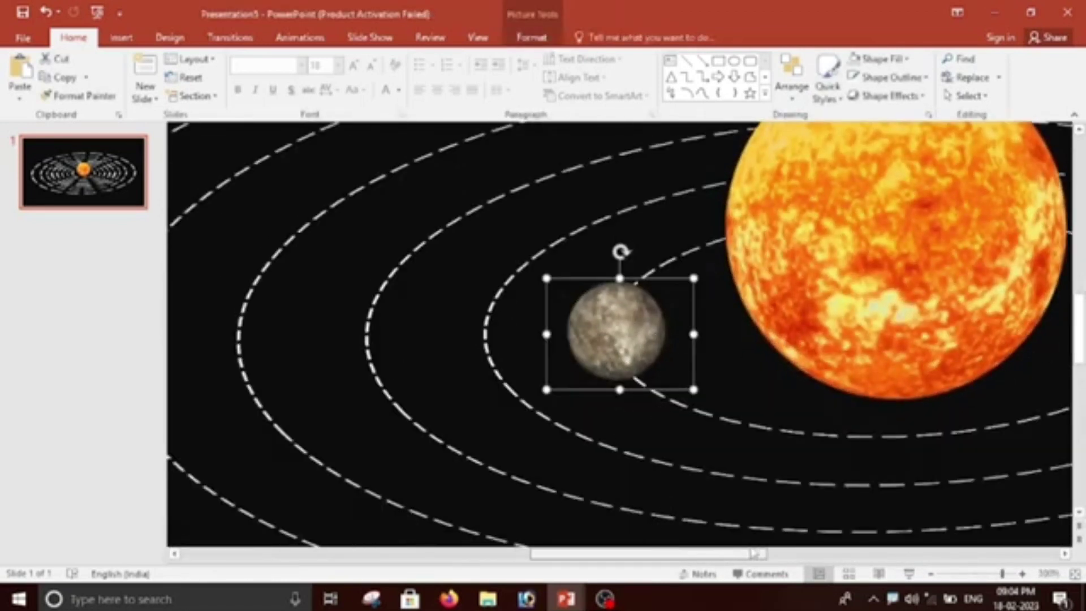
mouse_move(632, 555)
mouse_down()
mouse_move(700, 560)
mouse_move(578, 544)
mouse_up()
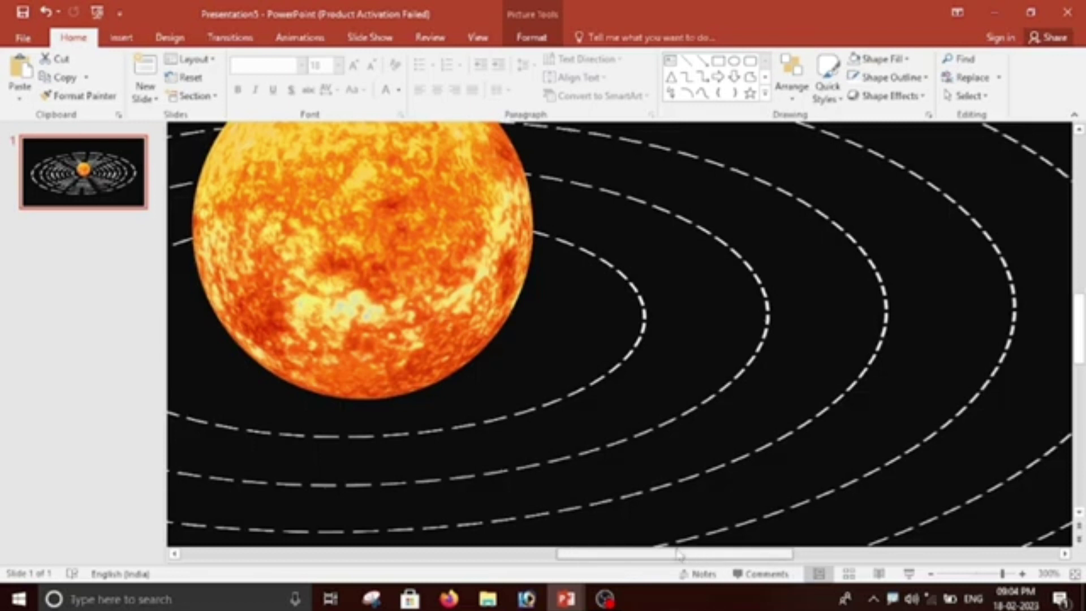
scroll(771, 473, down, 2)
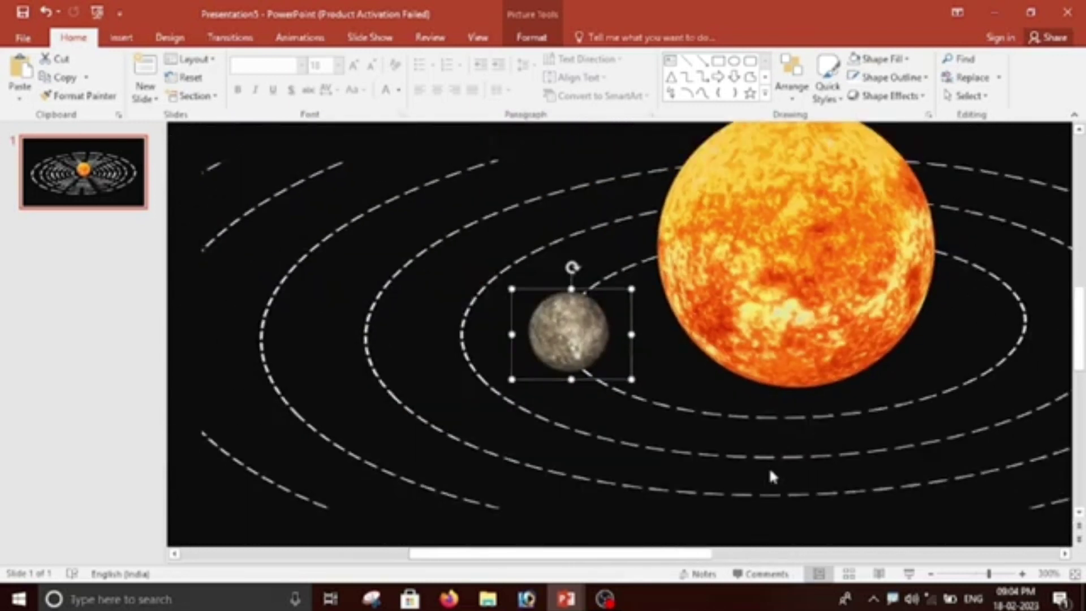
scroll(771, 473, down, 1)
drag(681, 557, 699, 556)
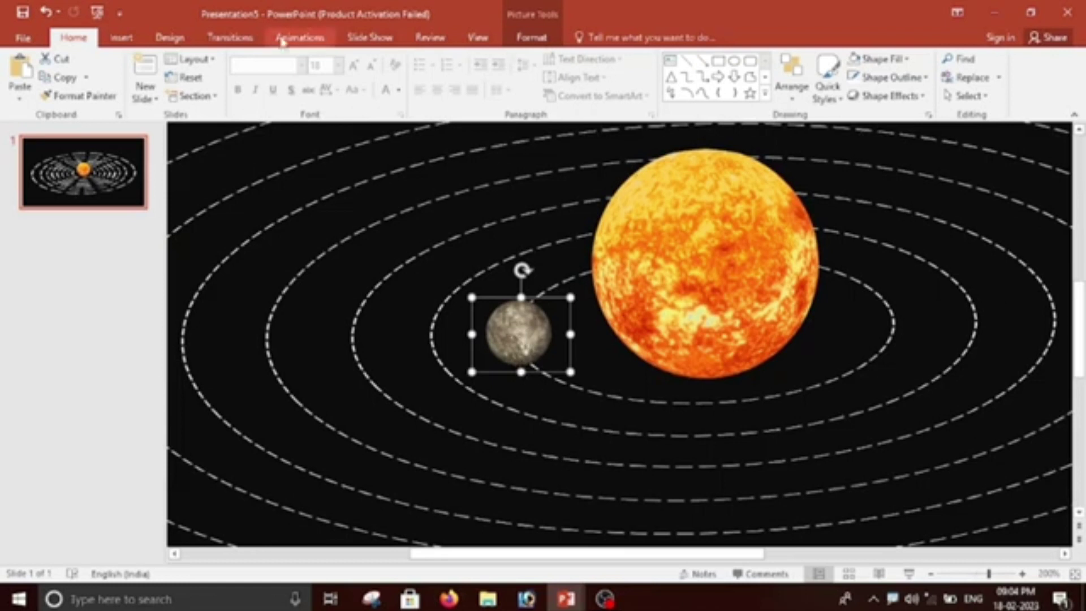
Choose the Custom Path motion-path animation for Mercury from the Add Animation list.
click(310, 44)
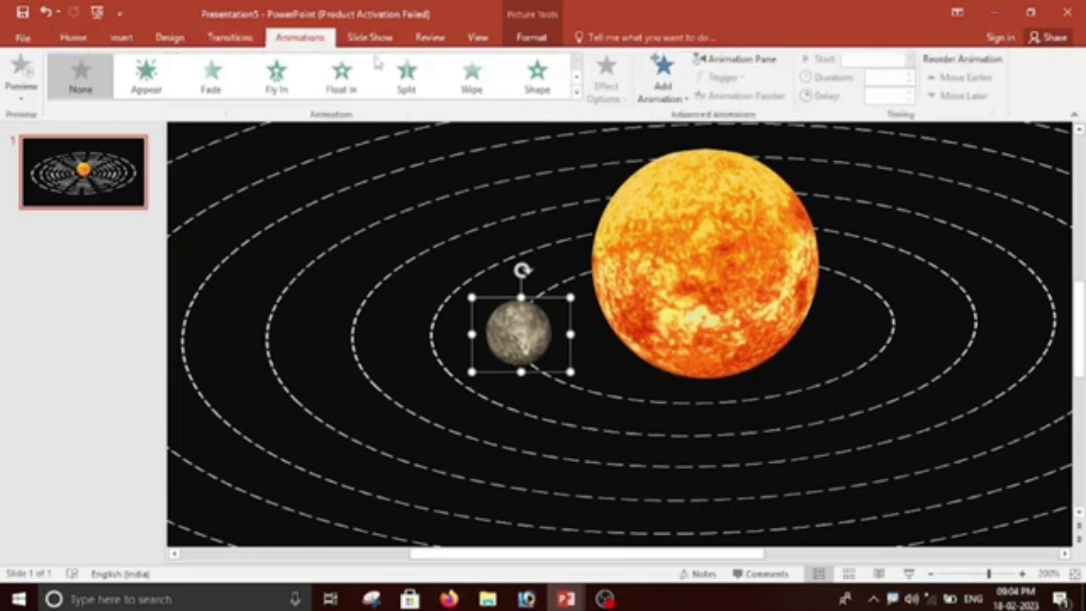
click(669, 97)
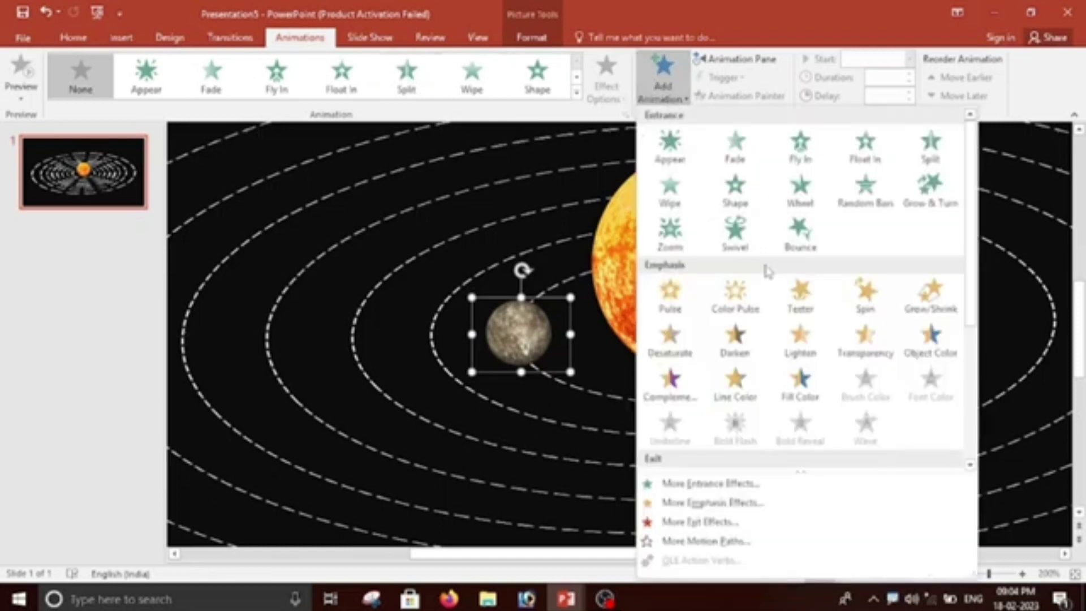
scroll(827, 261, down, 5)
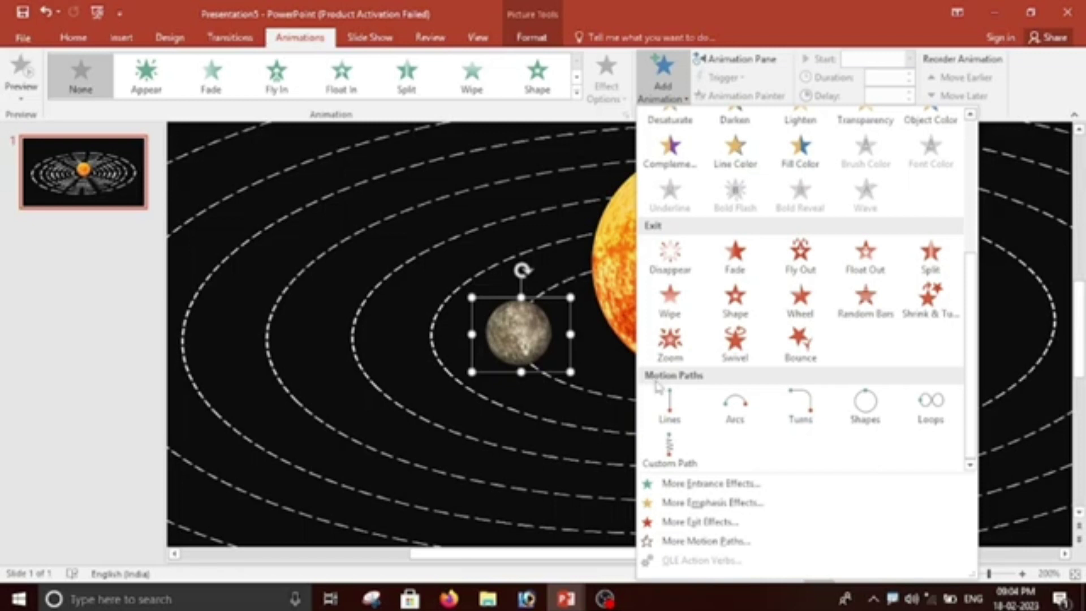
click(667, 461)
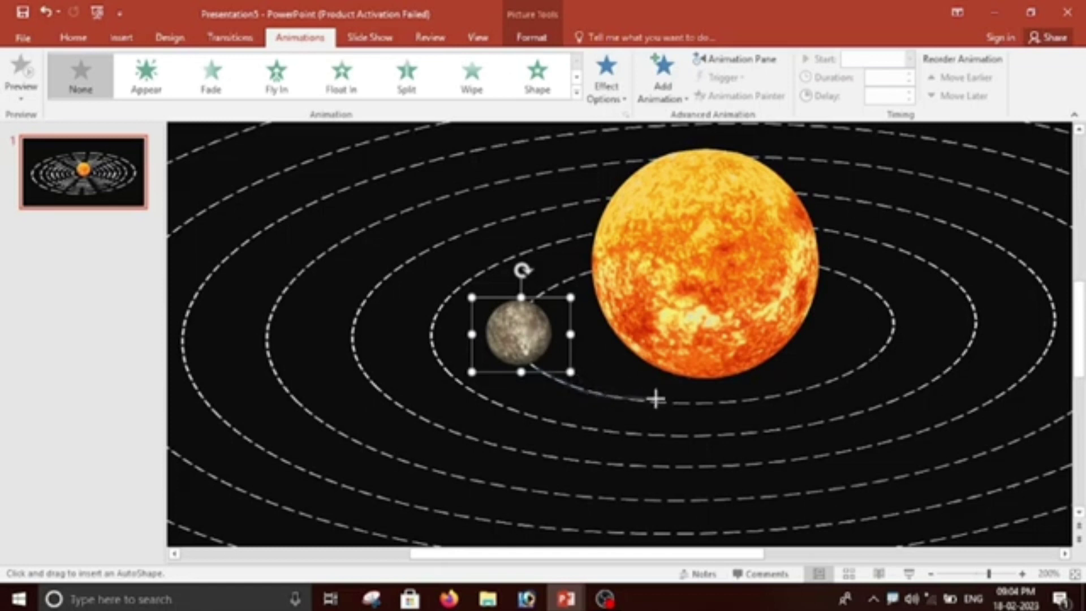
Trace Mercury's custom path around the inner orbit and close the loop back at the planet.
mouse_move(735, 402)
mouse_down()
mouse_move(865, 363)
mouse_move(879, 348)
mouse_move(893, 315)
mouse_move(885, 295)
mouse_move(821, 266)
mouse_up()
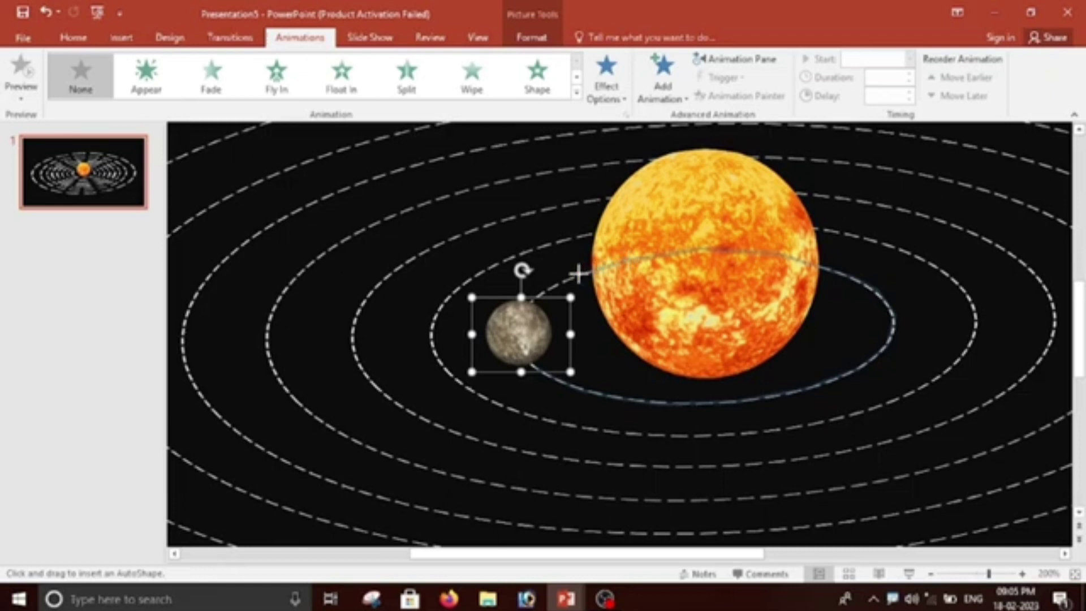
drag(578, 274, 528, 297)
drag(527, 352, 525, 354)
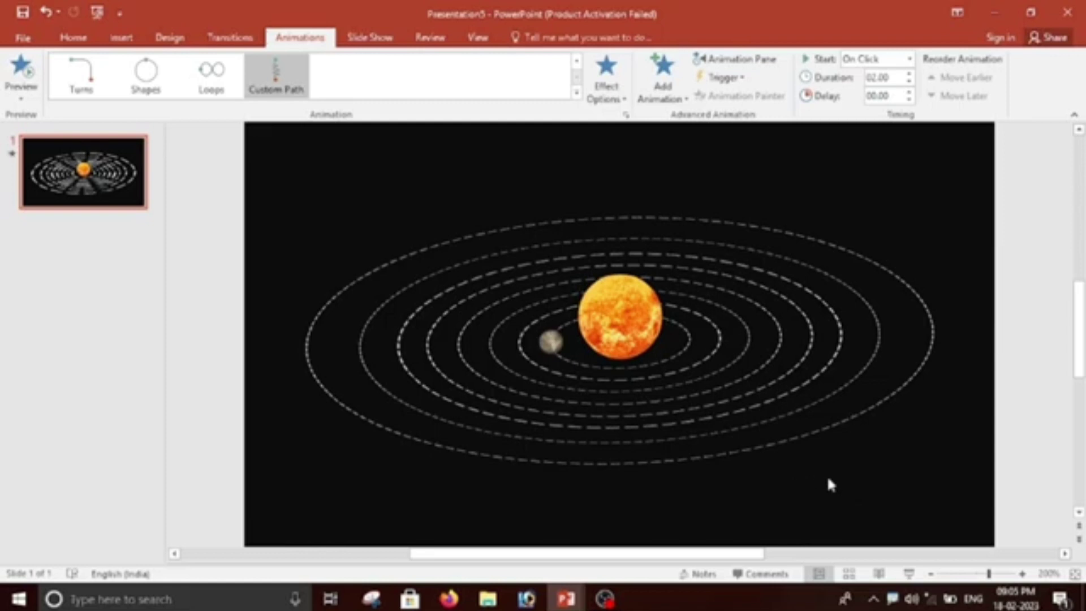
Nudge Mercury's motion path down and right until it sits on the innermost orbit ring.
scroll(826, 474, up, 5)
scroll(826, 474, up, 5)
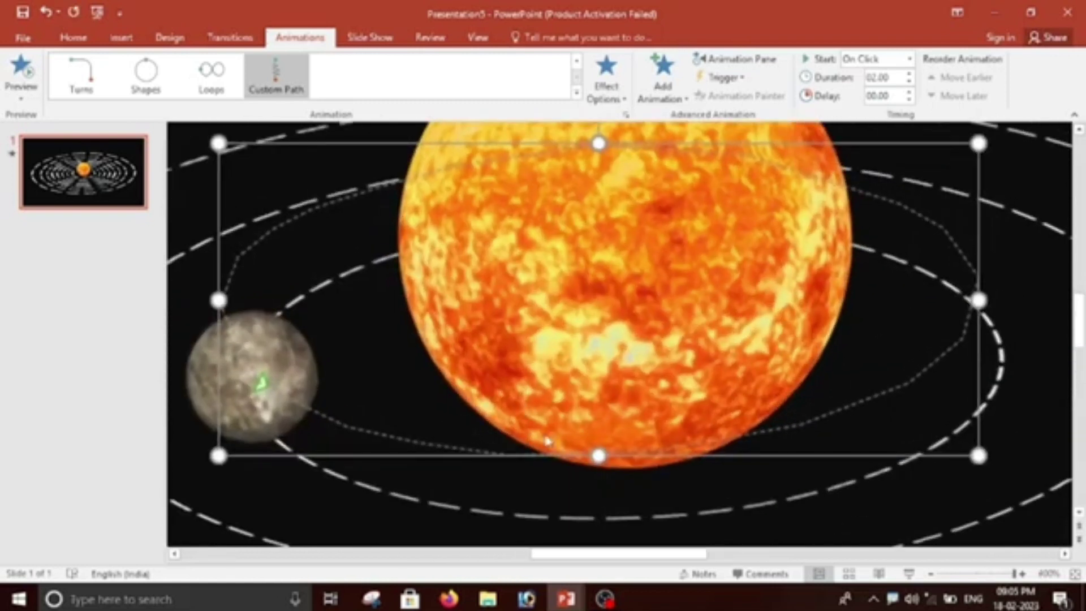
scroll(547, 440, down, 5)
scroll(565, 439, down, 5)
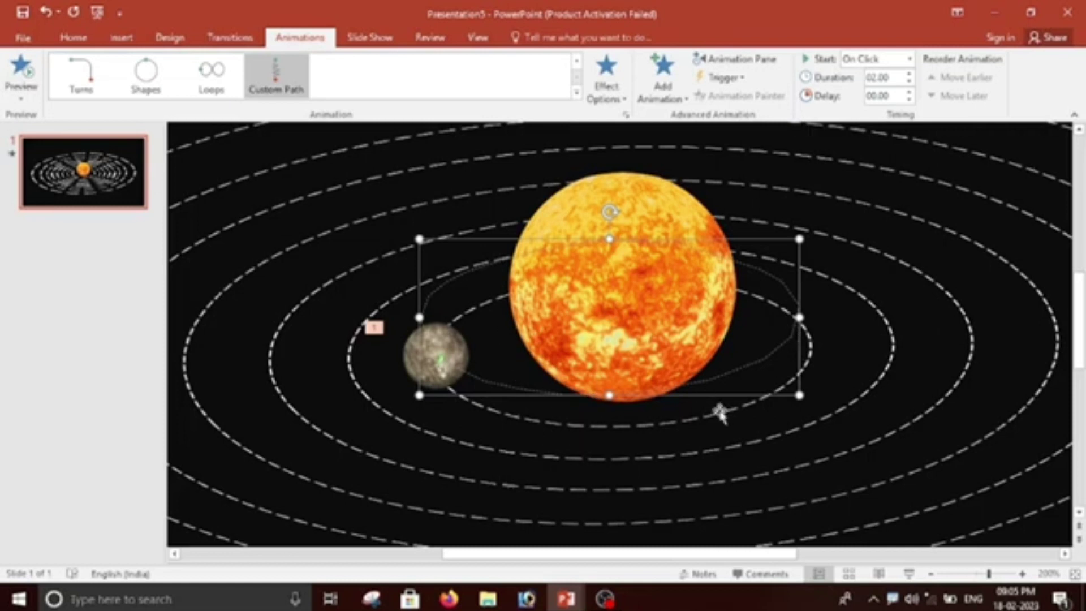
key(Down)
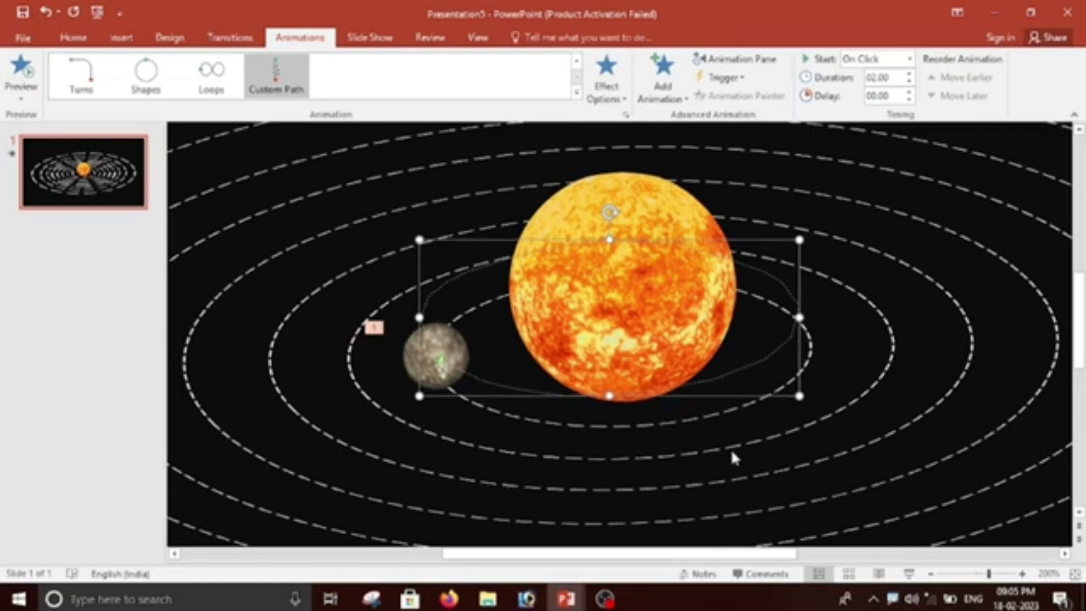
key(Down)
key(Down)
key(Down)
key(Down)
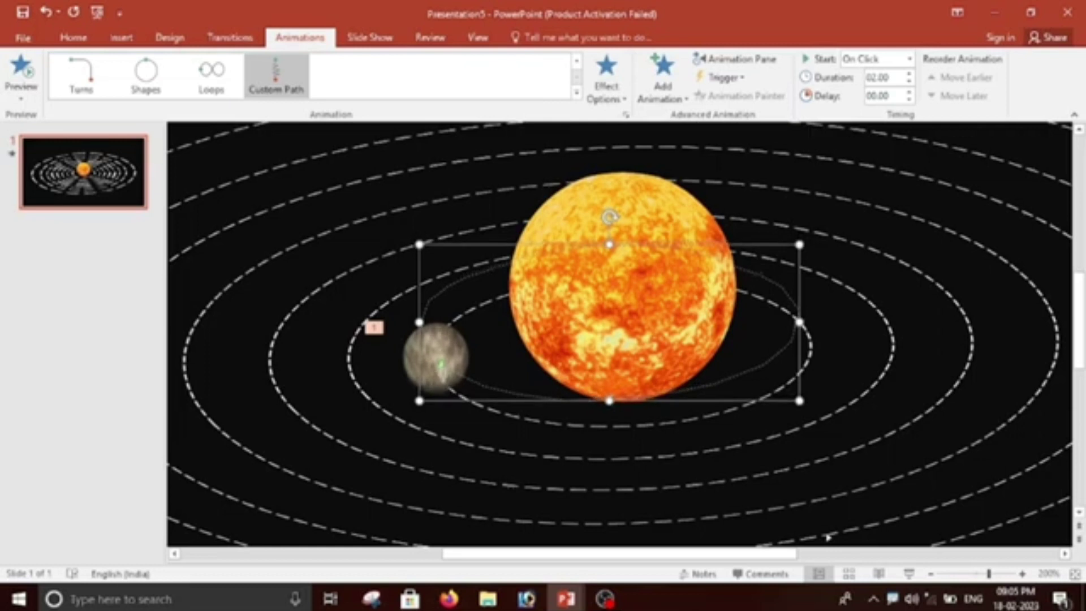
key(Down)
key(Down)
key(Down)
key(Down)
key(Down)
key(Down)
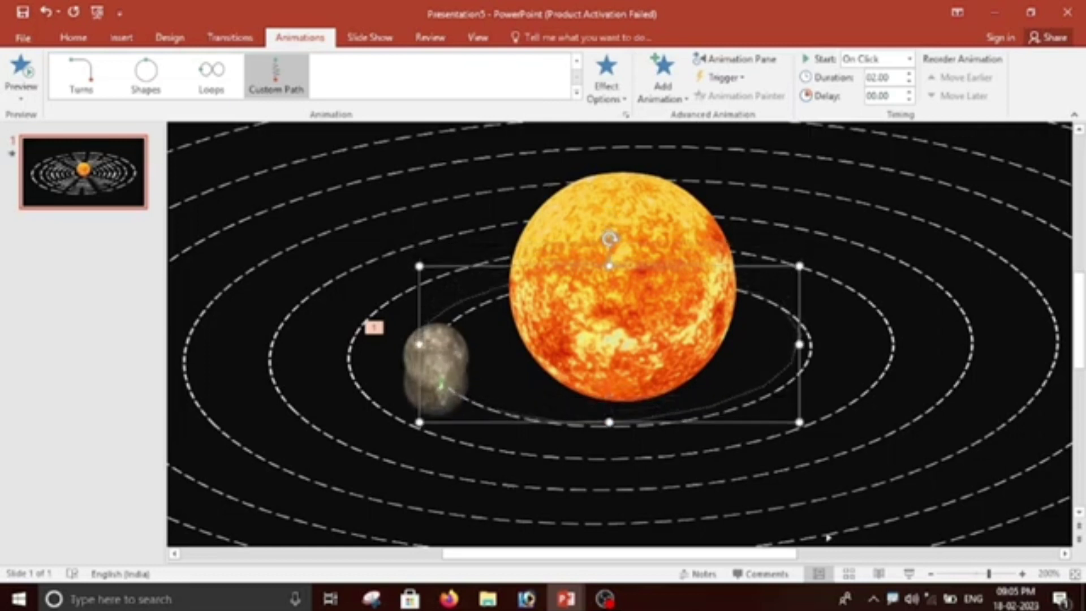
key(Down)
key(Right)
key(Right)
key(Right)
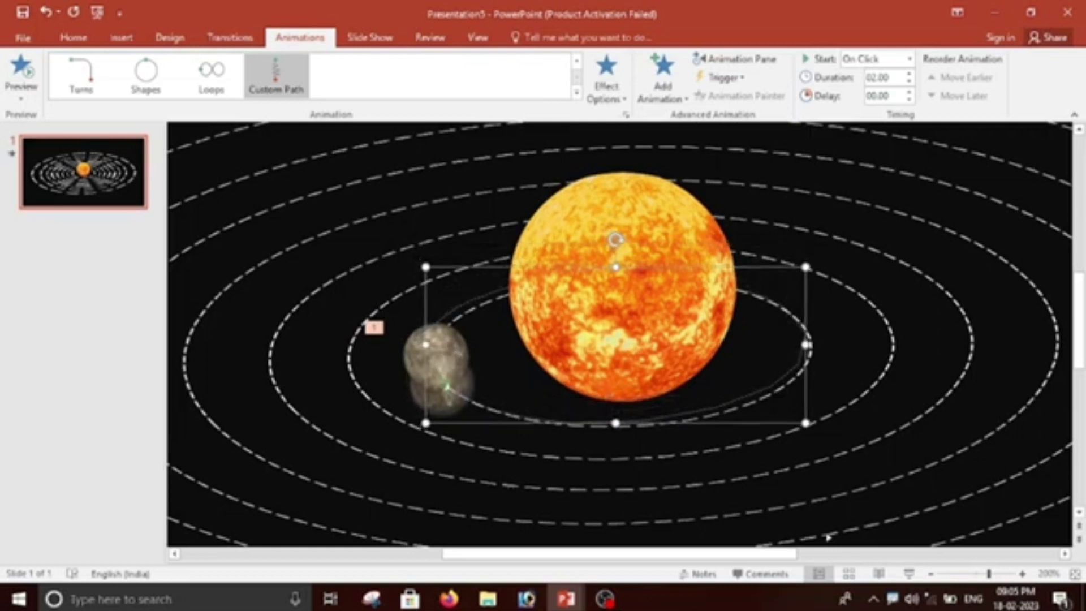
key(Right)
key(Right)
key(Right)
key(Right)
key(Right)
key(Right)
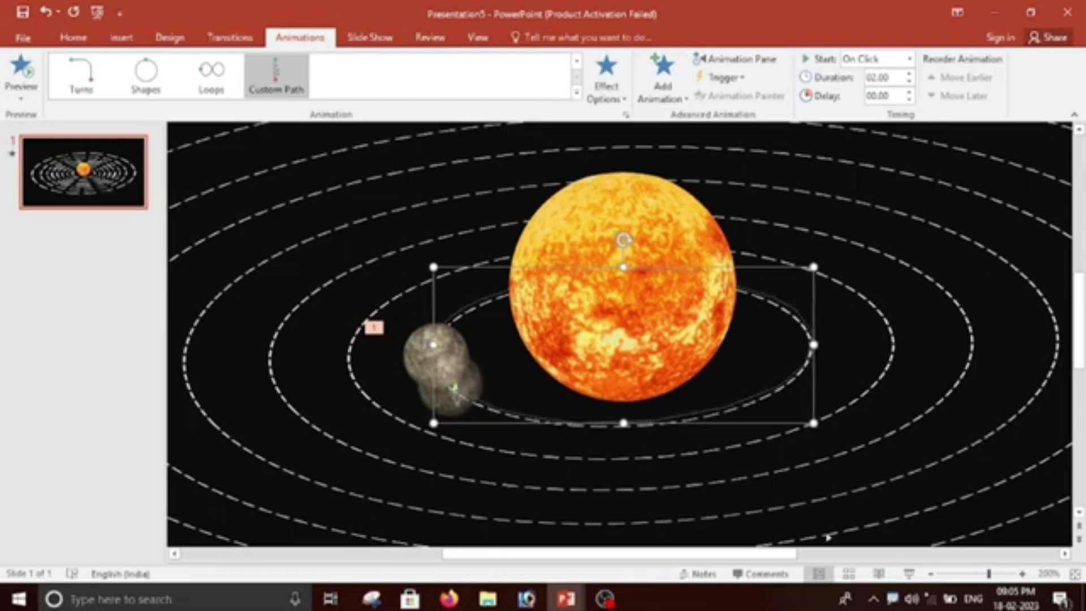
key(Down)
key(Down)
key(Down)
key(Down)
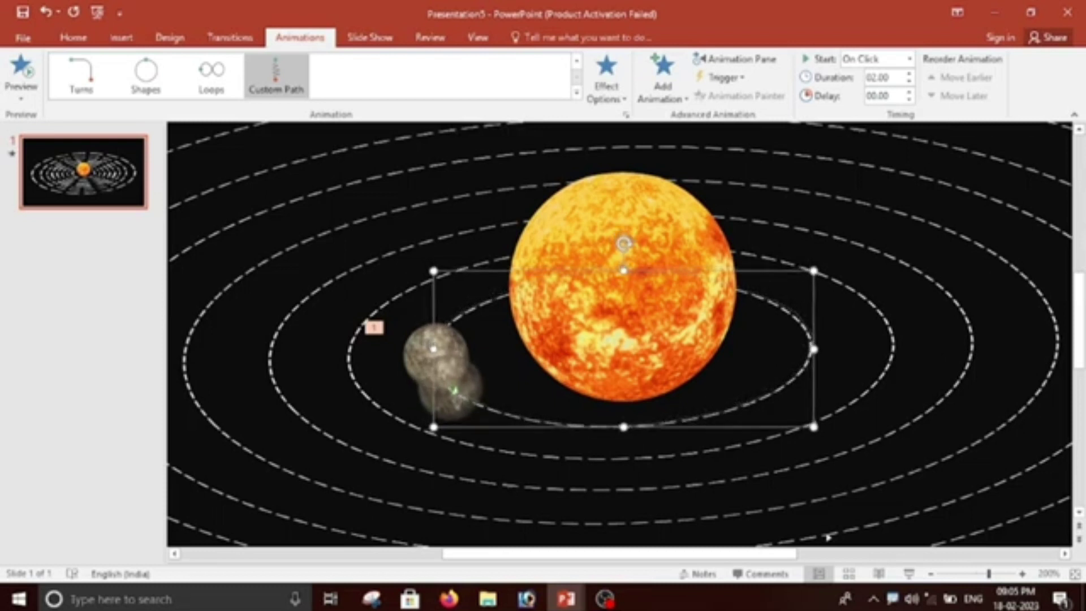
key(Down)
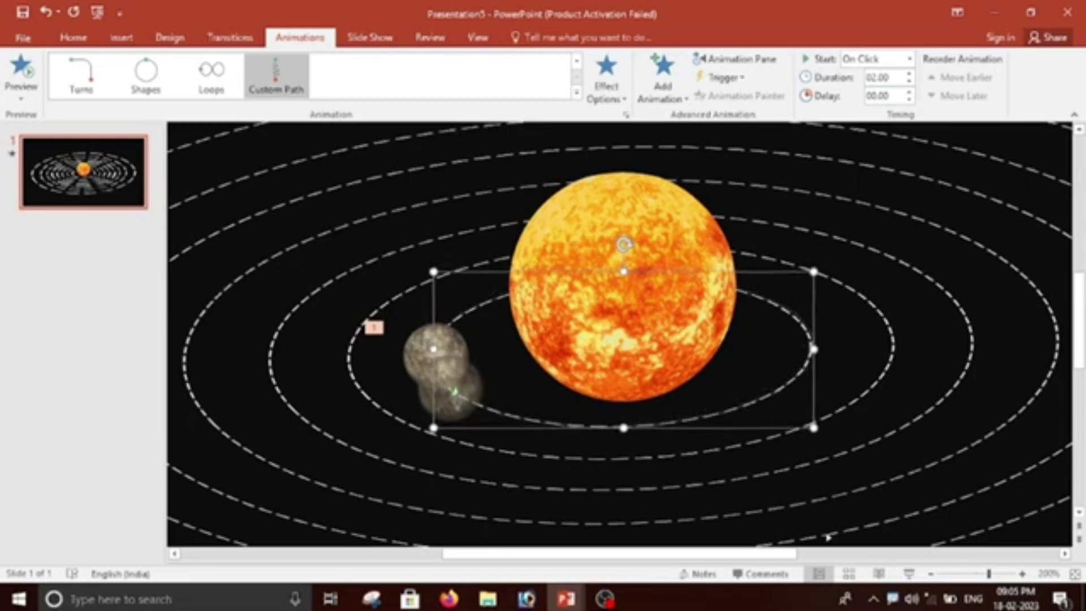
scroll(827, 537, down, 5)
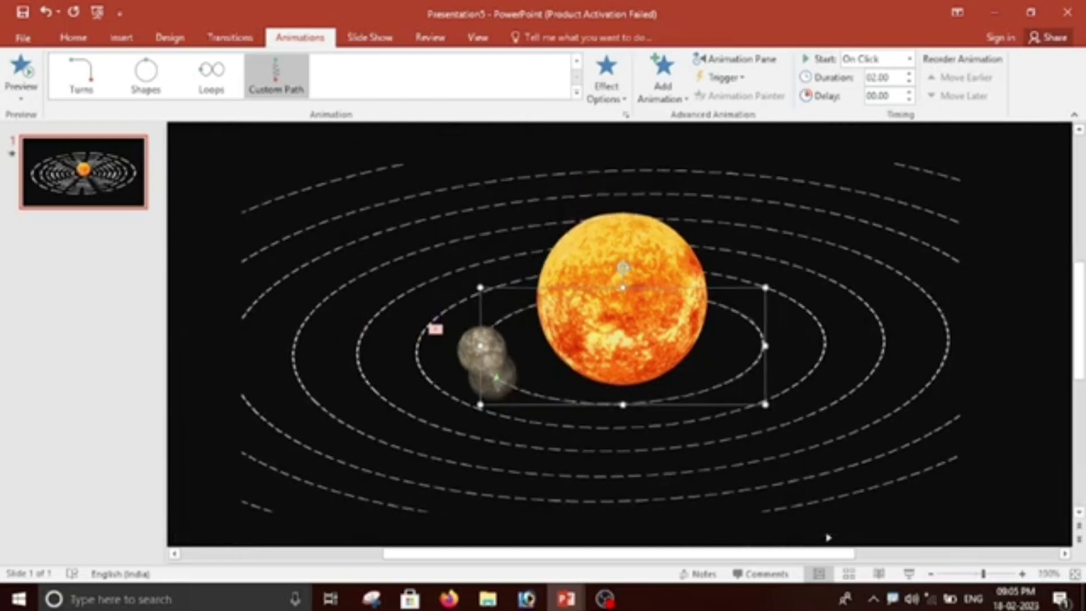
scroll(827, 537, down, 2)
scroll(827, 537, down, 1)
scroll(828, 537, down, 4)
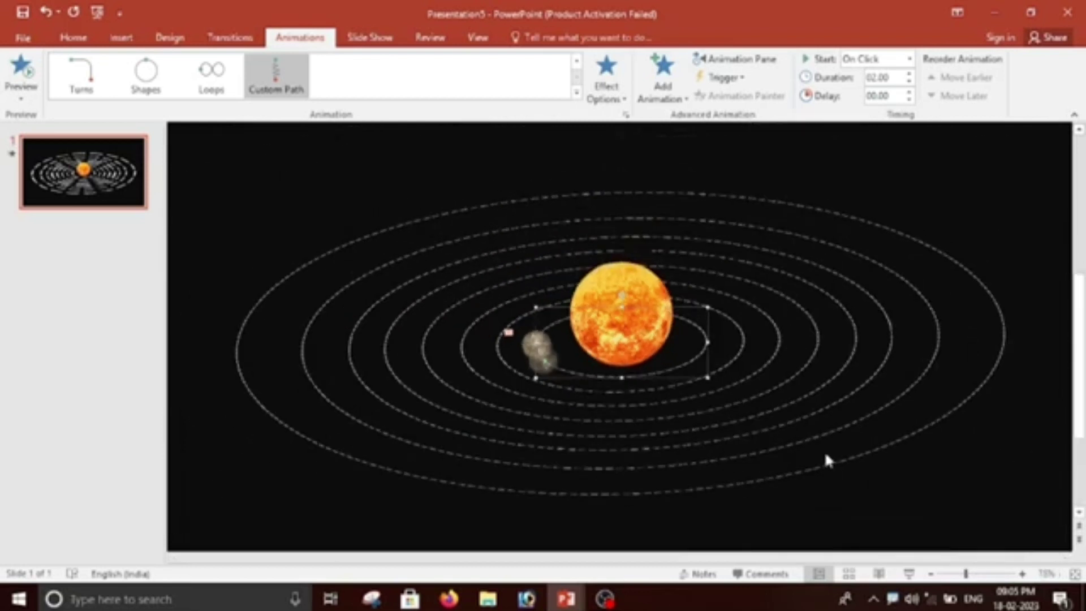
Set Smooth start to 0 for Picture 15's orbit path in its Effect Options.
click(754, 63)
click(960, 169)
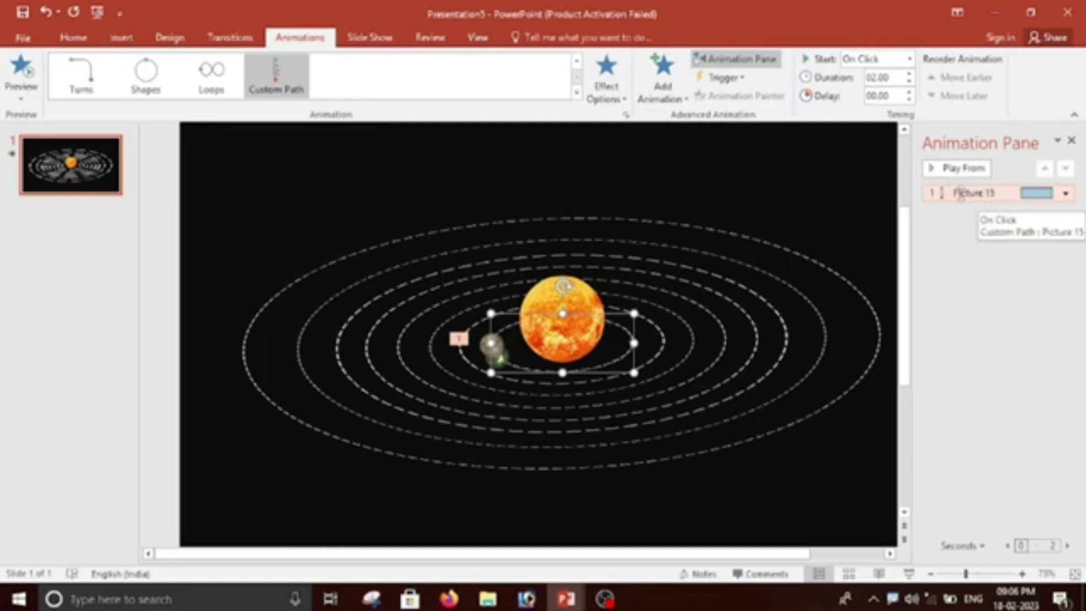
right_click(960, 192)
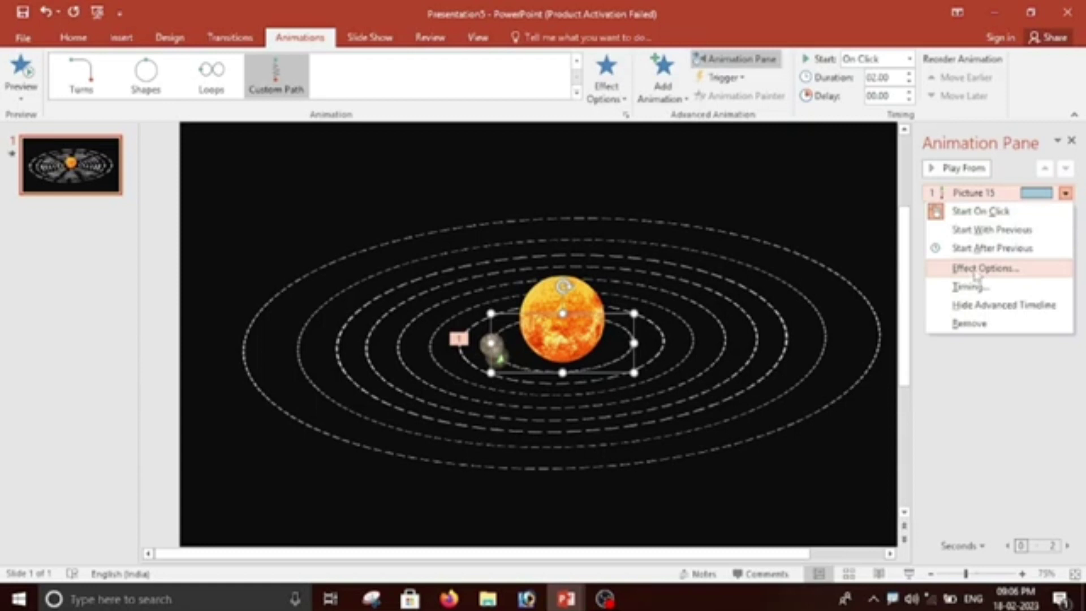
click(974, 269)
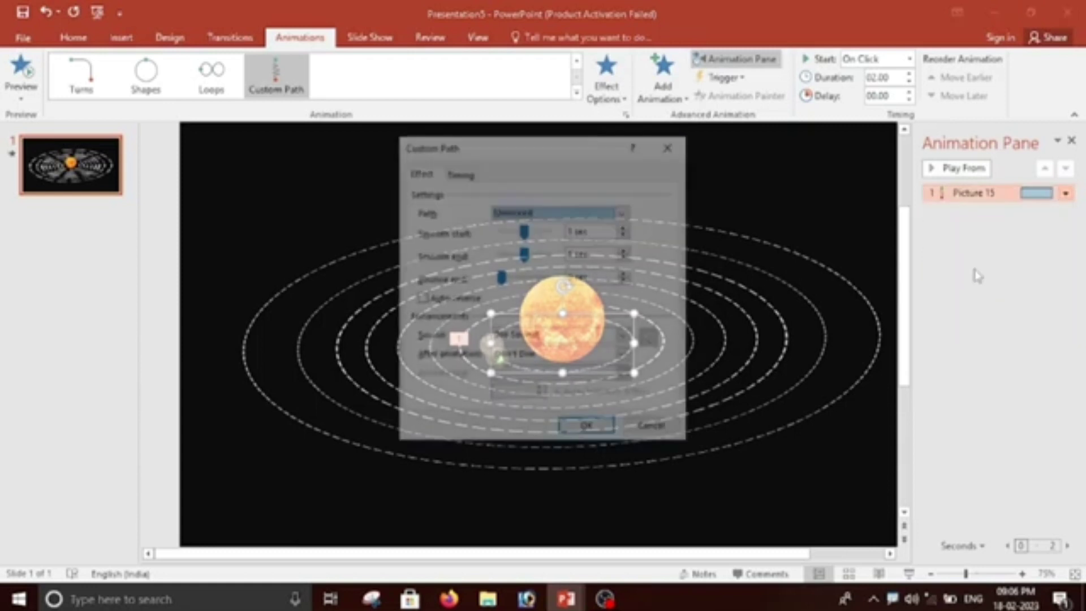
drag(512, 153, 702, 164)
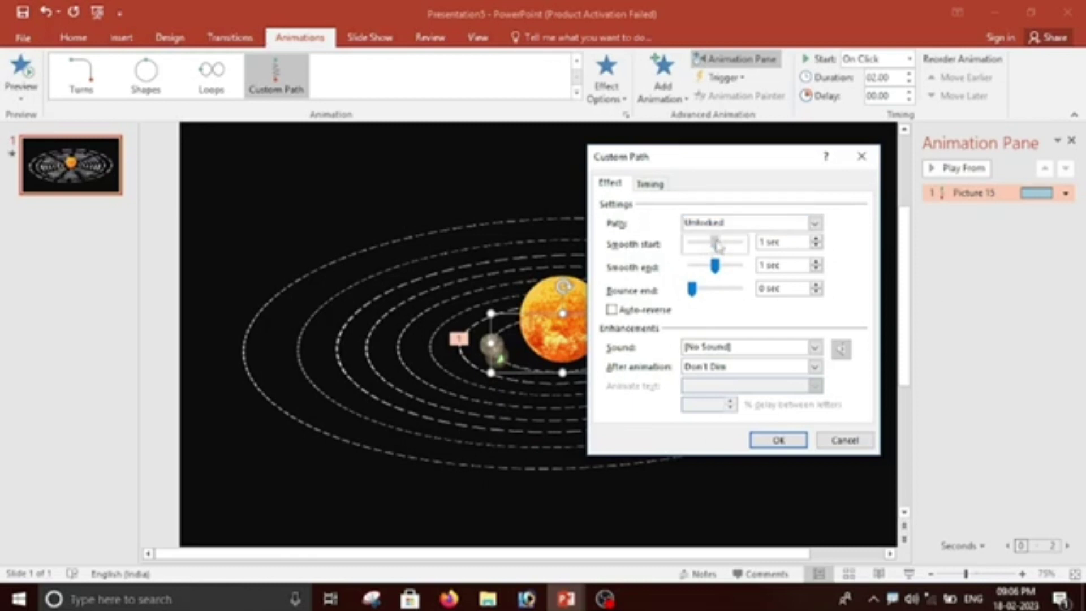
mouse_move(714, 242)
mouse_down()
mouse_move(690, 244)
mouse_move(691, 266)
mouse_up()
Time the orbit to start With Previous, last 5 seconds, and repeat until end of slide.
click(650, 184)
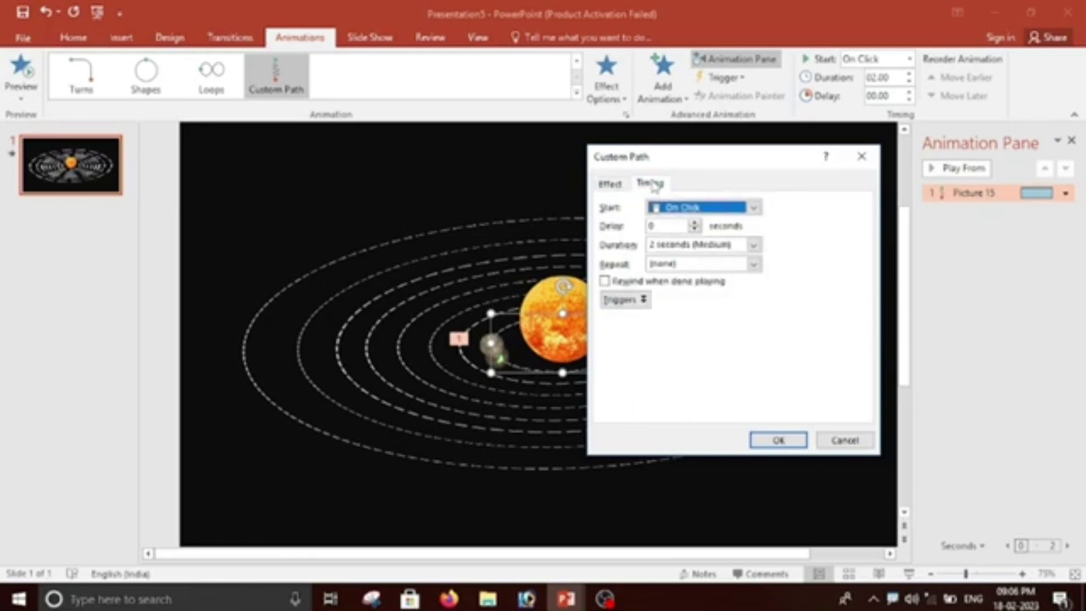
click(753, 208)
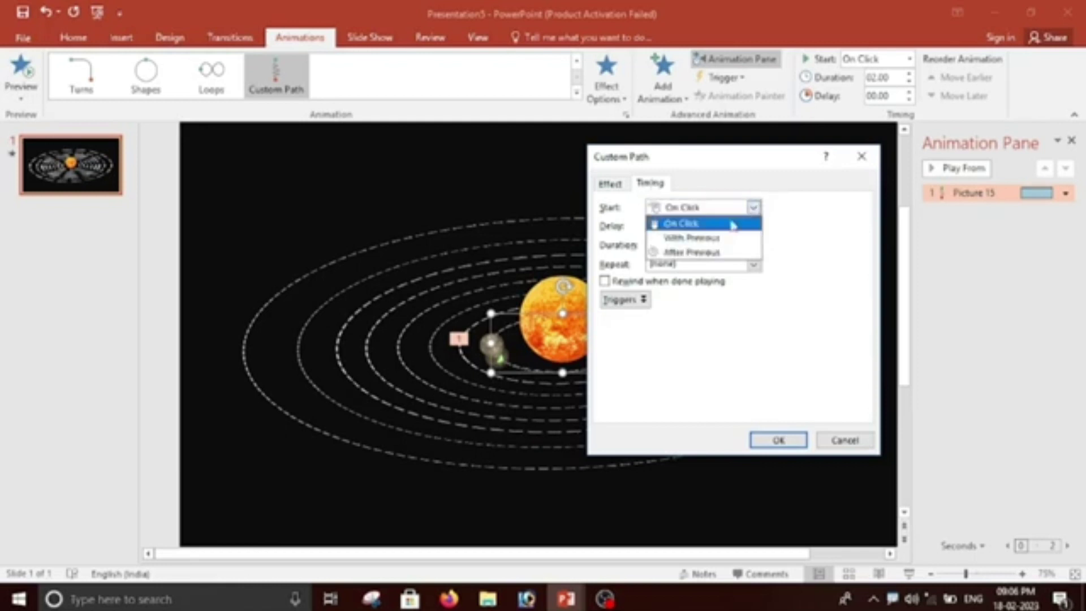
click(712, 238)
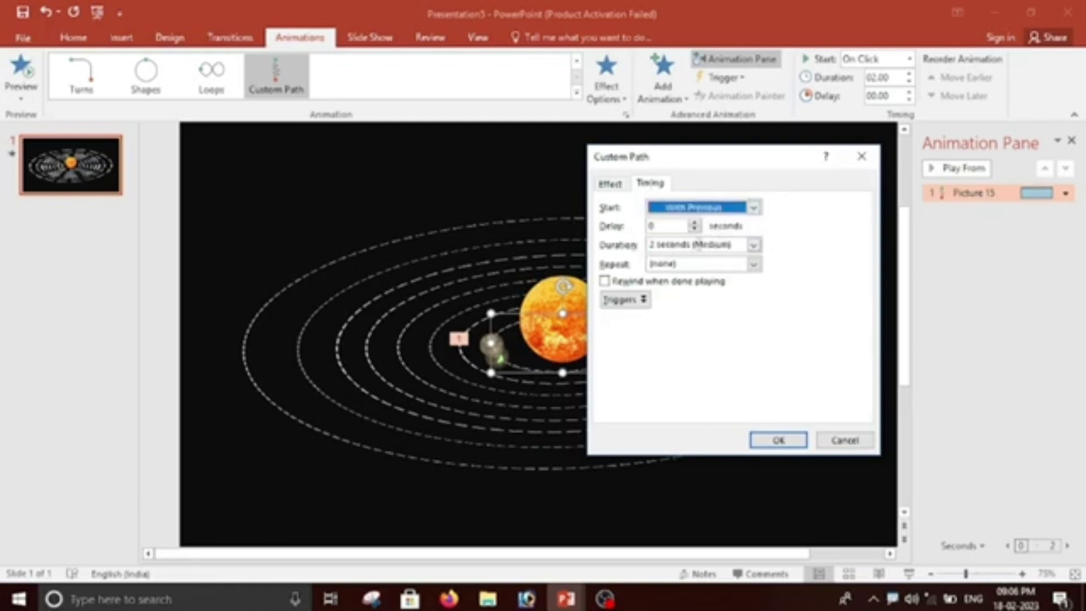
click(753, 245)
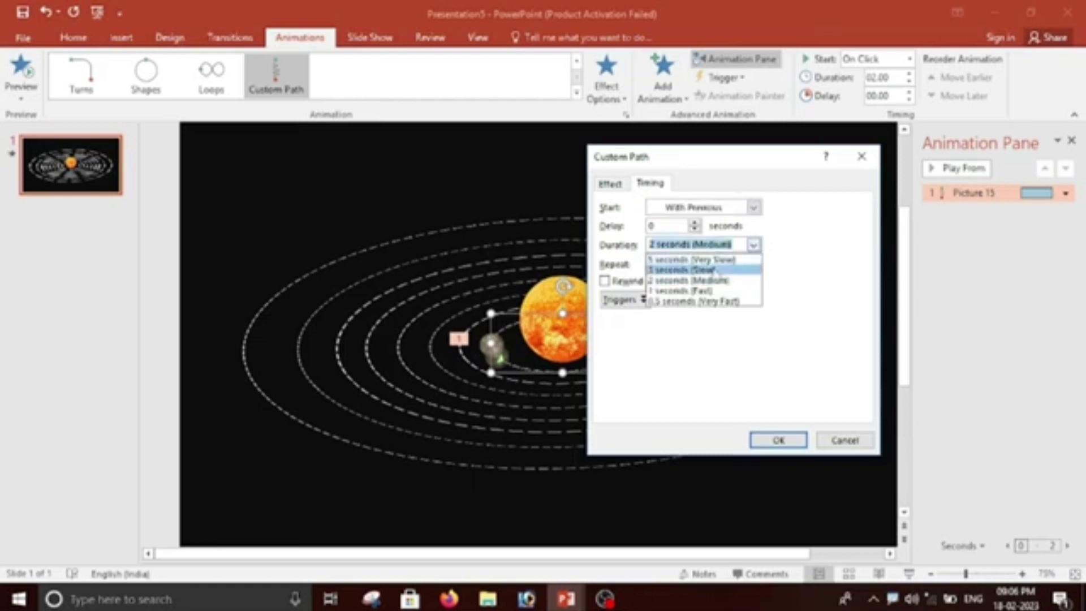
click(707, 260)
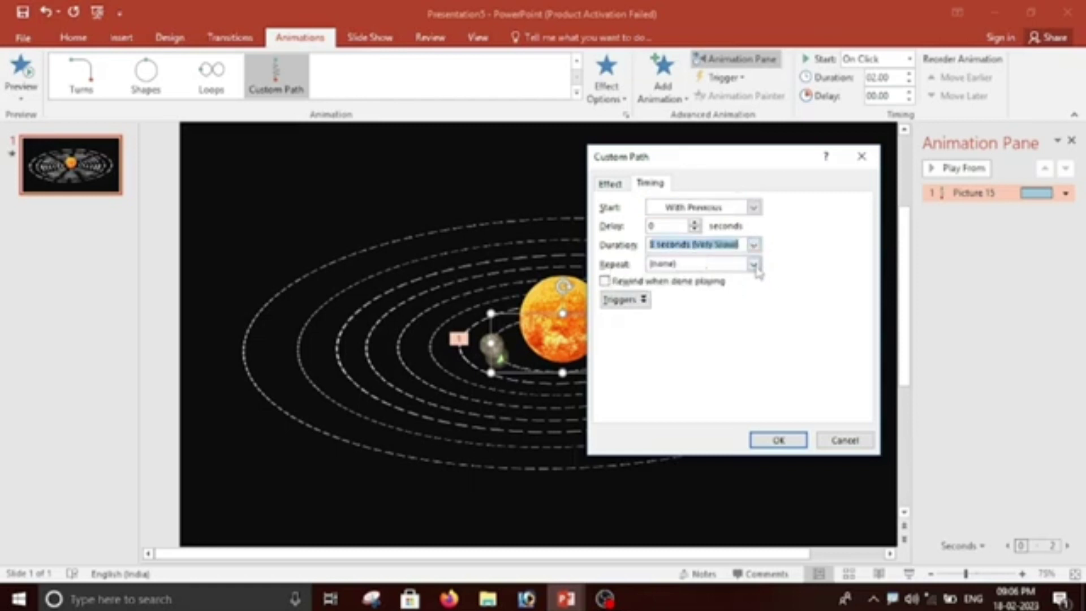
click(754, 264)
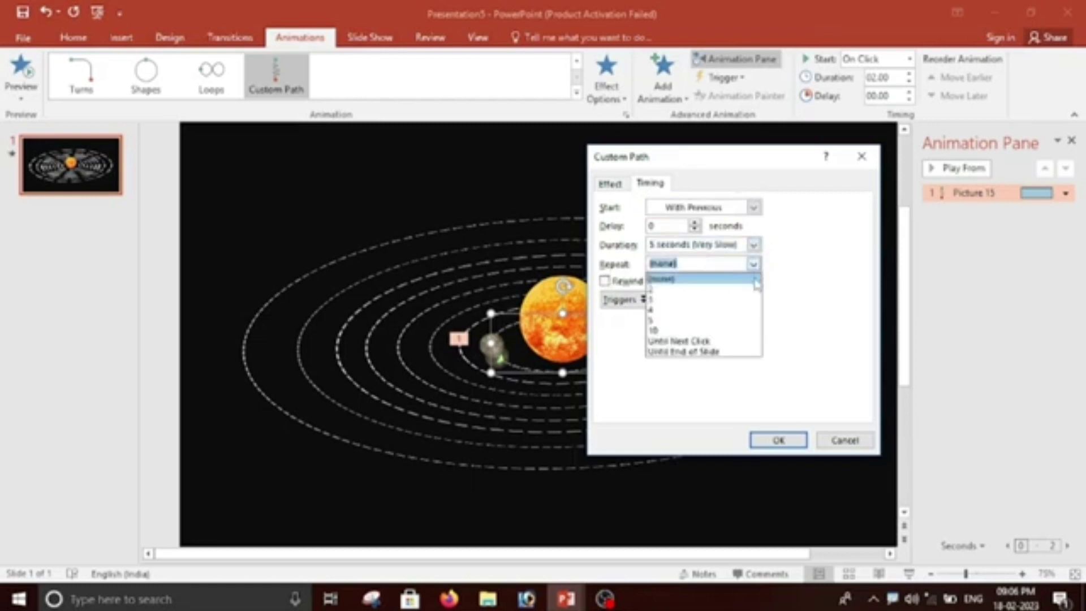
click(685, 352)
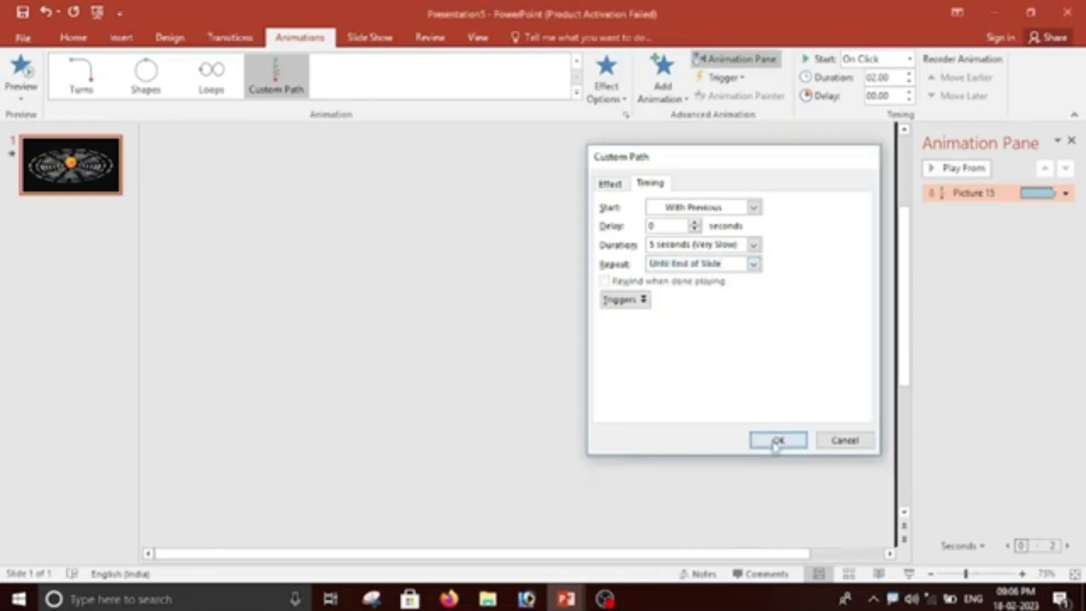
click(773, 439)
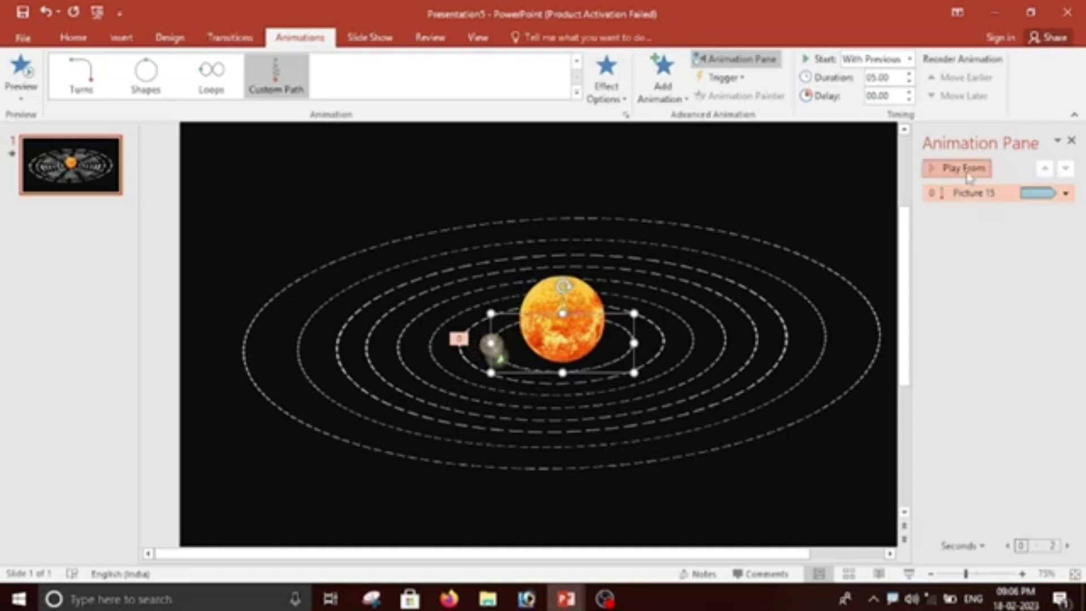
Bring the sun picture forward above Mercury and play all animations to check the layering.
click(957, 168)
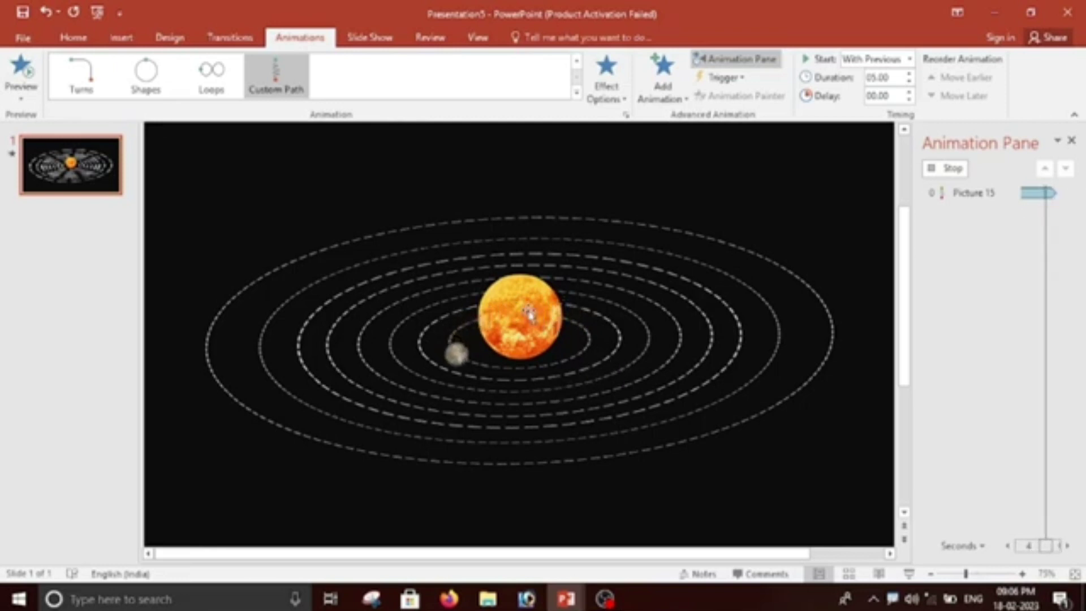
click(551, 303)
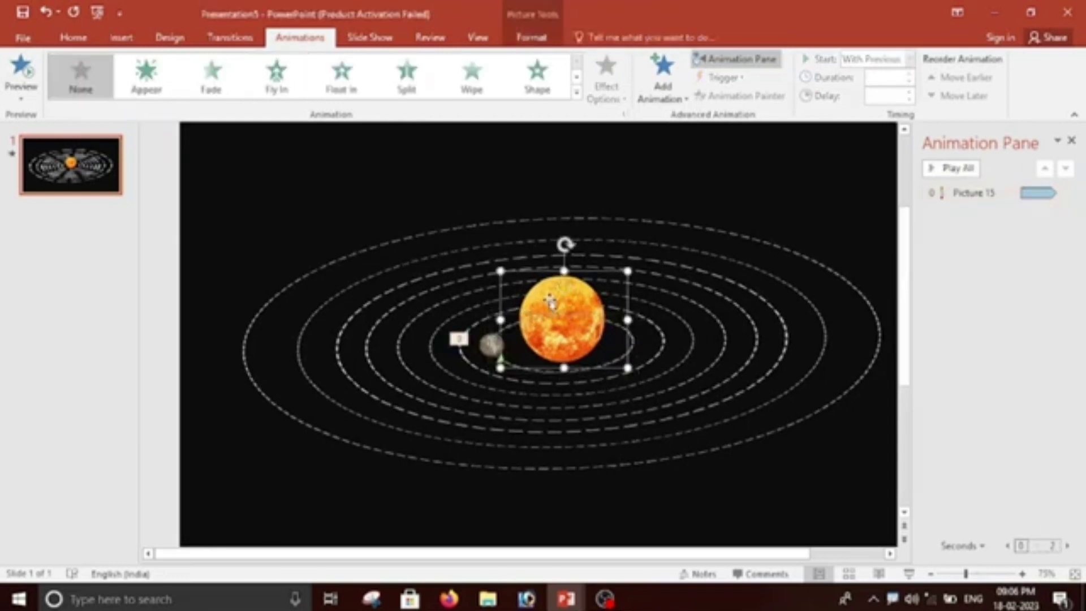
click(531, 37)
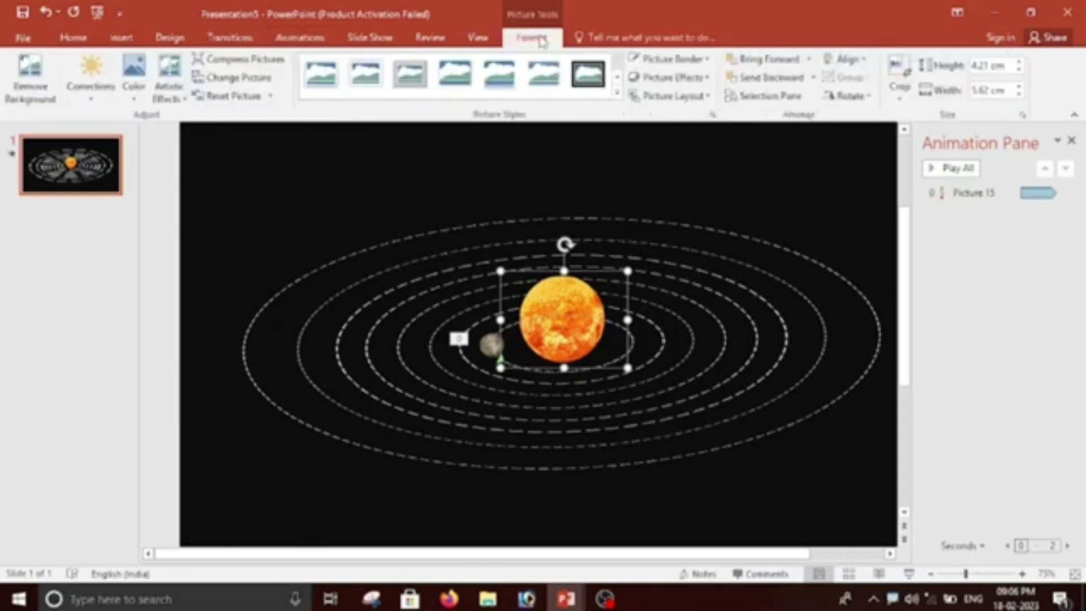
click(779, 66)
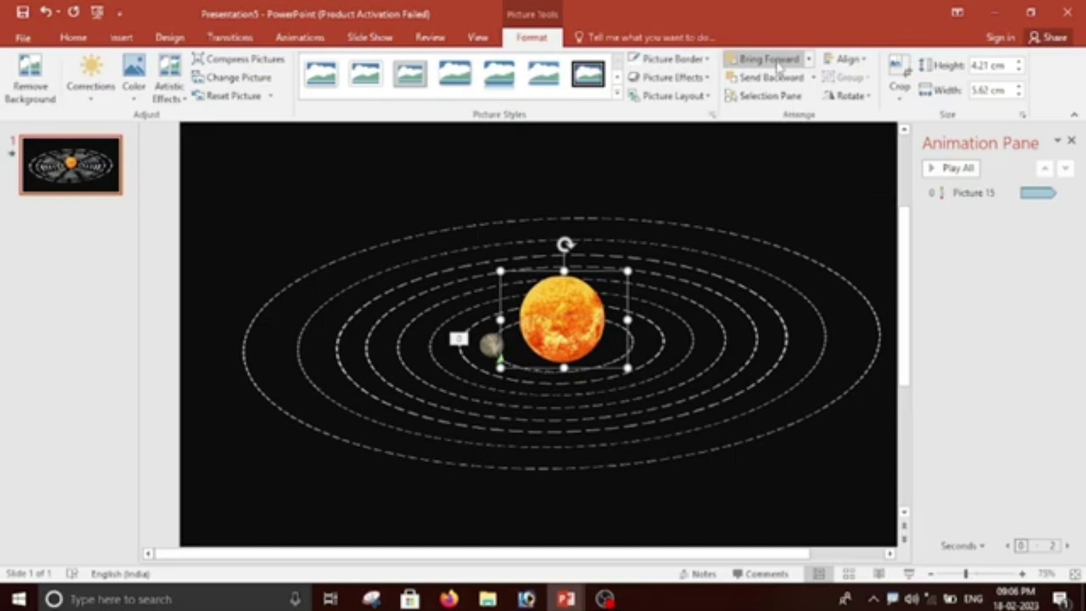
click(953, 172)
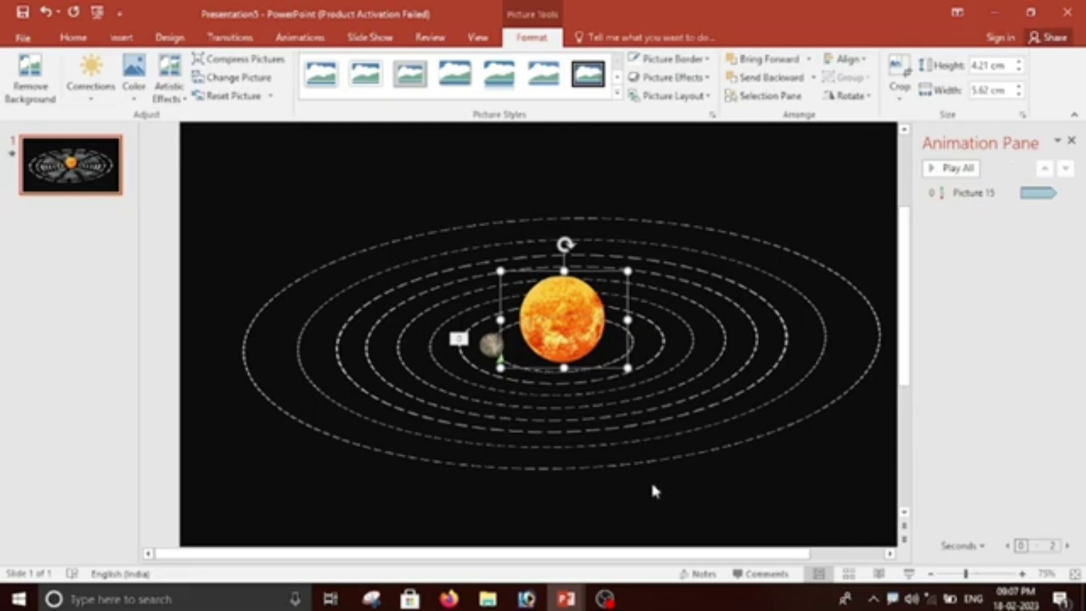
ctrl+scroll(650, 481, up, 2)
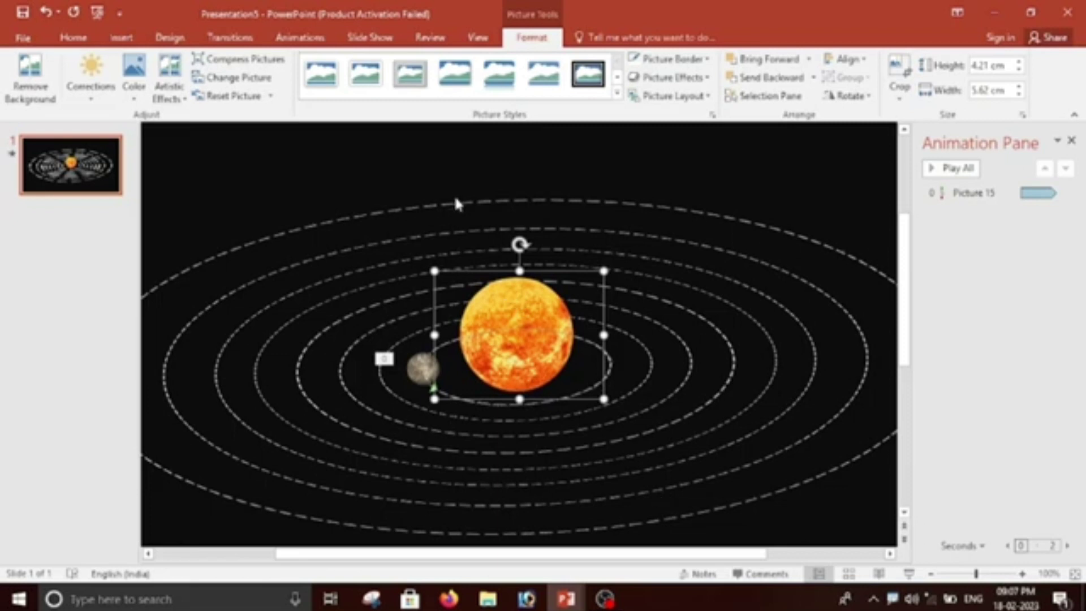
Insert the Venus image file onto the solar system slide.
click(121, 38)
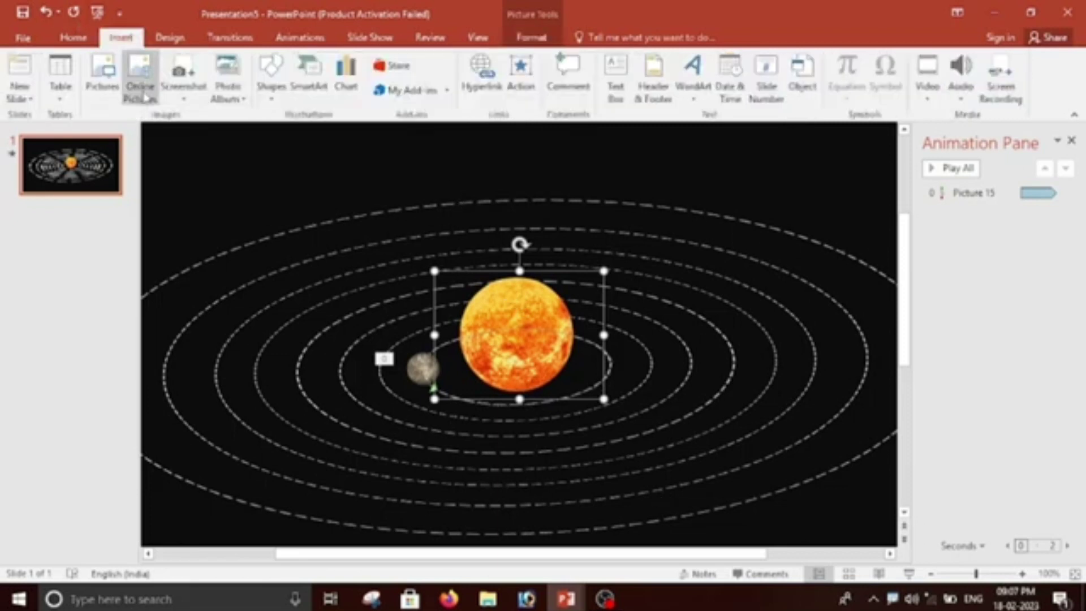
click(103, 79)
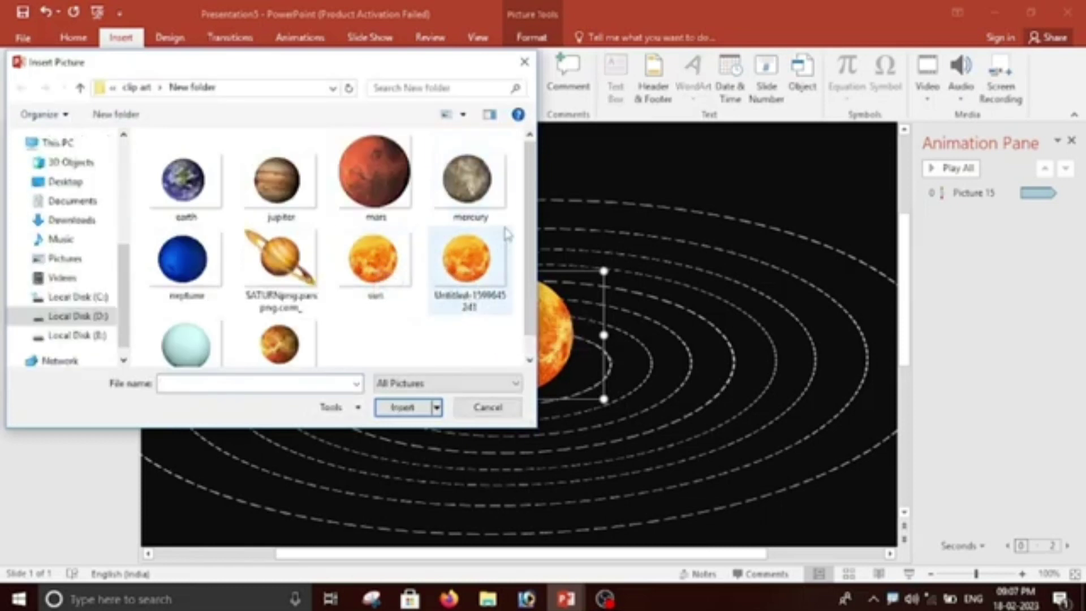
scroll(524, 237, down, 2)
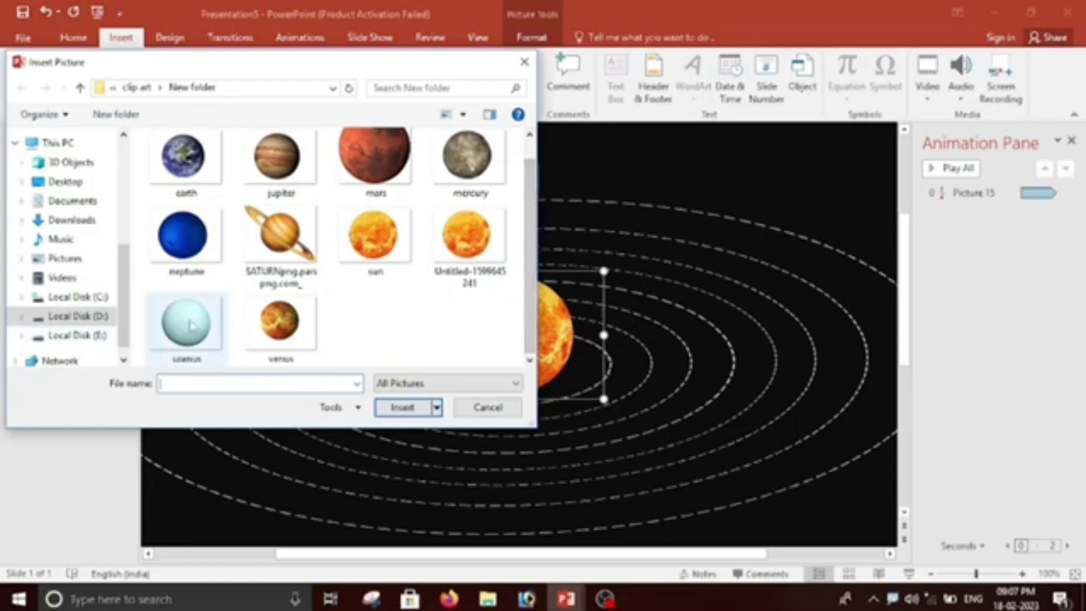
click(277, 338)
click(408, 407)
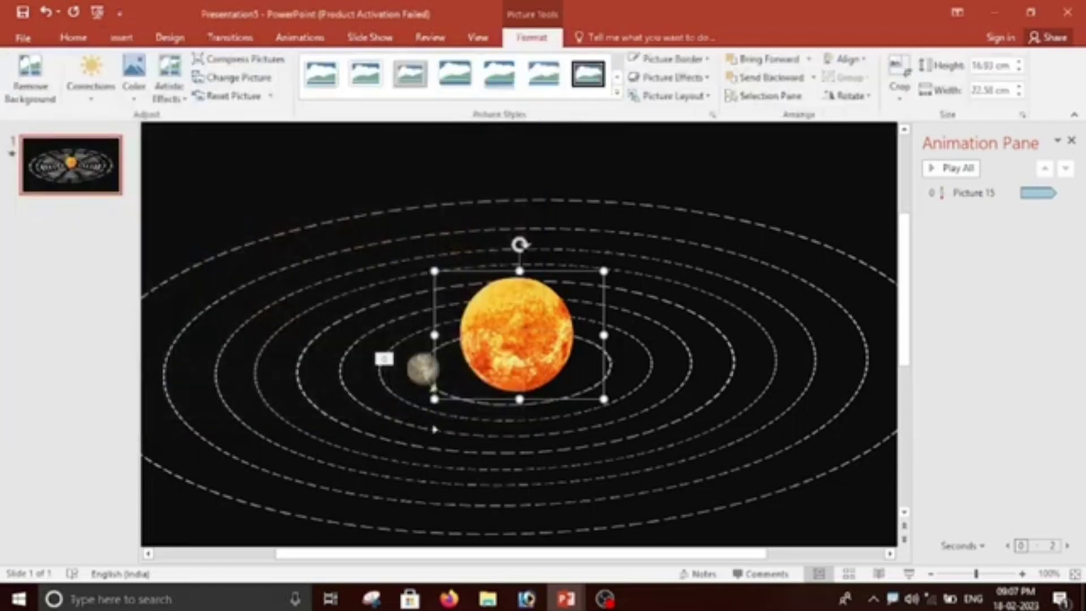
ctrl+scroll(713, 422, down, 2)
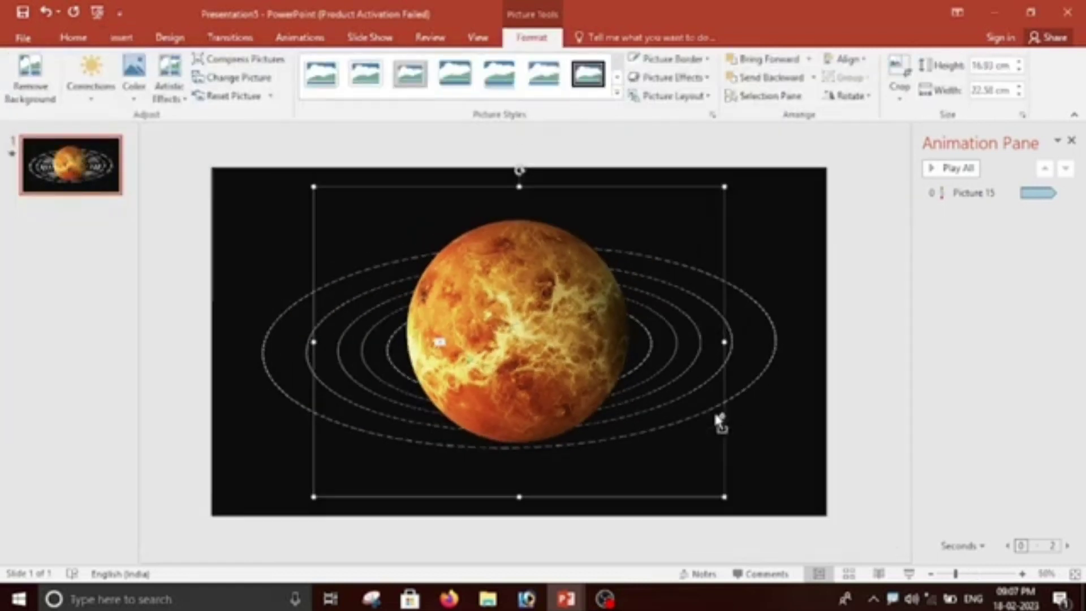
ctrl+scroll(717, 422, down, 3)
Shrink the Venus picture and drag it up toward Mercury.
mouse_move(408, 259)
mouse_down()
mouse_move(559, 421)
mouse_move(591, 416)
mouse_up()
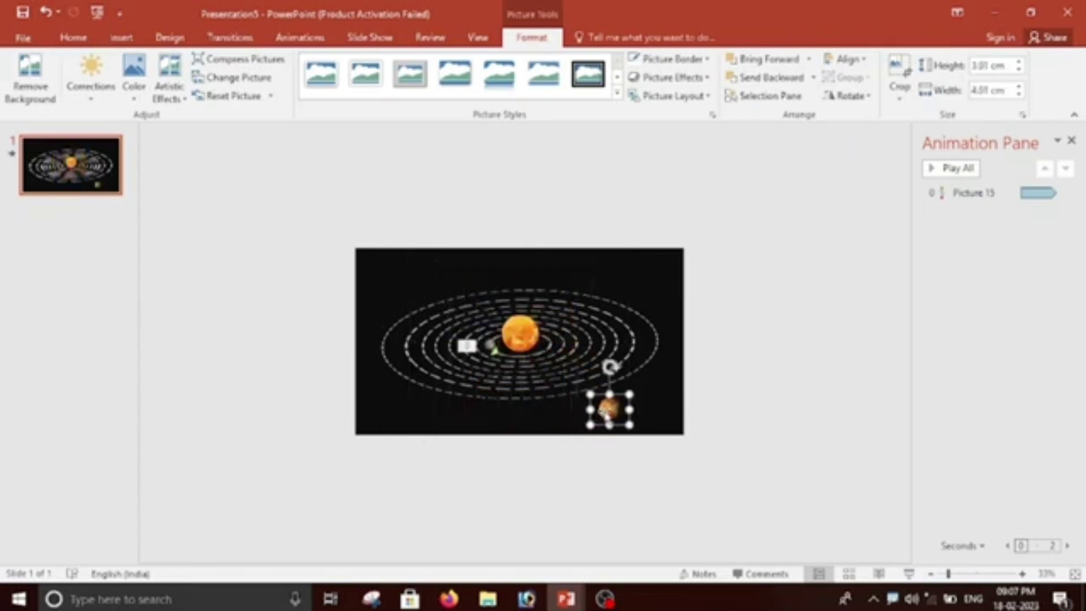
ctrl+scroll(646, 413, up, 3)
ctrl+scroll(646, 425, up, 4)
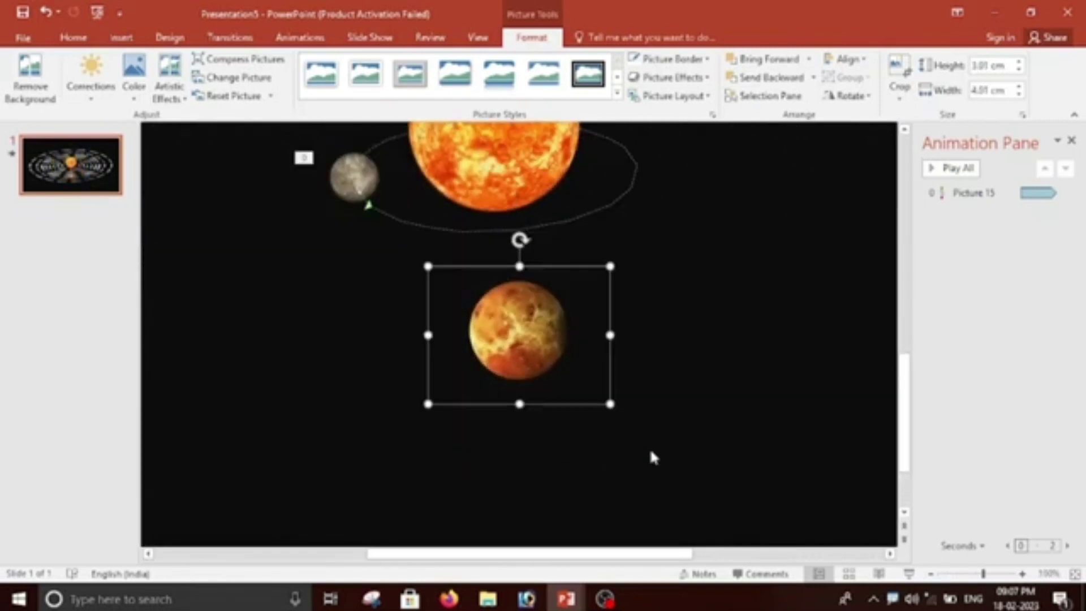
ctrl+scroll(649, 446, up, 4)
ctrl+scroll(639, 453, down, 2)
ctrl+scroll(679, 475, down, 3)
ctrl+scroll(688, 483, down, 2)
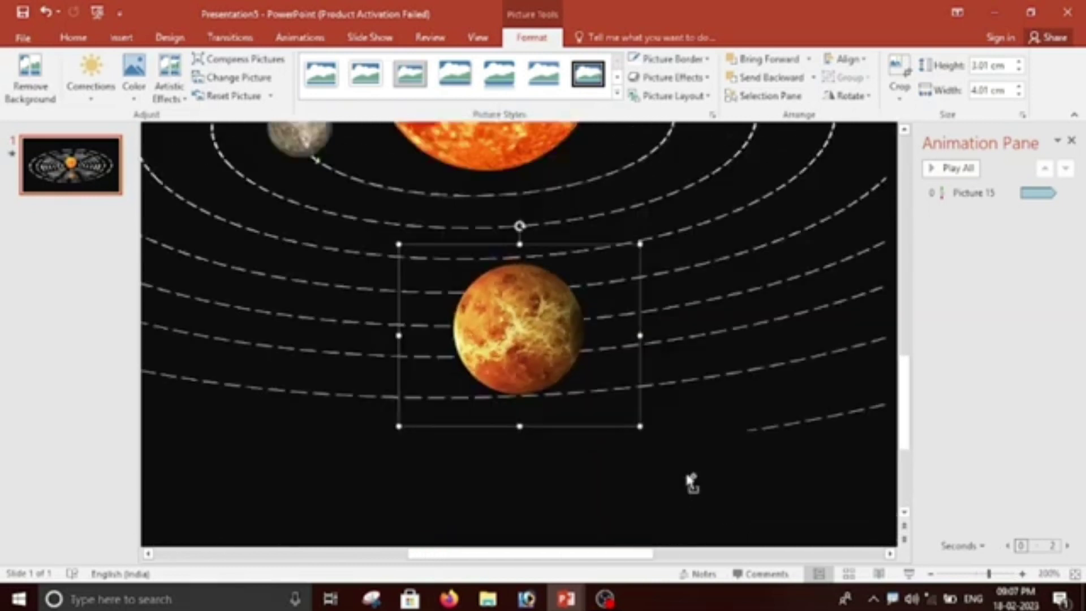
ctrl+scroll(686, 475, down, 2)
drag(504, 340, 297, 238)
scroll(500, 456, up, 3)
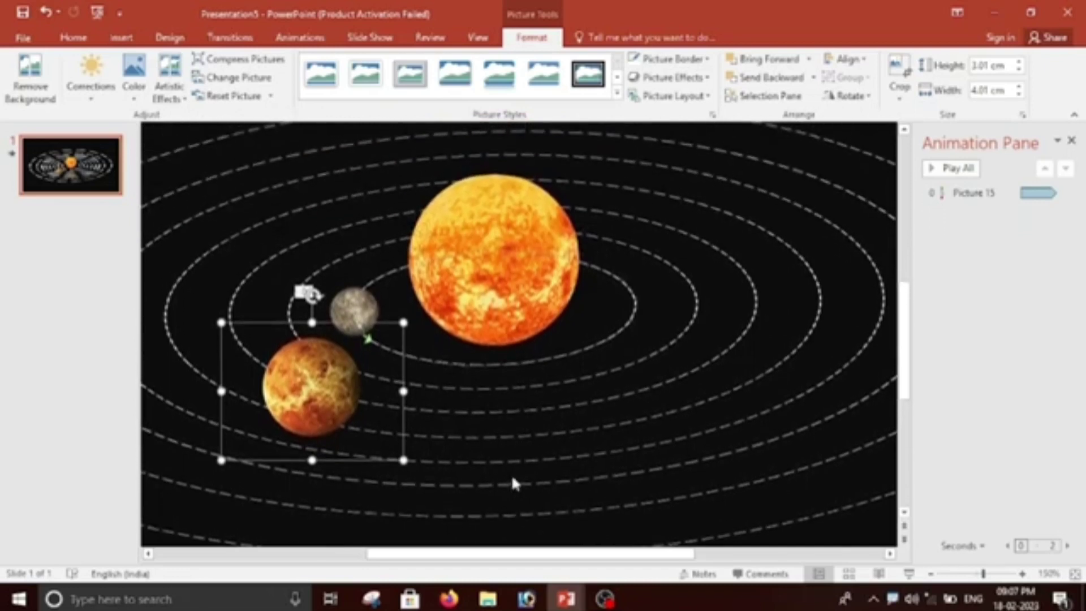
mouse_move(320, 483)
mouse_down()
mouse_move(310, 343)
mouse_move(306, 370)
mouse_up()
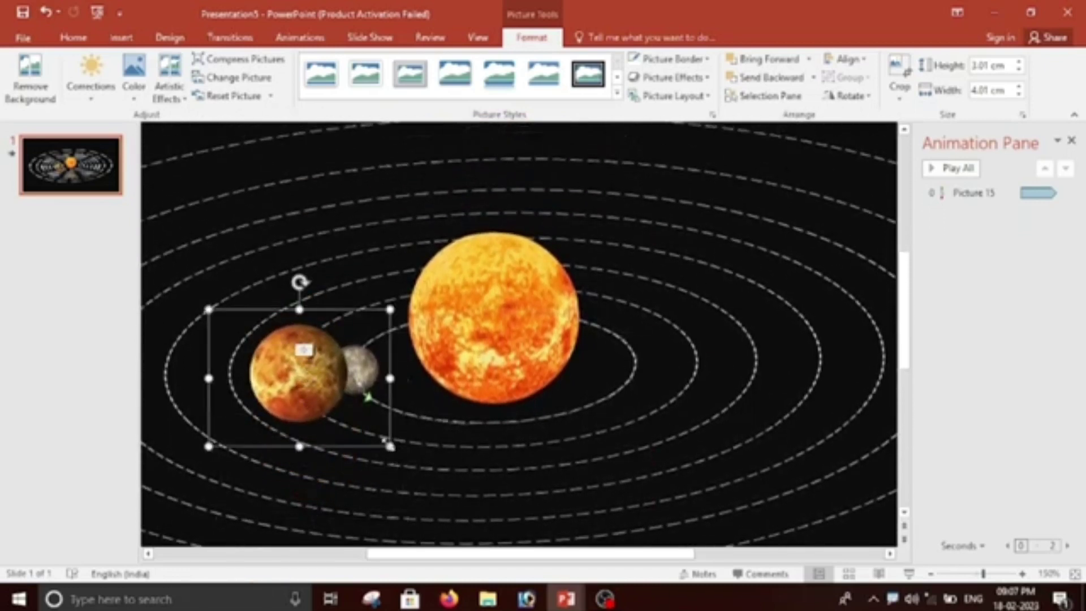
Shrink Venus to 1.42 × 1.89 cm and set it on the second orbit below Mercury.
mouse_move(388, 444)
mouse_down()
mouse_move(332, 388)
mouse_move(291, 371)
mouse_up()
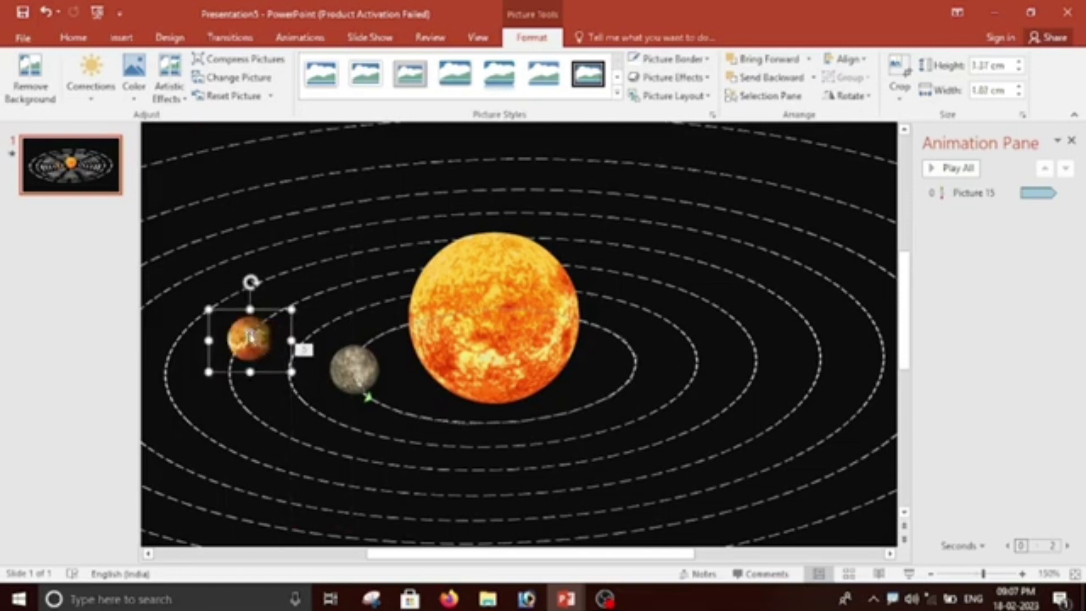
drag(250, 338, 299, 388)
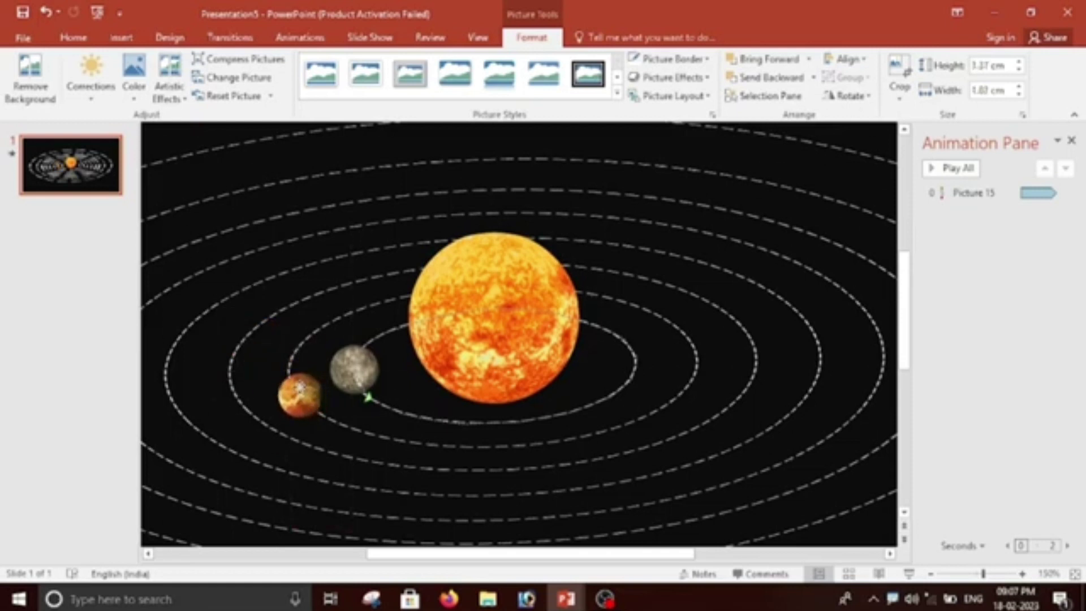
drag(300, 388, 346, 418)
click(388, 454)
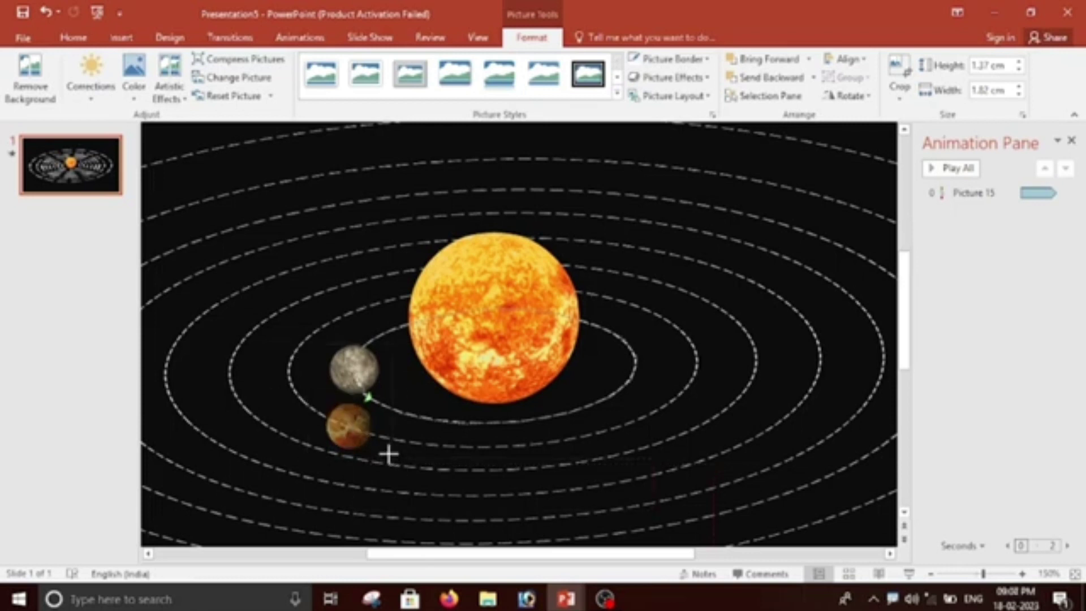
click(389, 457)
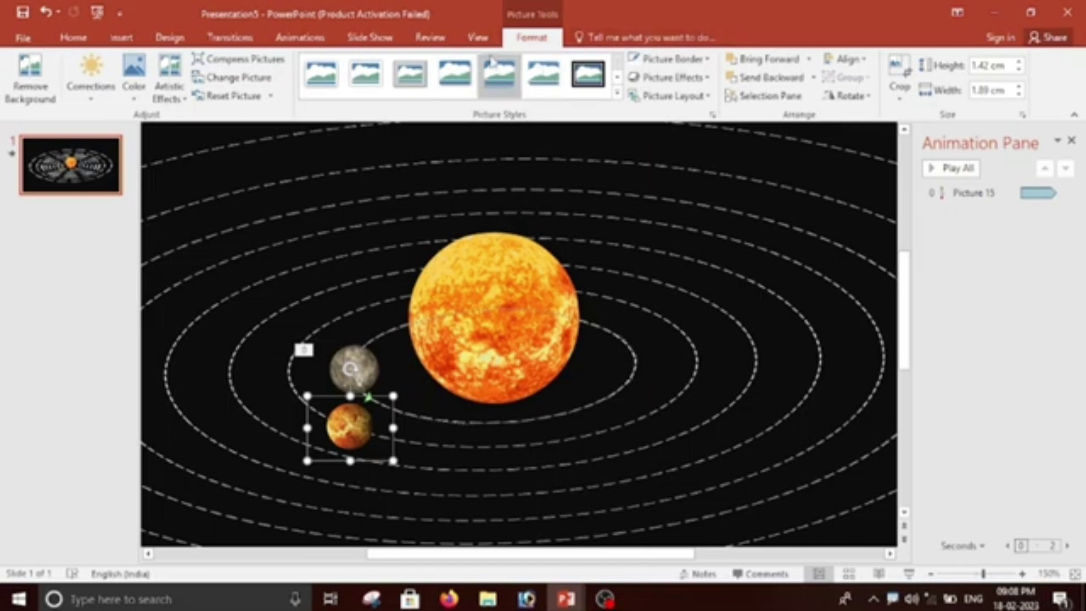
Add a Custom Path motion animation to Venus, traced around the second orbit.
click(311, 37)
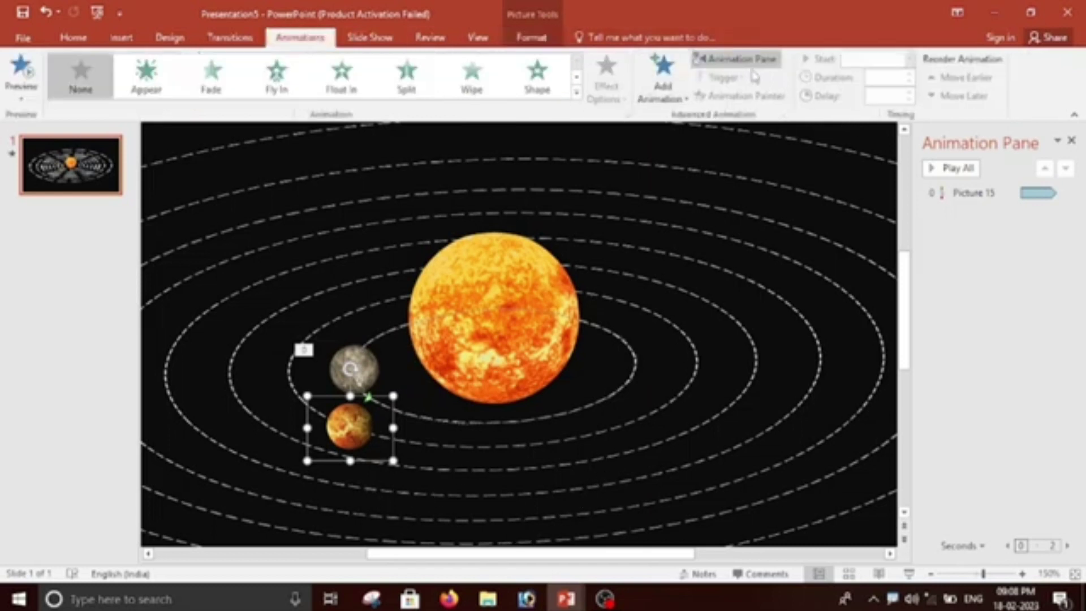
click(663, 76)
scroll(811, 266, down, 5)
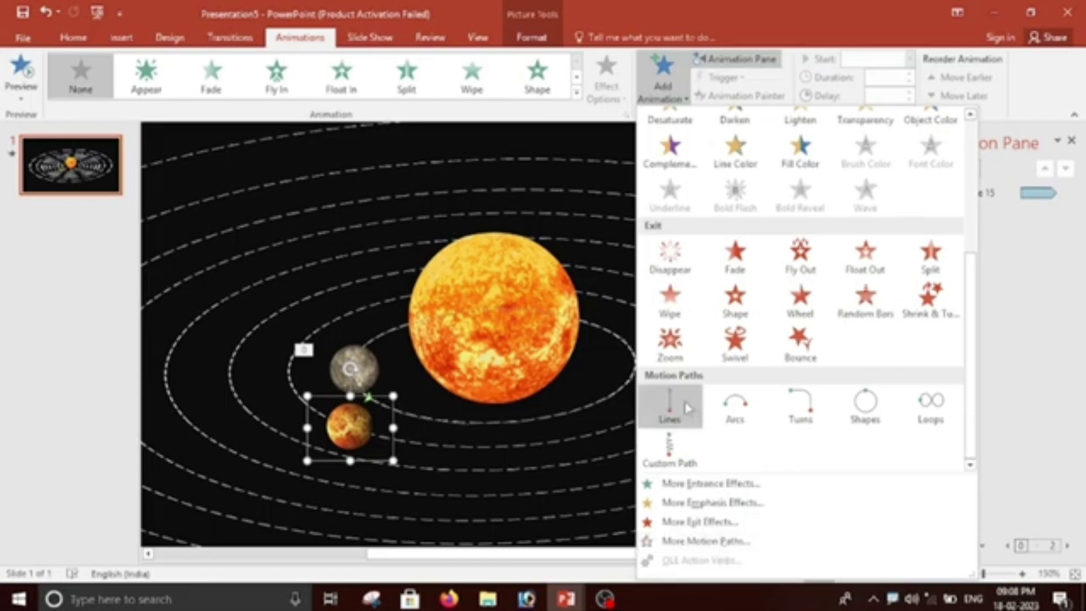
click(666, 460)
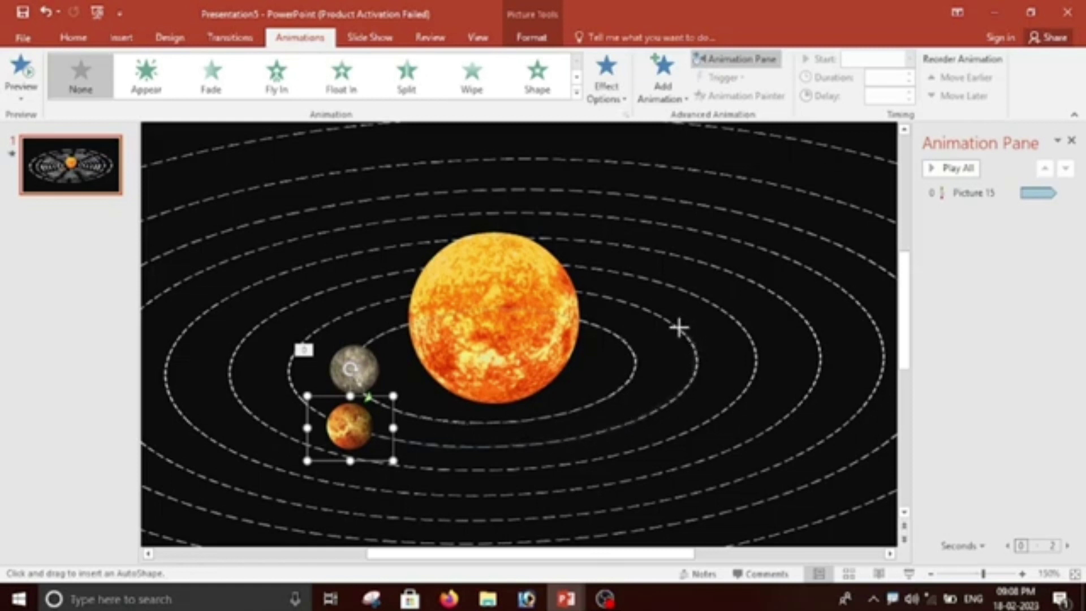
drag(676, 322, 573, 288)
mouse_move(402, 296)
mouse_down()
mouse_move(320, 324)
mouse_move(292, 367)
mouse_move(297, 397)
mouse_move(362, 430)
mouse_up()
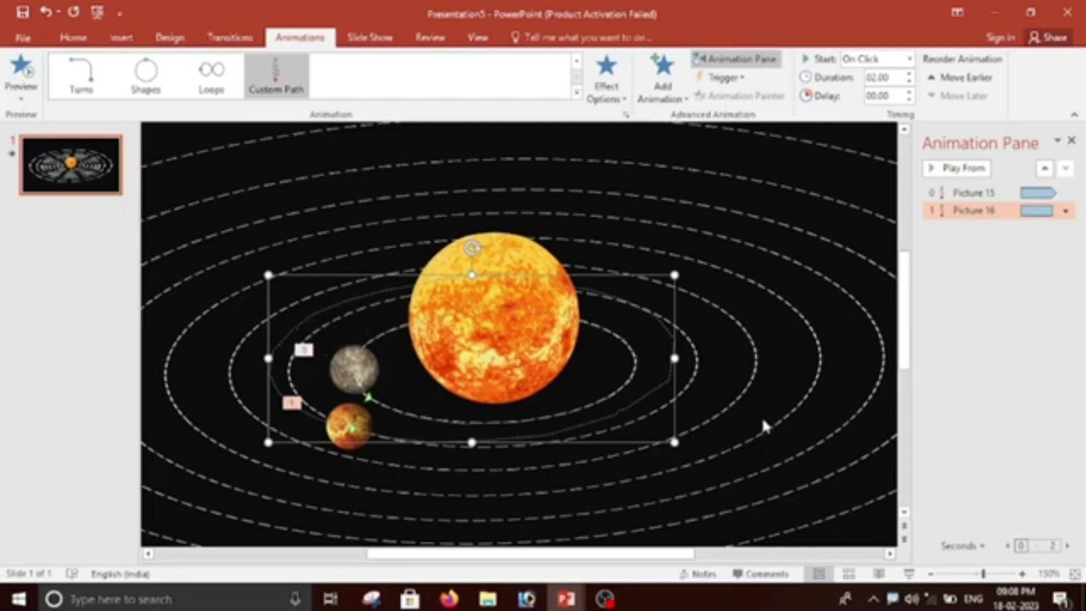
Nudge Venus's motion path right and down onto its orbit, then preview the animations.
key(Right)
key(Right)
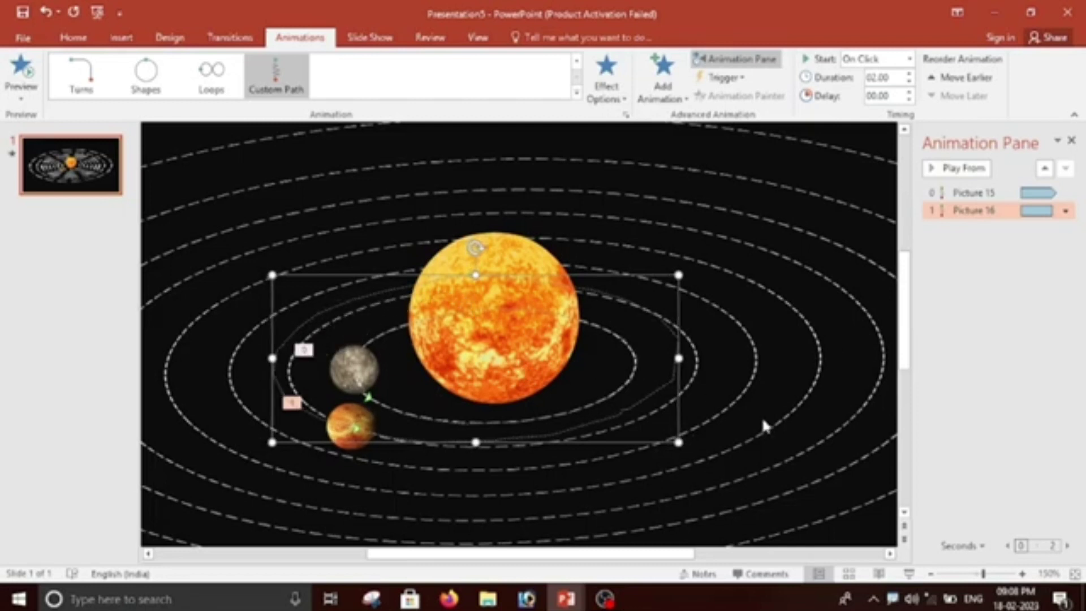
key(Right)
key(Right)
key(Right)
key(Right)
key(Right)
key(Right)
key(Right)
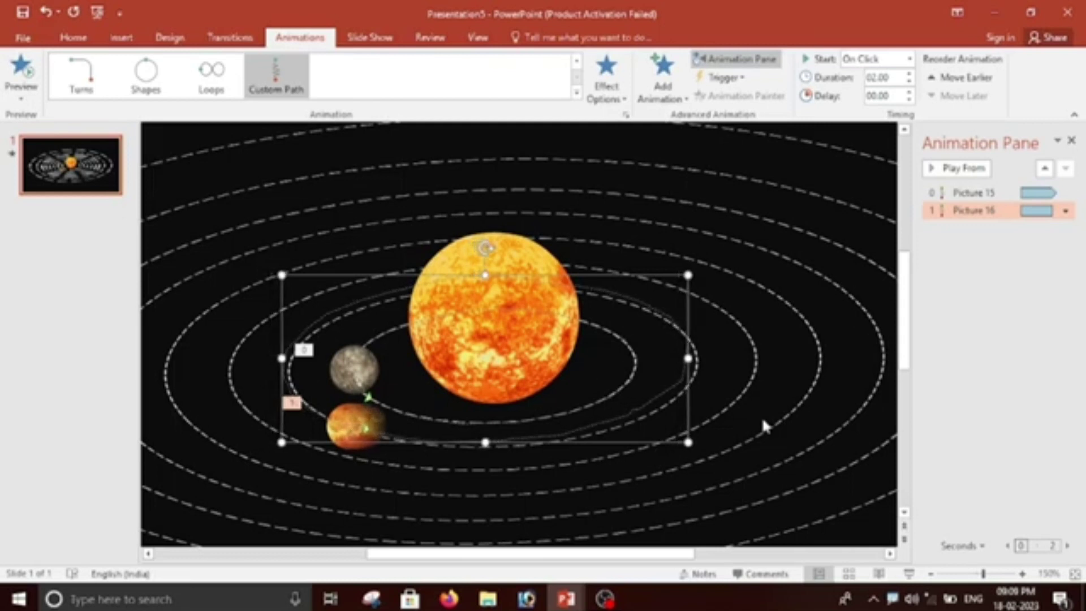
key(Right)
key(Right)
key(Right)
key(Down)
key(Down)
key(Down)
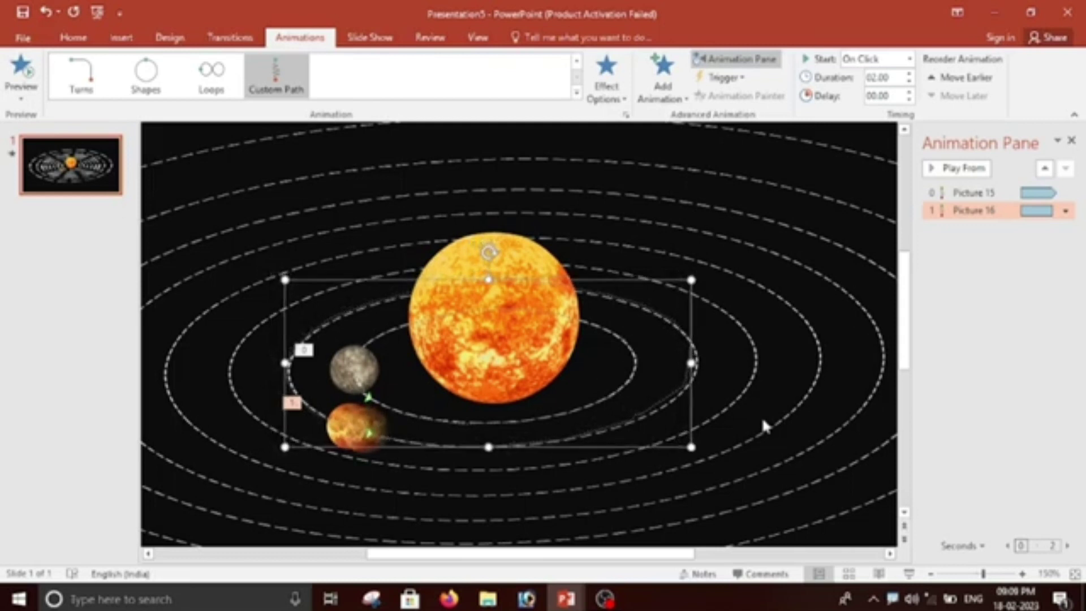
key(Right)
key(Right)
key(Right)
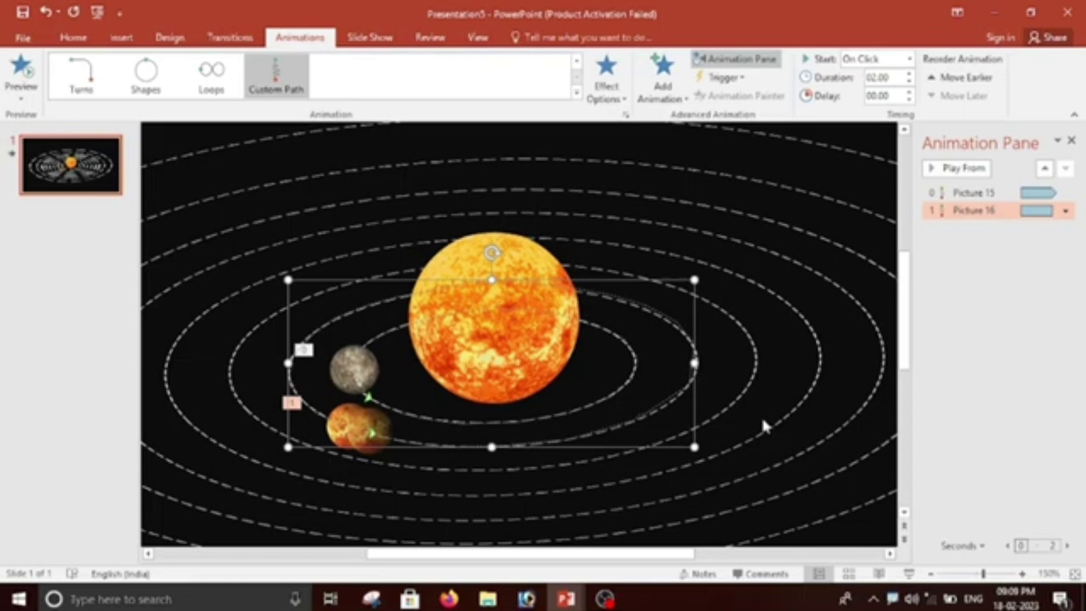
key(Right)
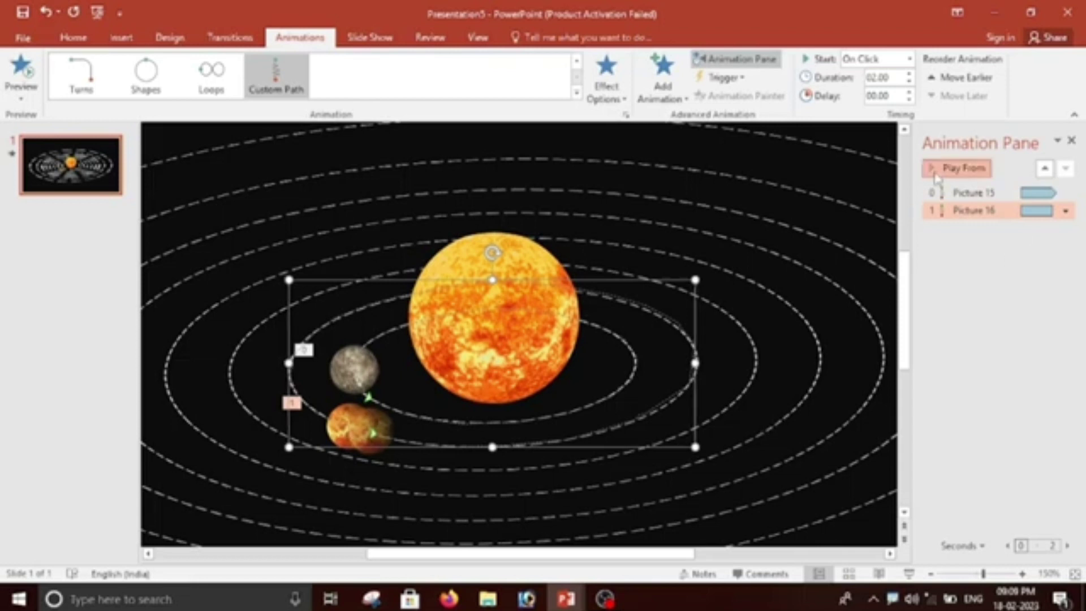
click(936, 169)
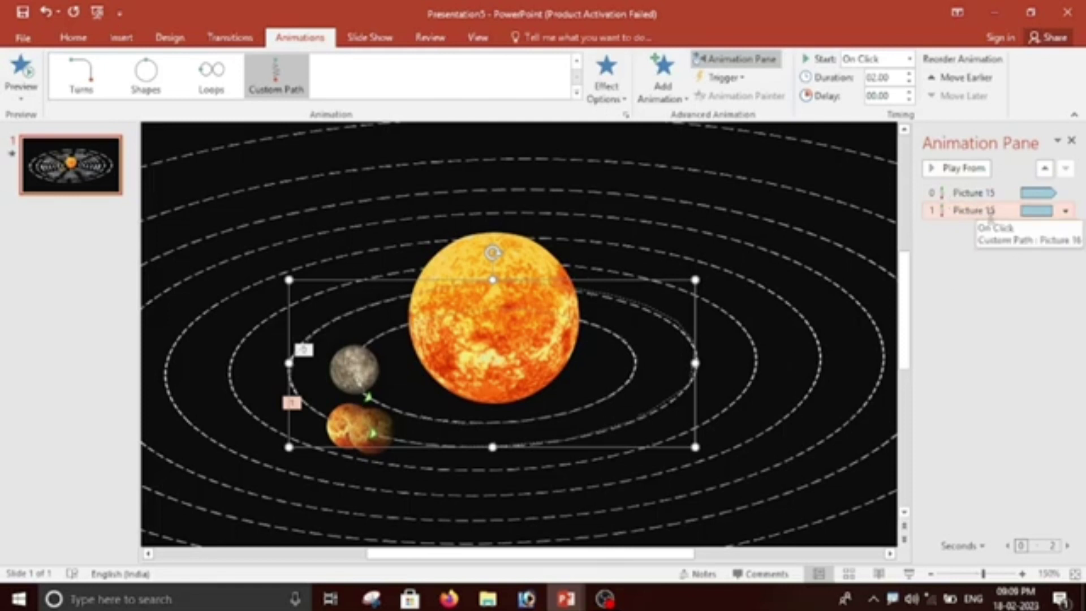
Remove the smooth start from Picture 16's path and make it start With Previous.
right_click(976, 212)
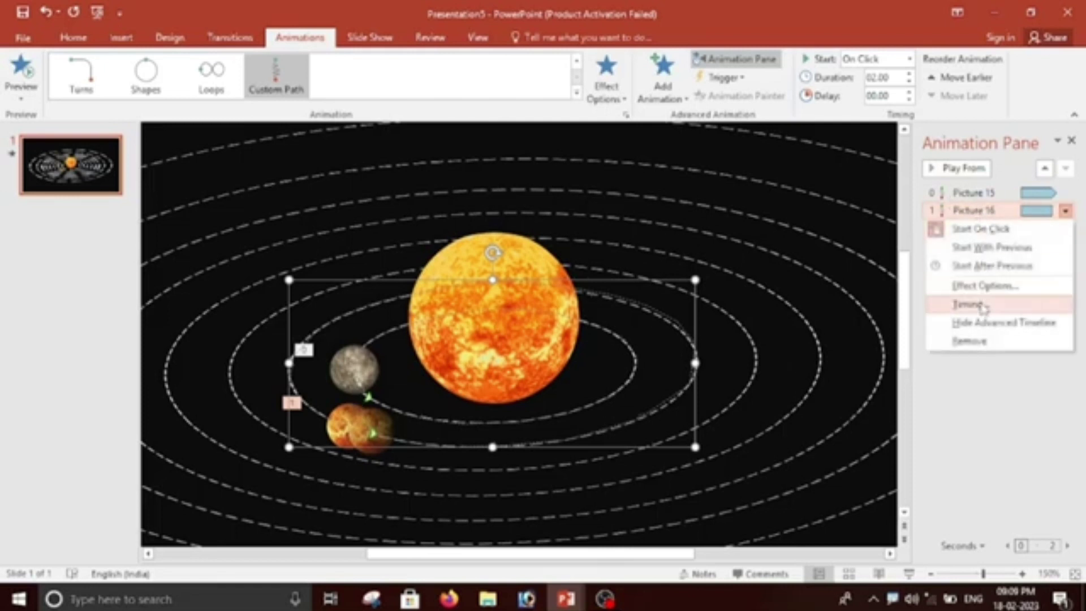
click(983, 287)
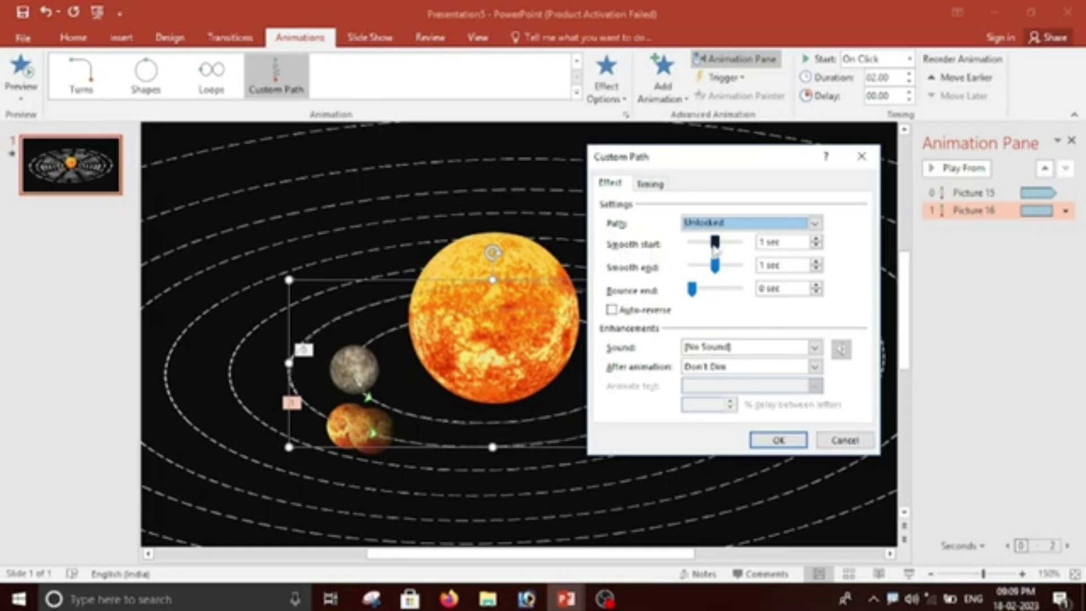
drag(714, 242, 663, 237)
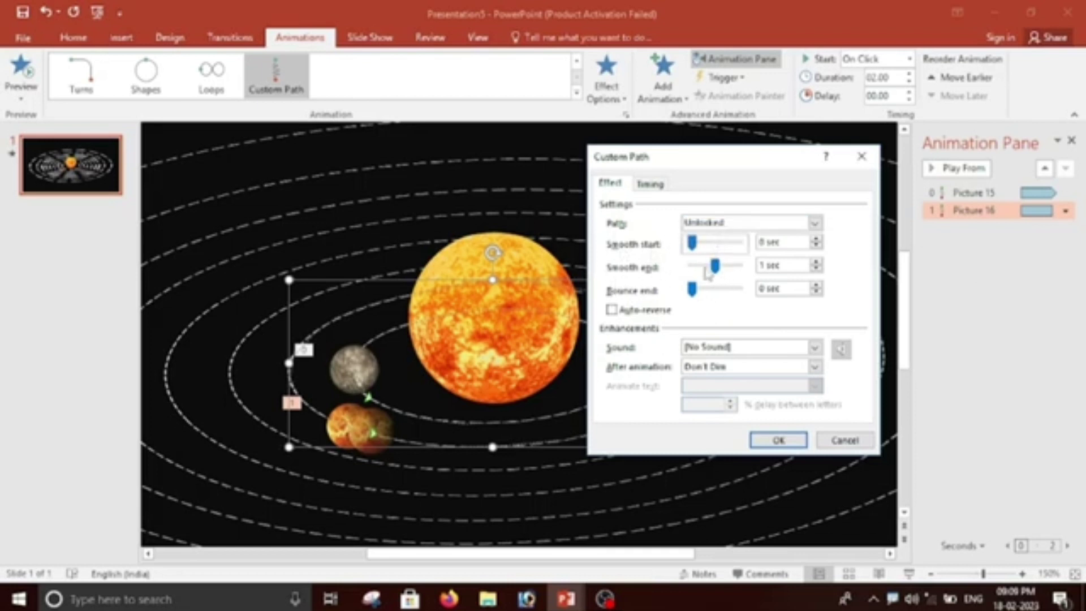
click(644, 185)
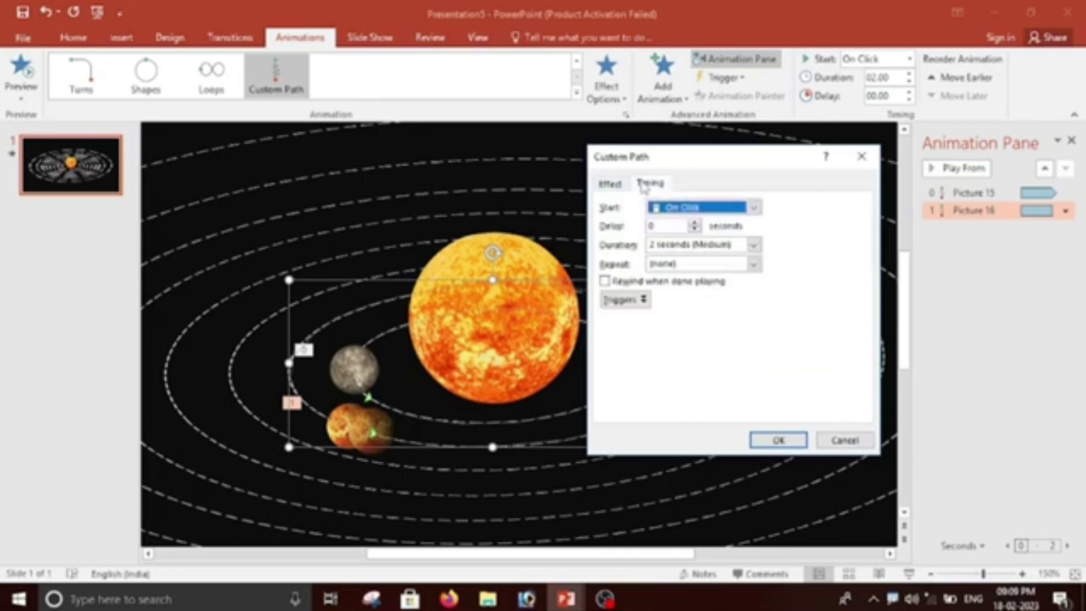
click(753, 208)
click(711, 234)
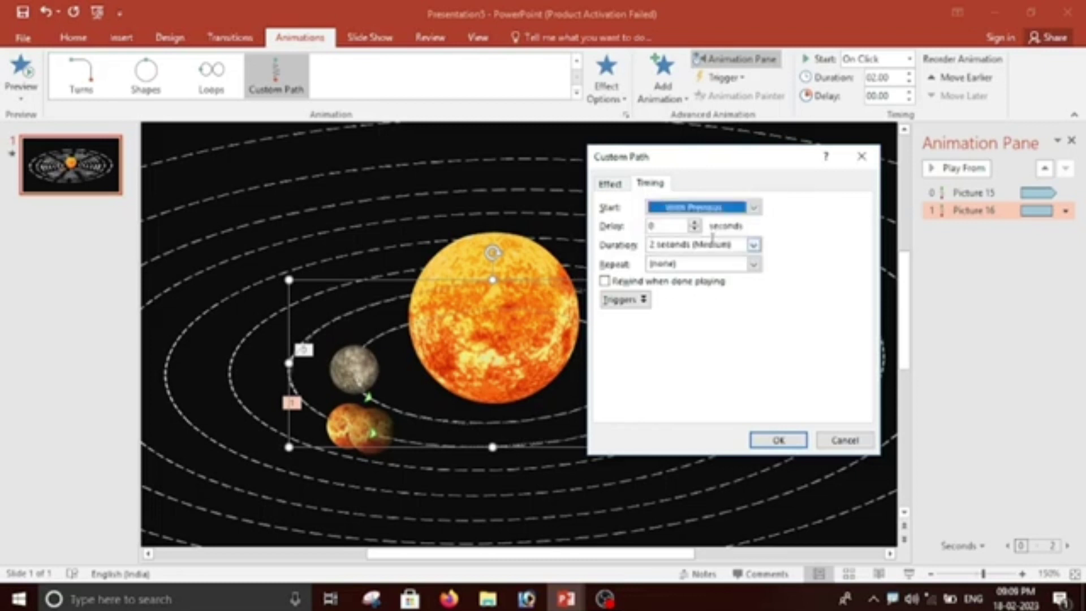
Set Venus's orbit duration to 10 seconds, repeating until end of slide, and apply.
click(753, 245)
key(Up)
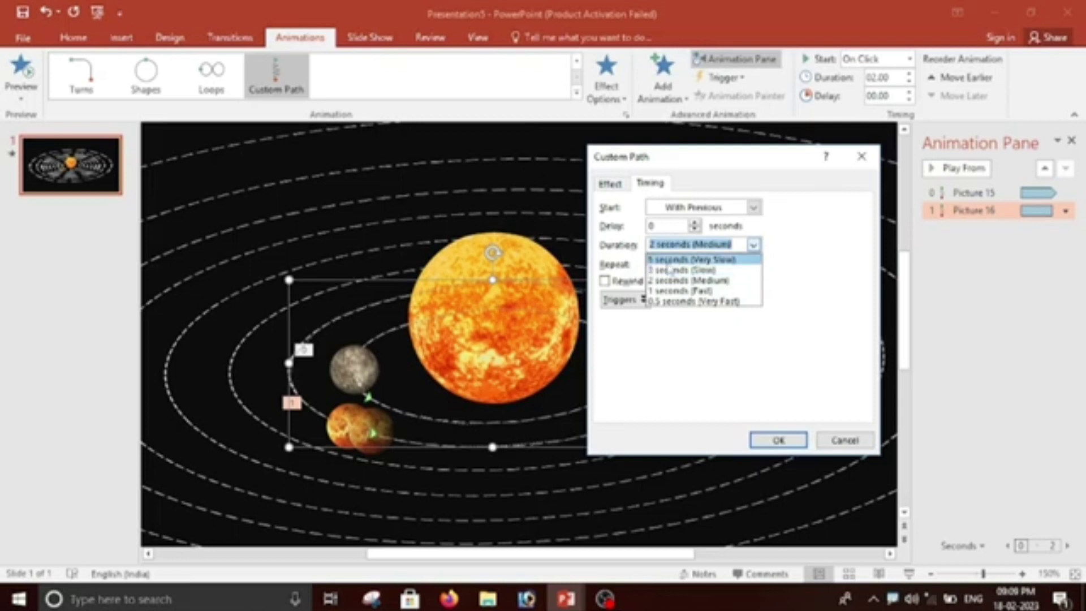
key(Return)
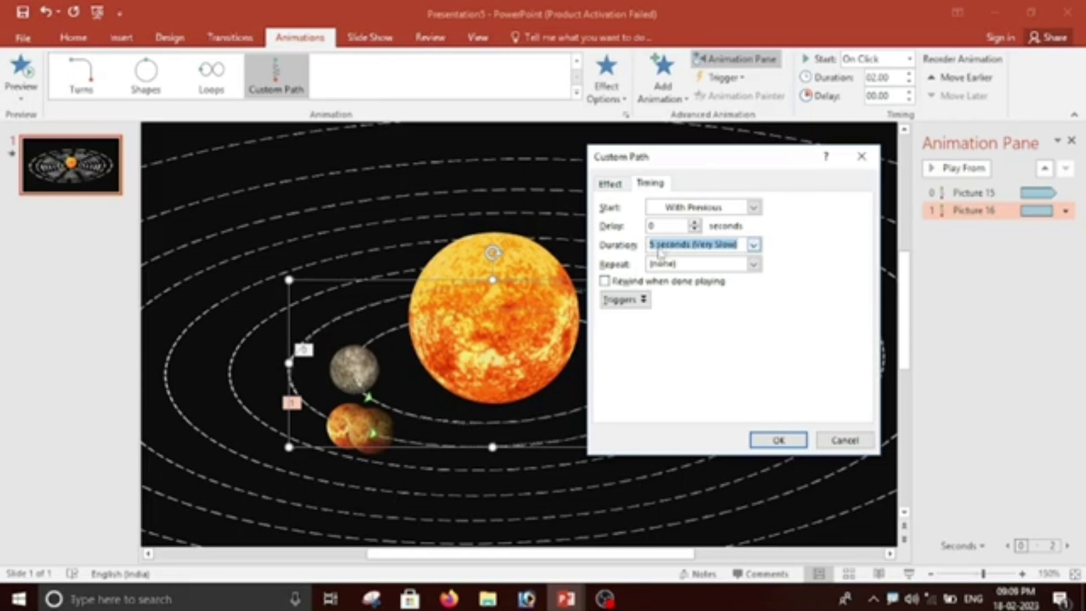
click(652, 245)
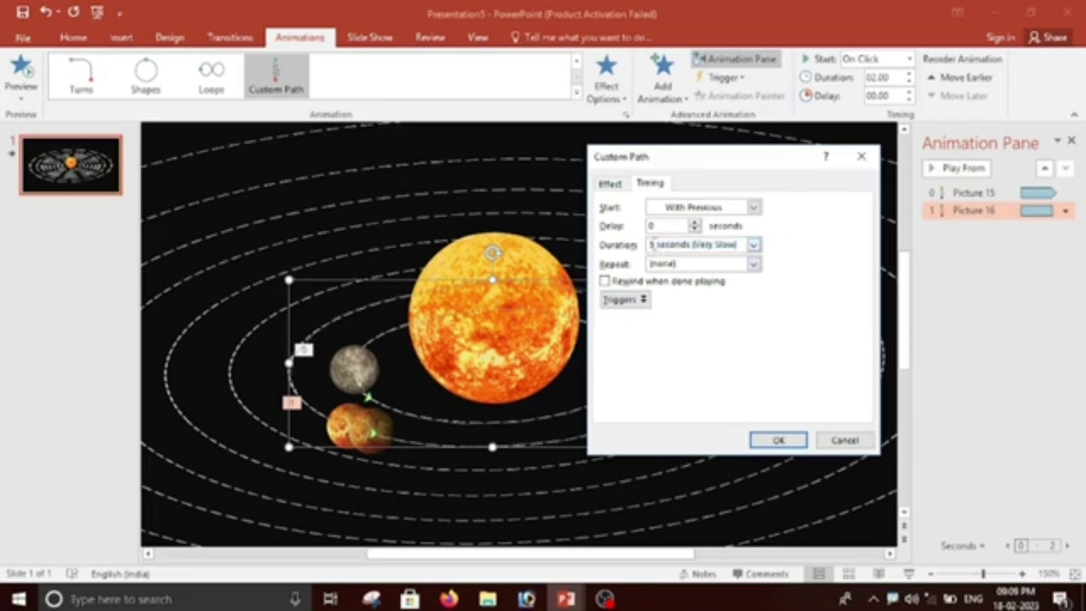
key(BackSpace)
text(10)
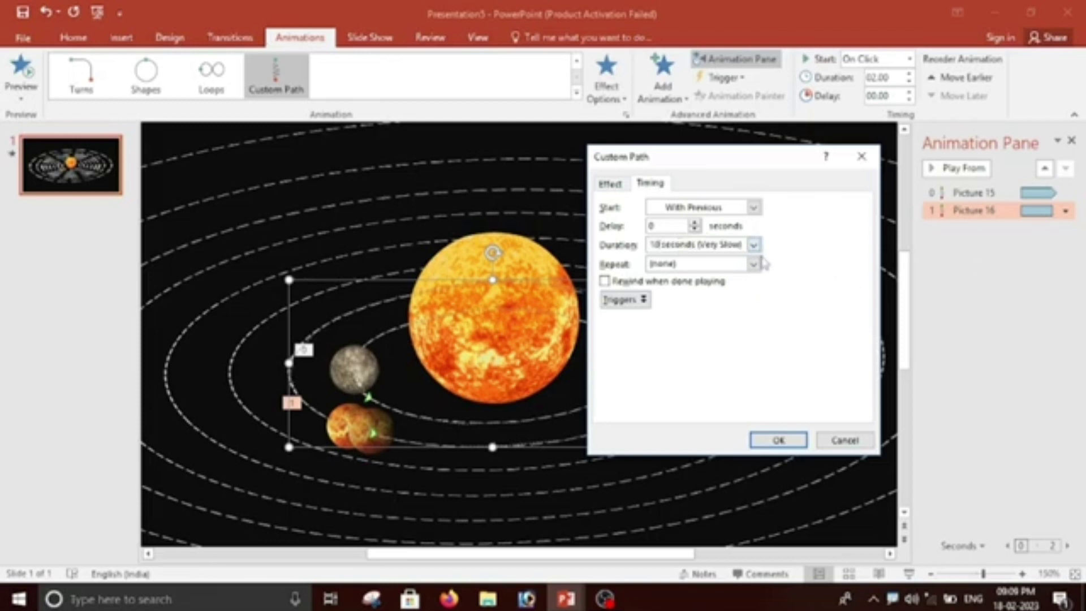
click(753, 264)
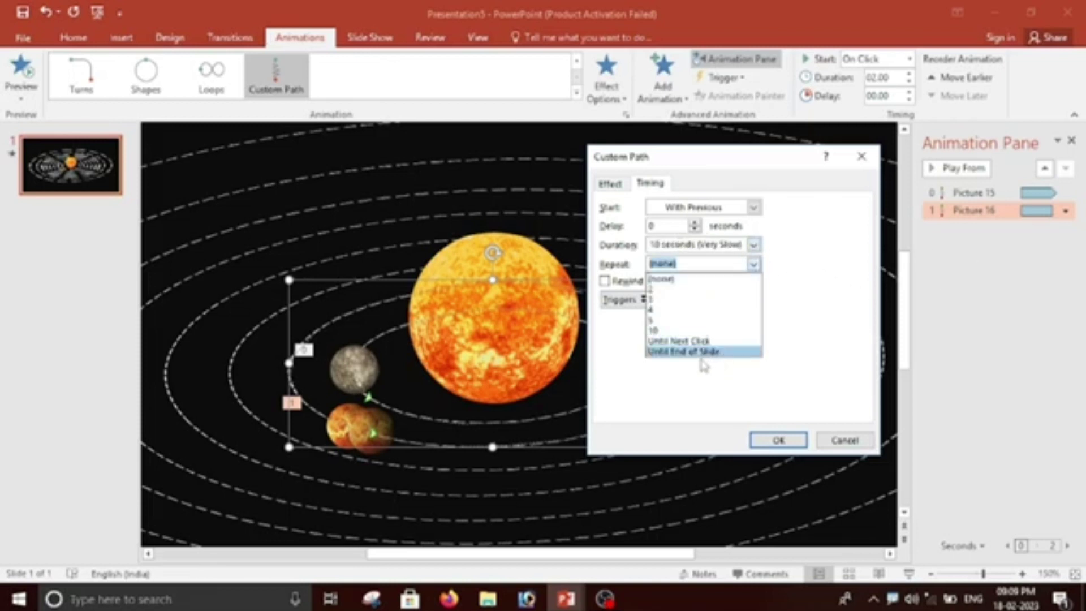
click(682, 356)
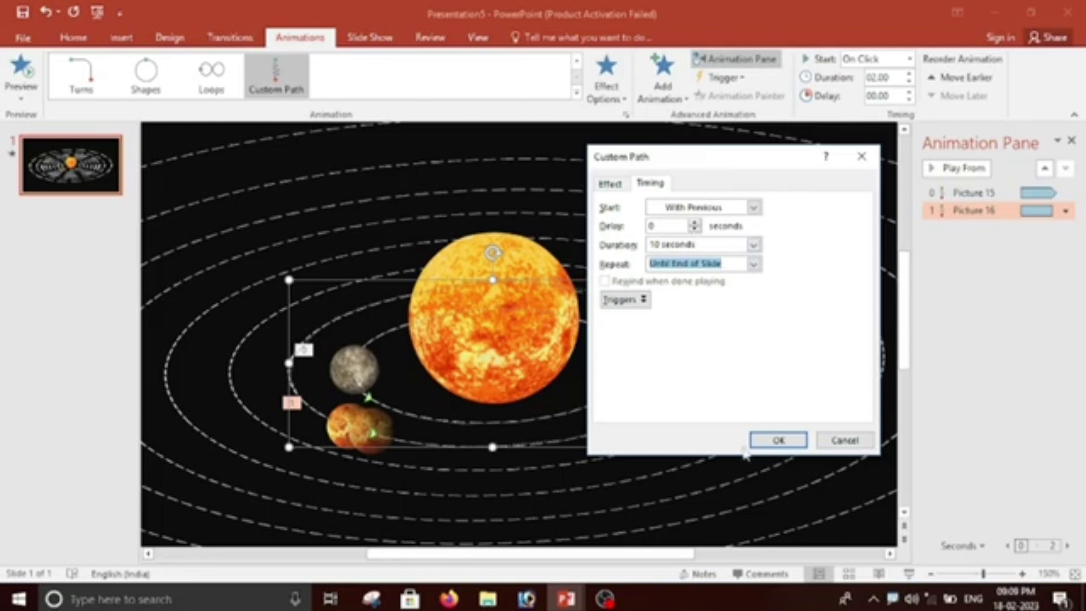
click(778, 441)
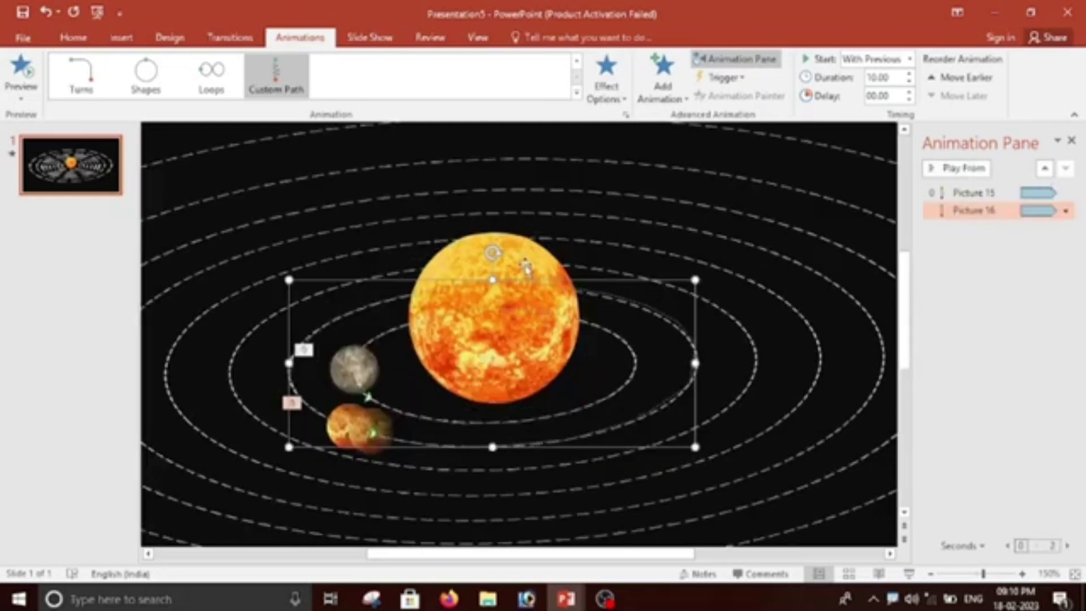
click(526, 265)
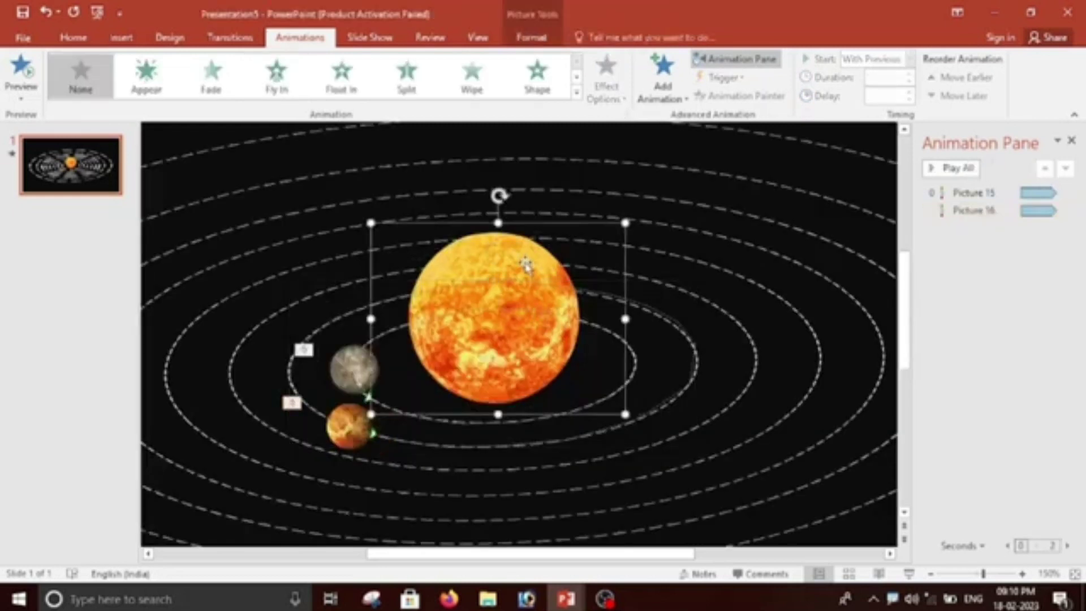
click(530, 38)
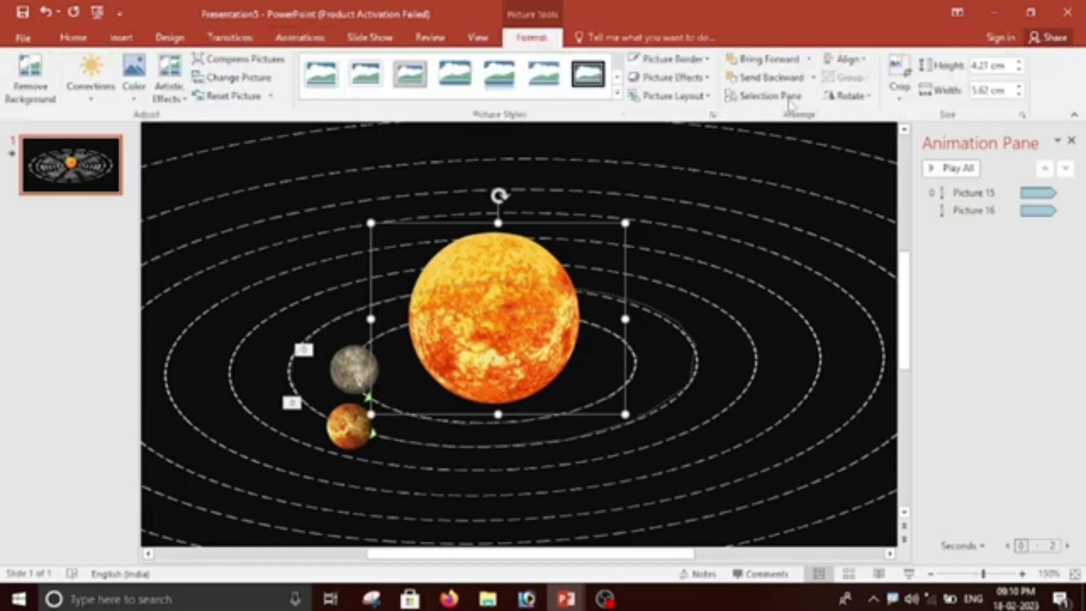
click(956, 169)
scroll(726, 366, down, 1)
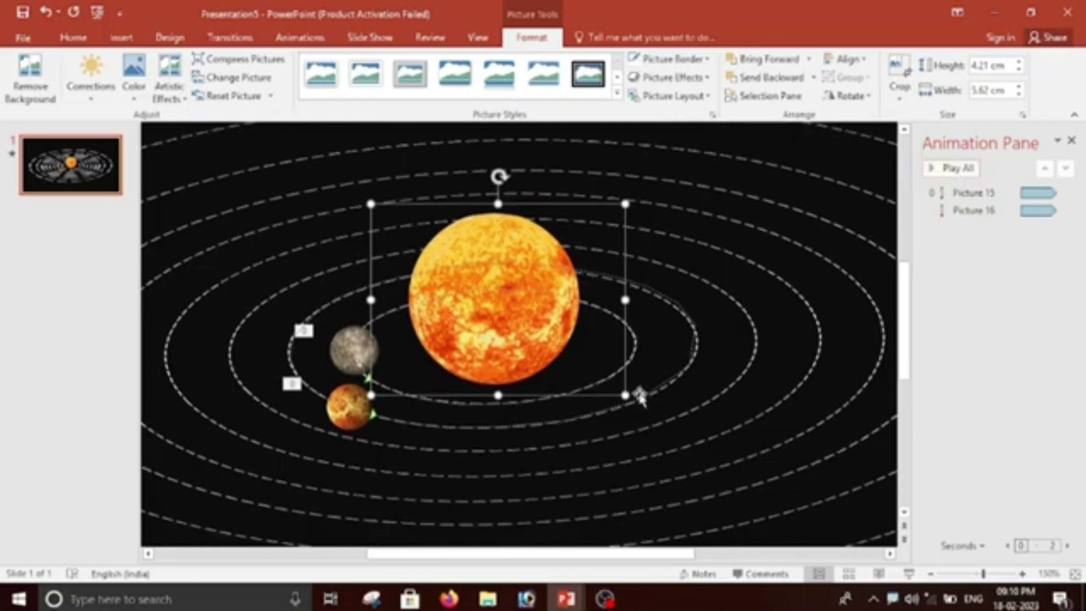
scroll(639, 396, up, 1)
ctrl+scroll(638, 396, down, 2)
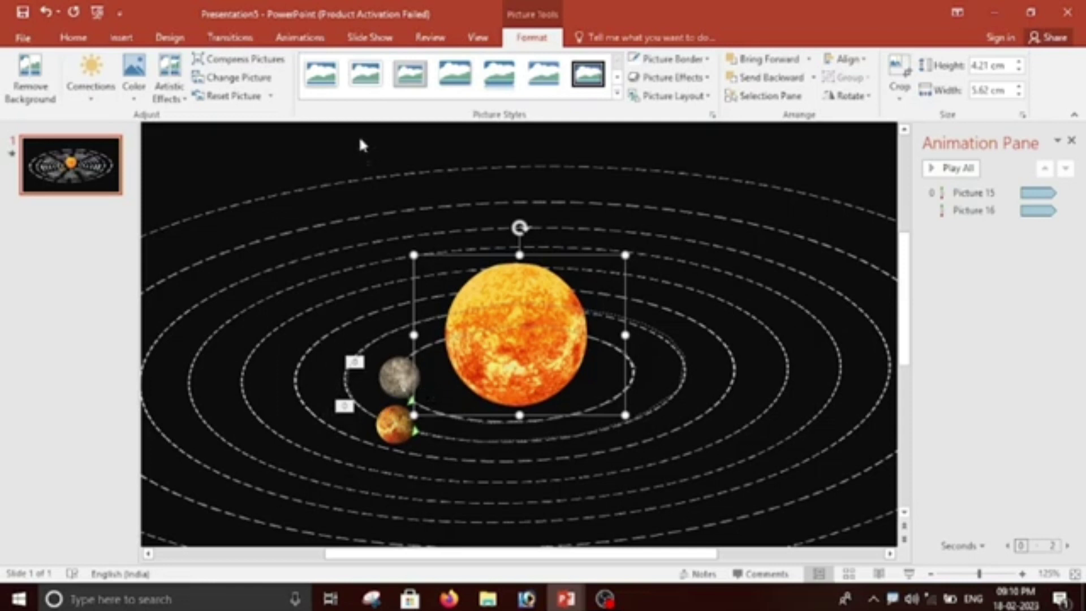
Insert the earth image and shrink it to 1.95 × 1.46 cm beside Mercury.
click(120, 38)
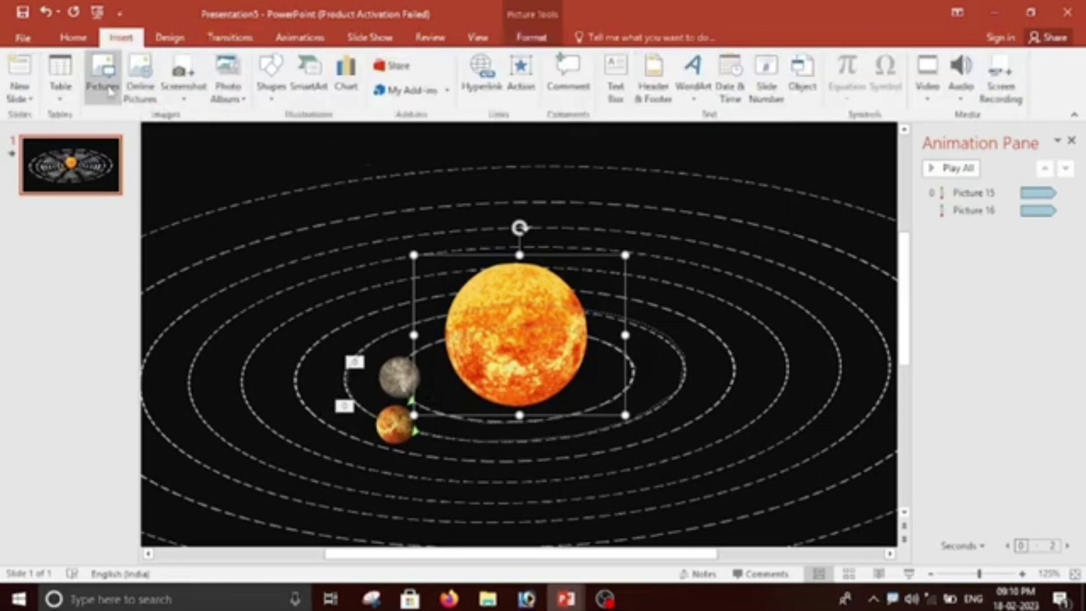
click(110, 91)
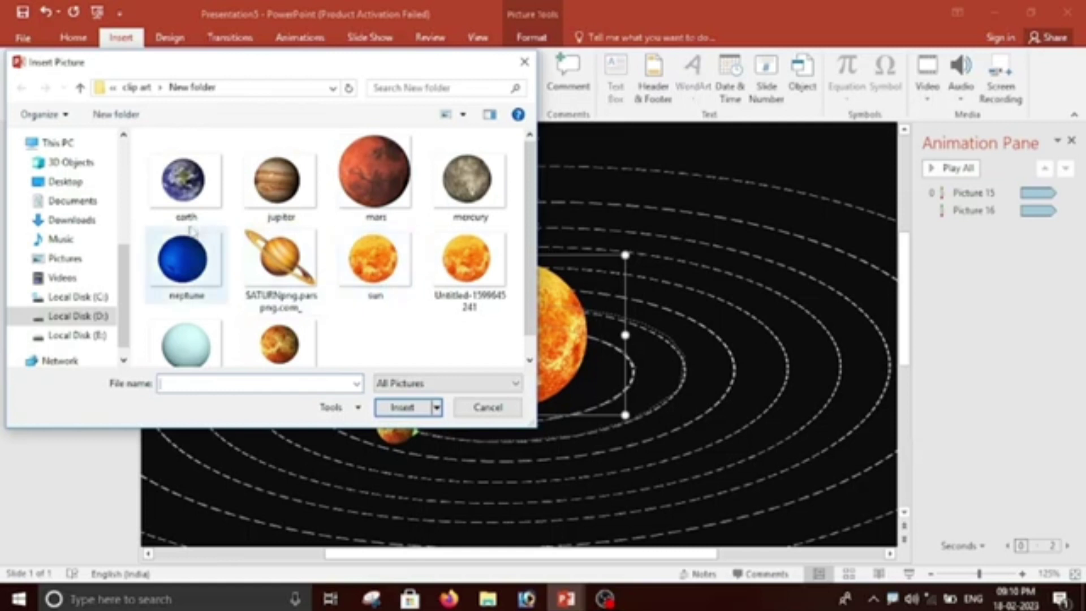
click(184, 223)
click(403, 407)
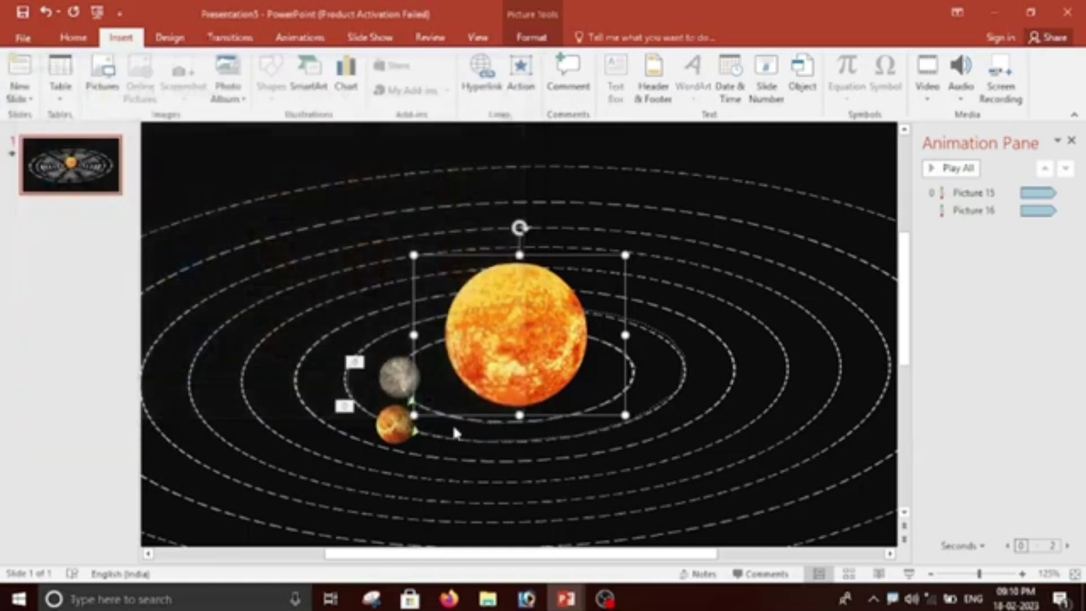
mouse_move(402, 268)
mouse_down()
mouse_move(583, 401)
mouse_move(472, 443)
mouse_move(323, 364)
mouse_move(303, 378)
mouse_up()
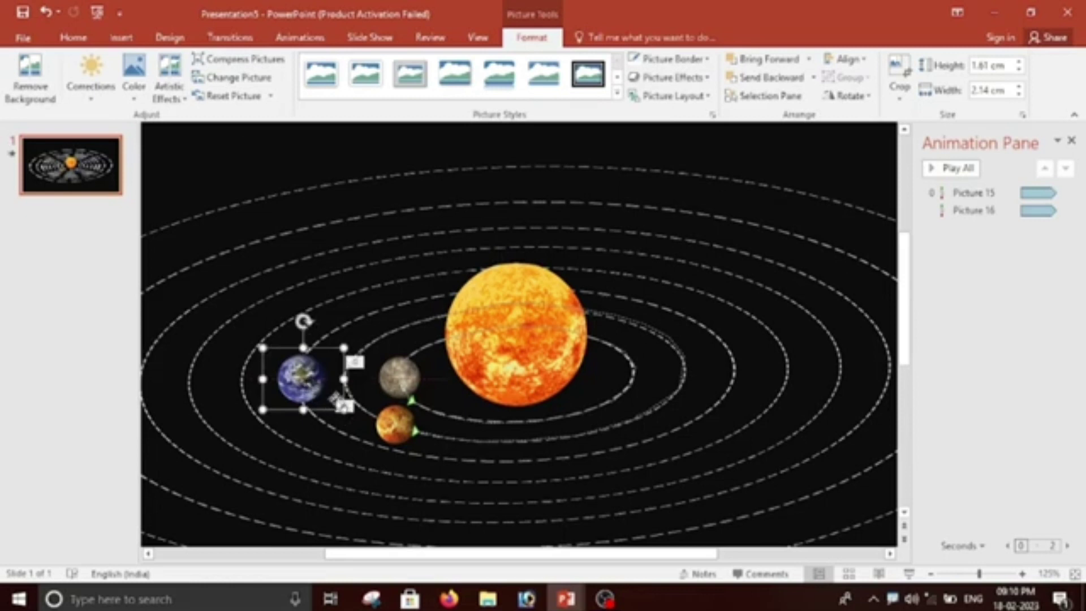
drag(344, 408, 337, 404)
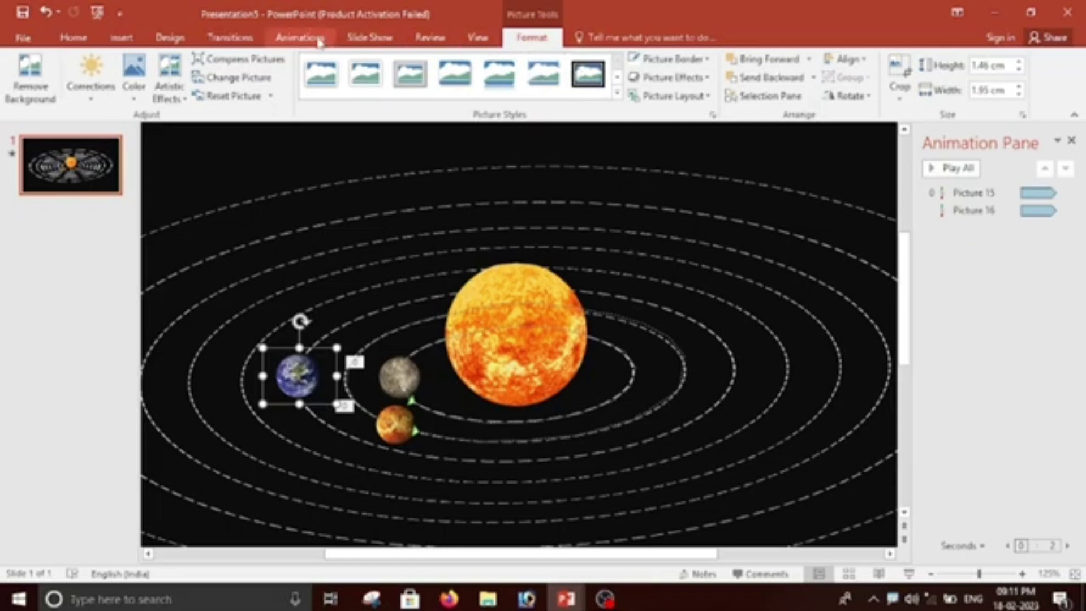
Add a Custom Path motion animation to Earth, traced around its orbit past the sun.
click(320, 42)
click(663, 79)
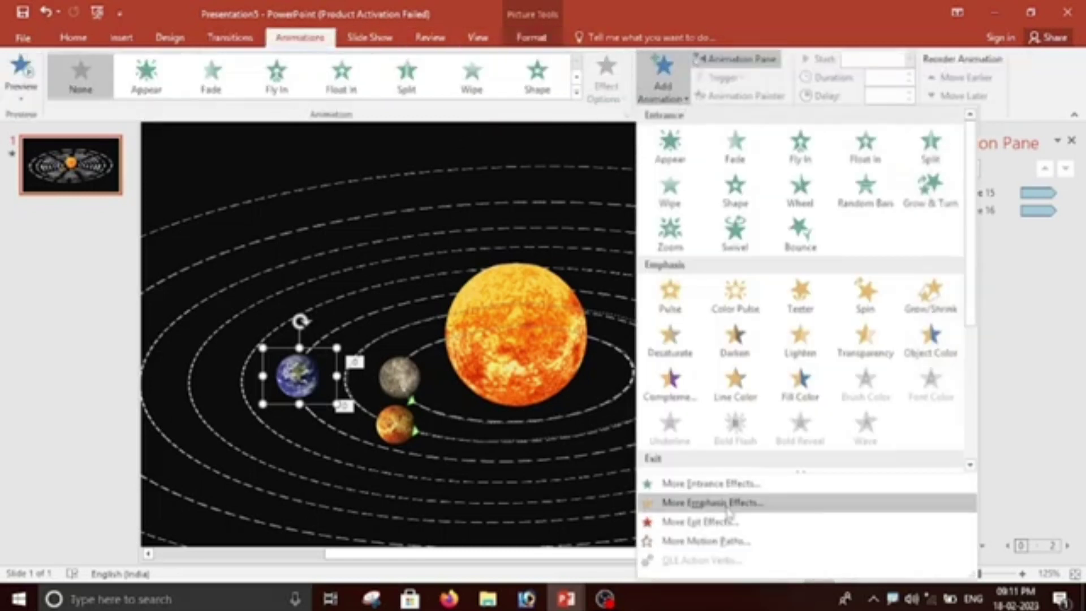
scroll(740, 385, down, 5)
click(670, 447)
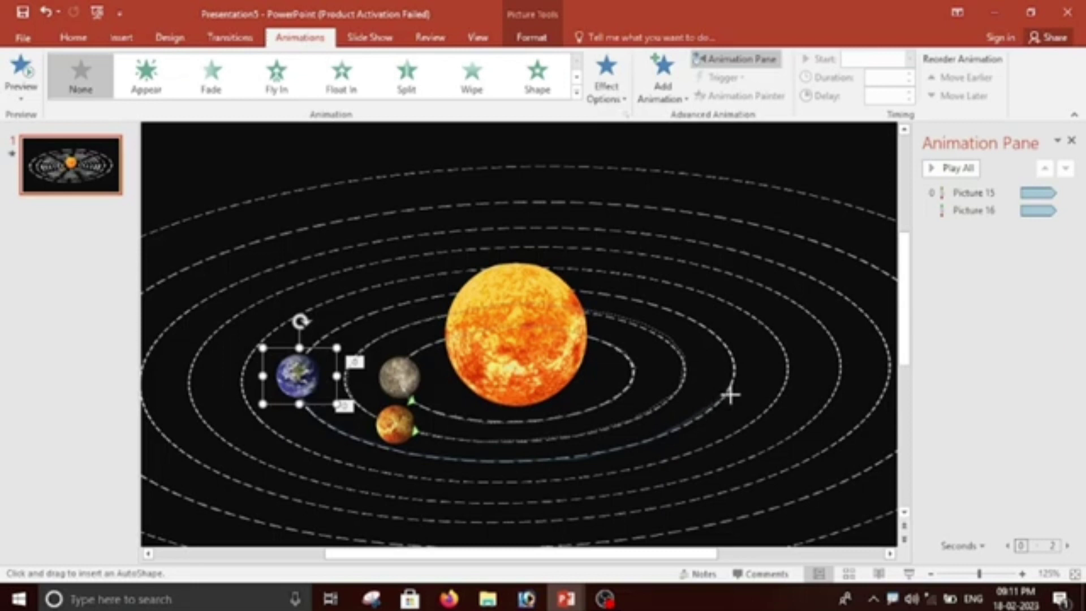
mouse_move(691, 418)
mouse_down()
mouse_move(731, 386)
mouse_move(704, 317)
mouse_move(592, 290)
mouse_up()
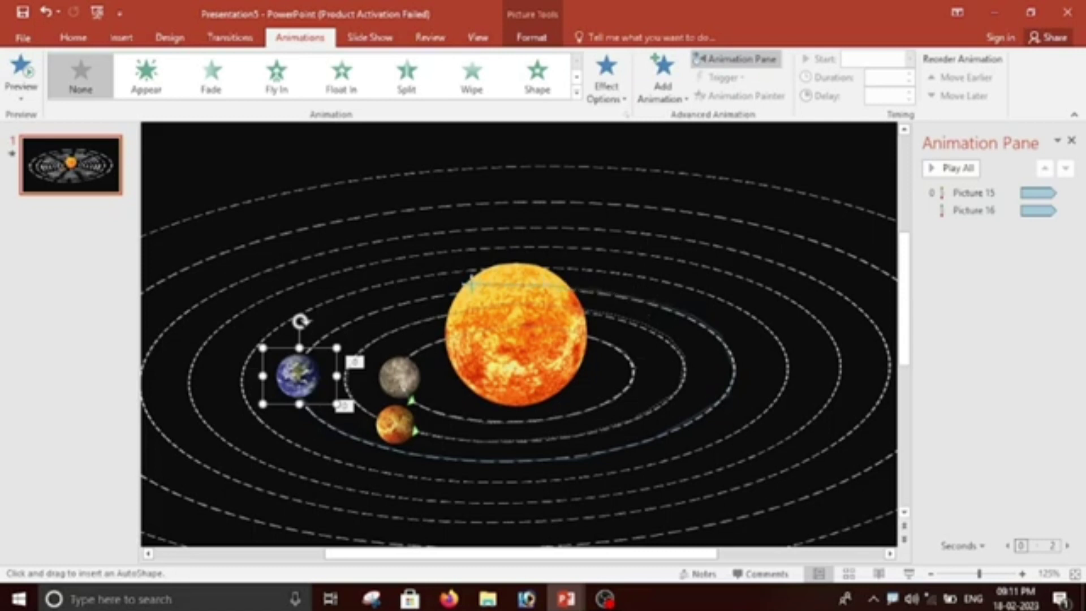
mouse_move(467, 288)
mouse_down()
mouse_move(323, 328)
mouse_move(302, 358)
mouse_move(295, 396)
mouse_up()
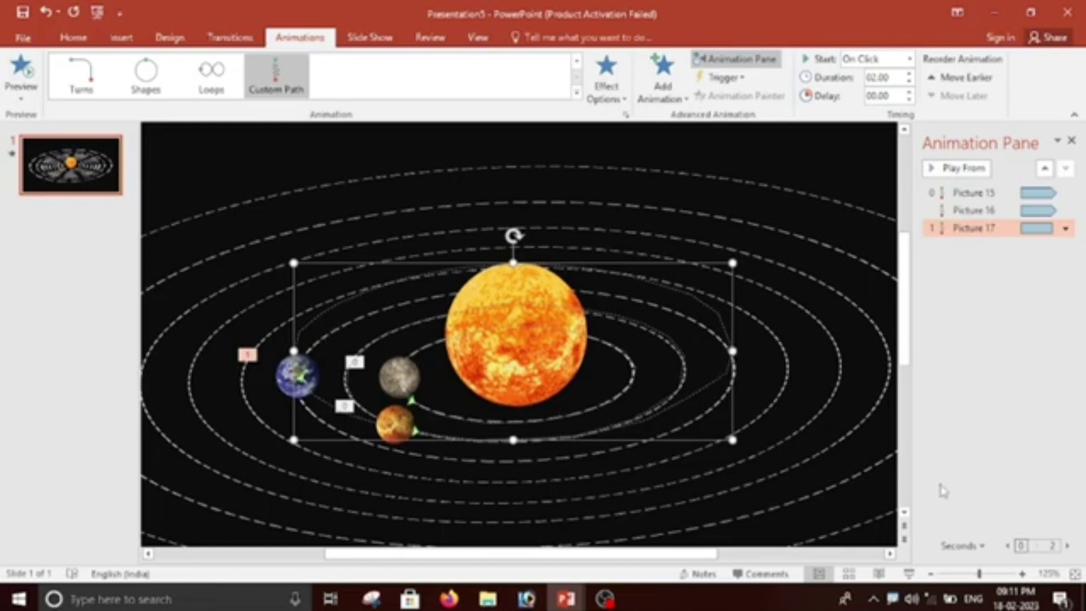
Nudge Earth's motion path down and slightly right onto its orbit, then preview.
key(Down)
key(Down)
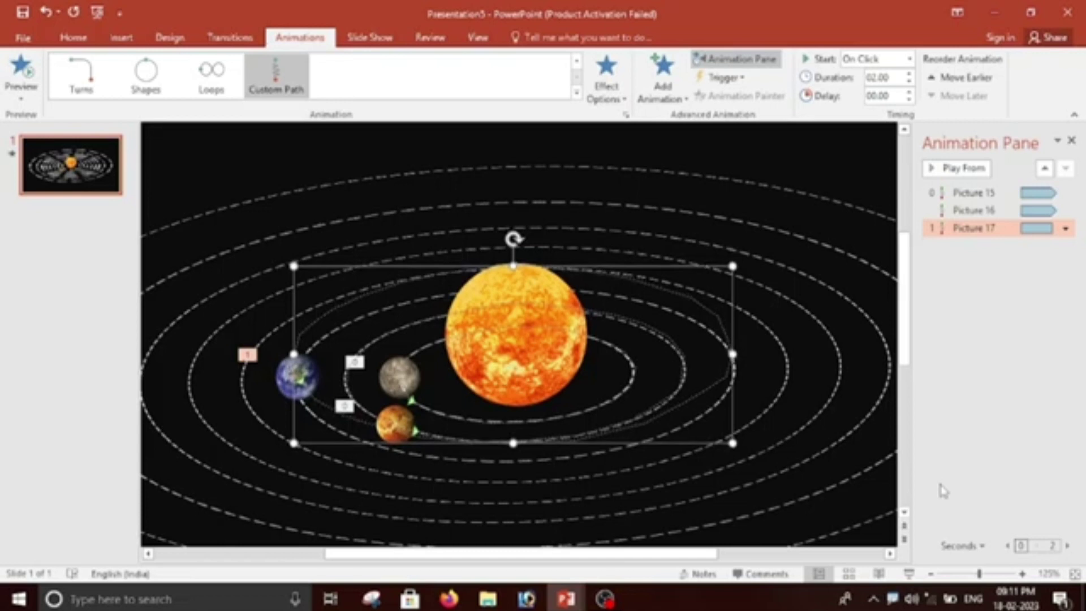
key(Down)
key(Down)
key(Down)
key(Down)
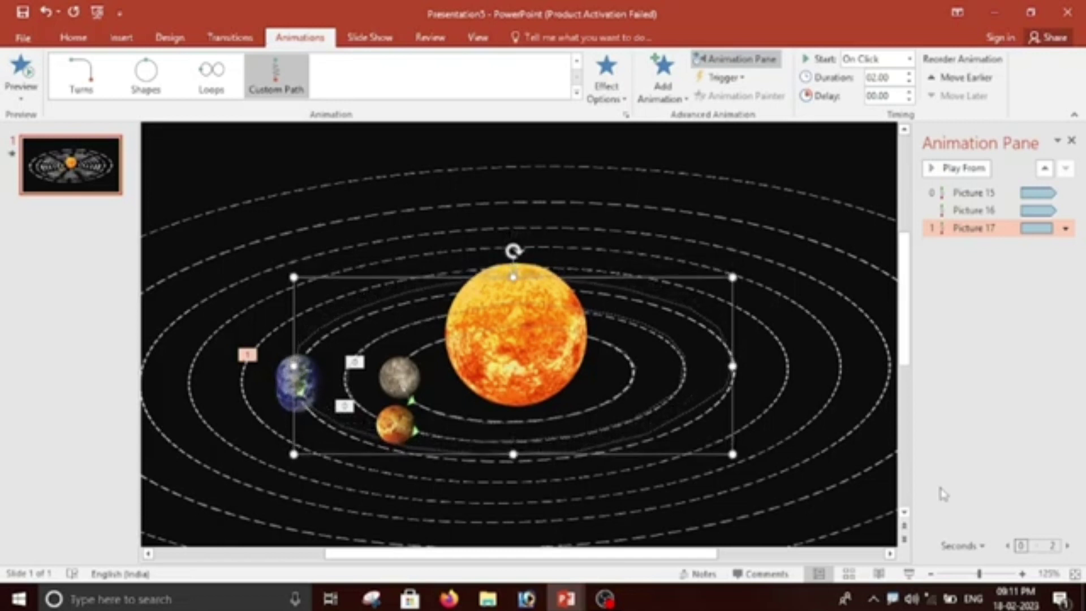
key(Down)
key(Down)
key(Down)
key(Down)
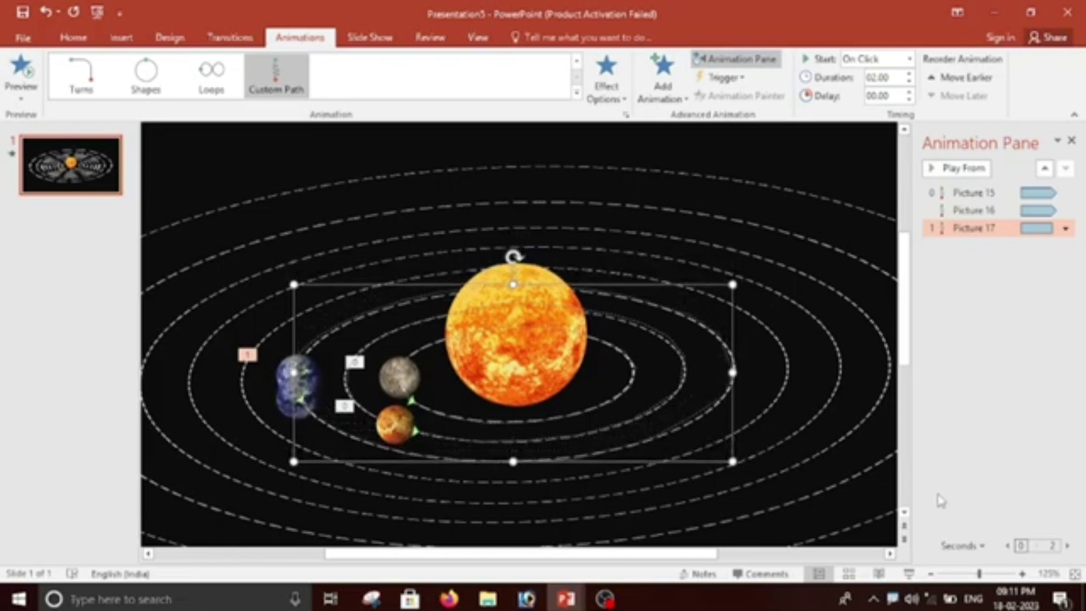
key(Down)
key(Down)
key(Down)
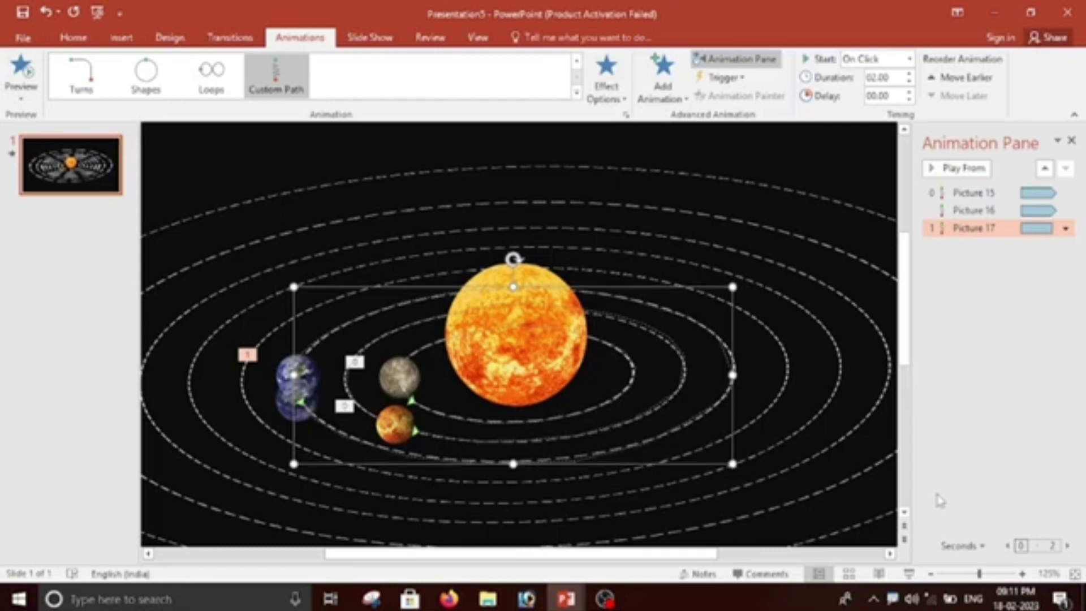
key(Right)
key(Right)
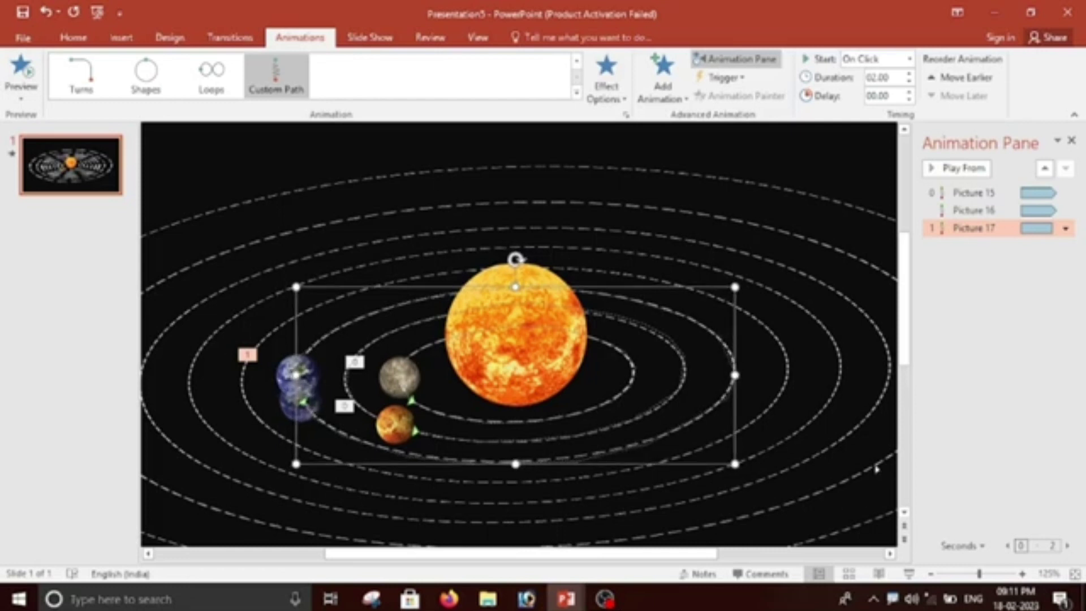
click(946, 170)
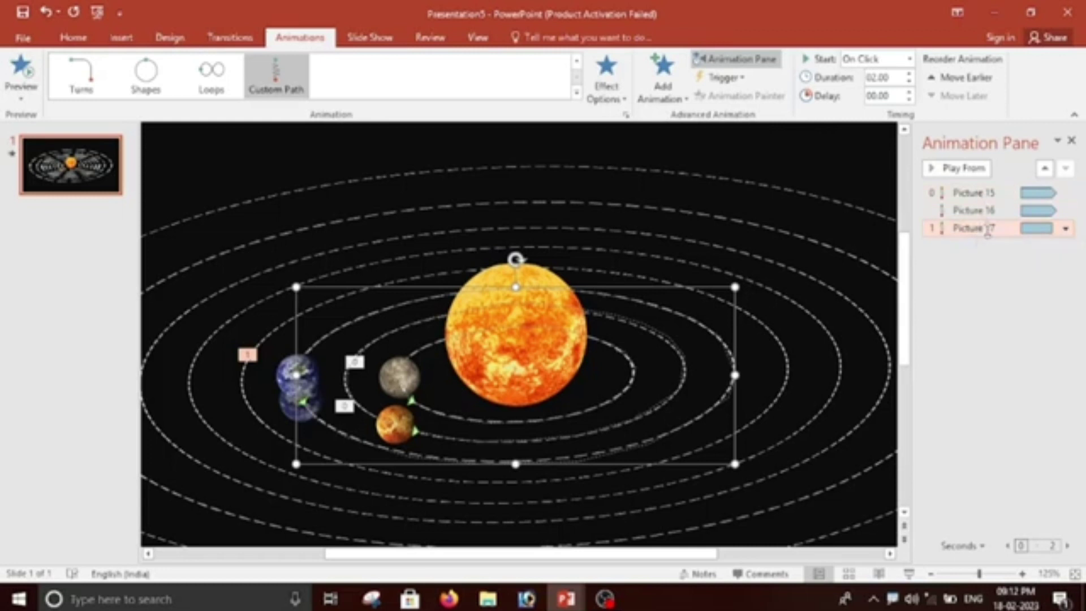
Remove smooth start and end from Picture 17's path and make it start With Previous.
right_click(978, 229)
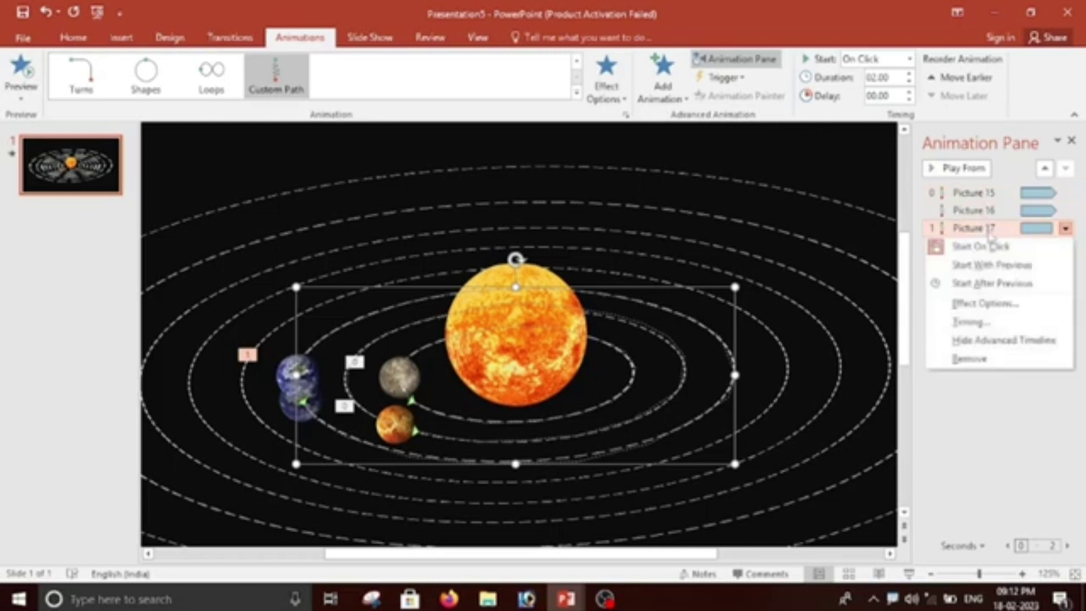
click(985, 304)
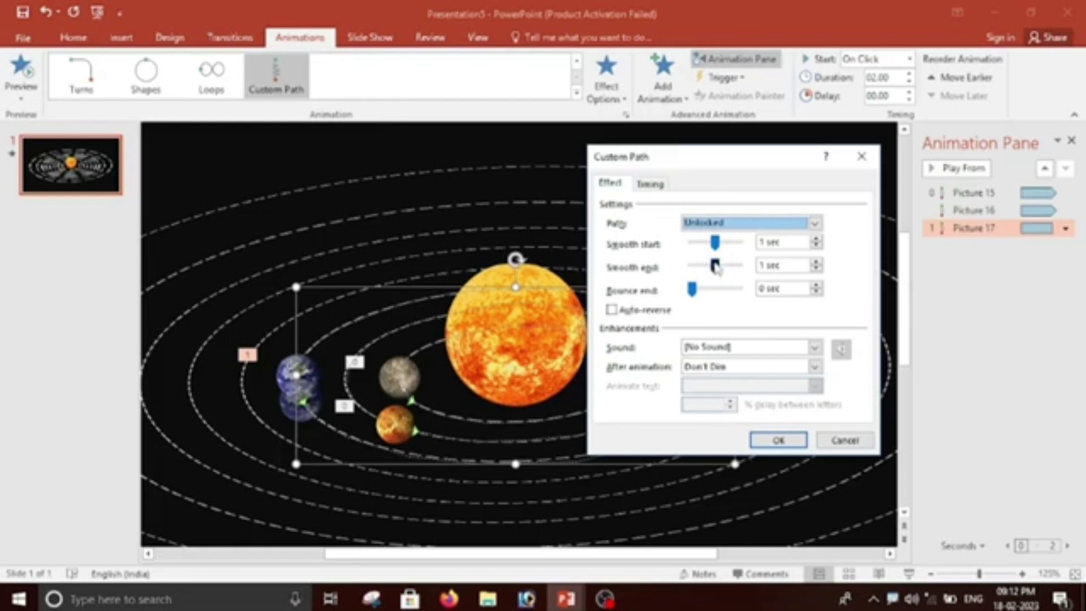
mouse_move(714, 265)
mouse_down()
mouse_move(691, 266)
mouse_move(691, 242)
mouse_up()
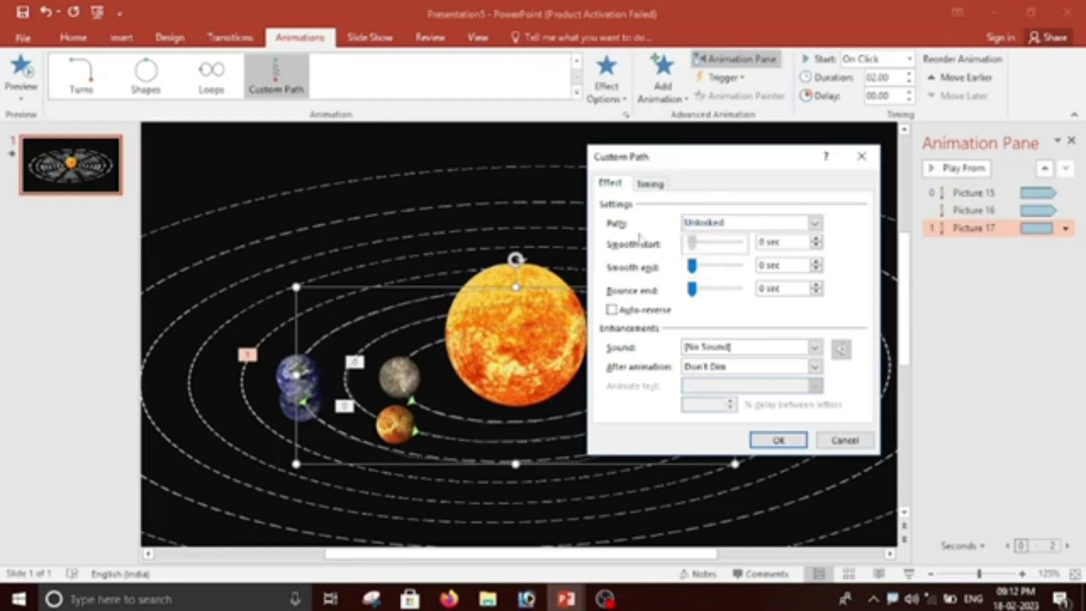
click(651, 184)
click(753, 207)
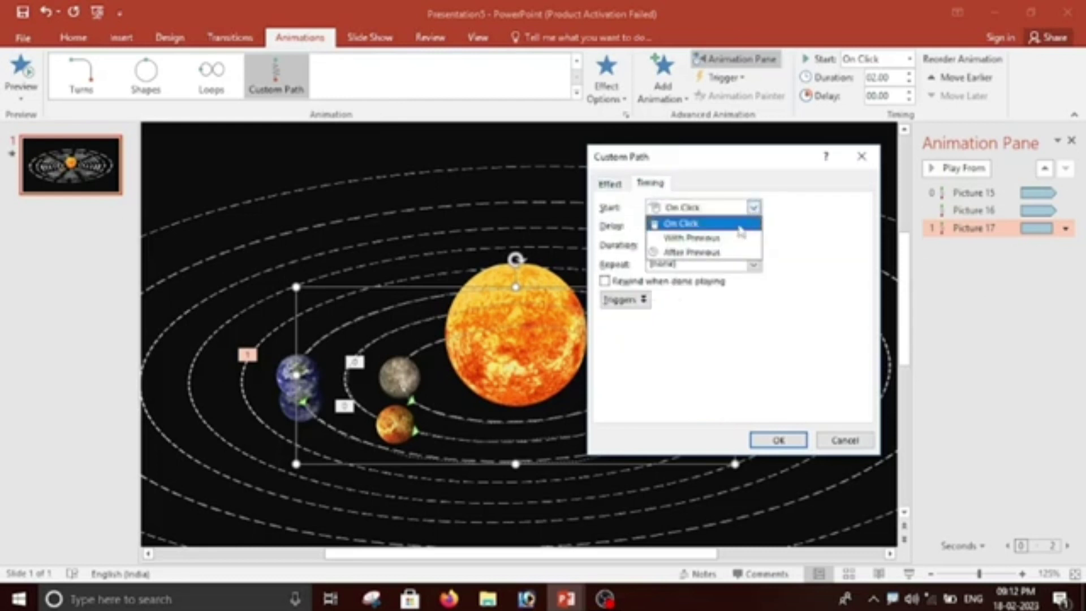
click(701, 238)
Set Earth's orbit duration to 15 seconds, repeating until end of slide, and apply.
click(753, 245)
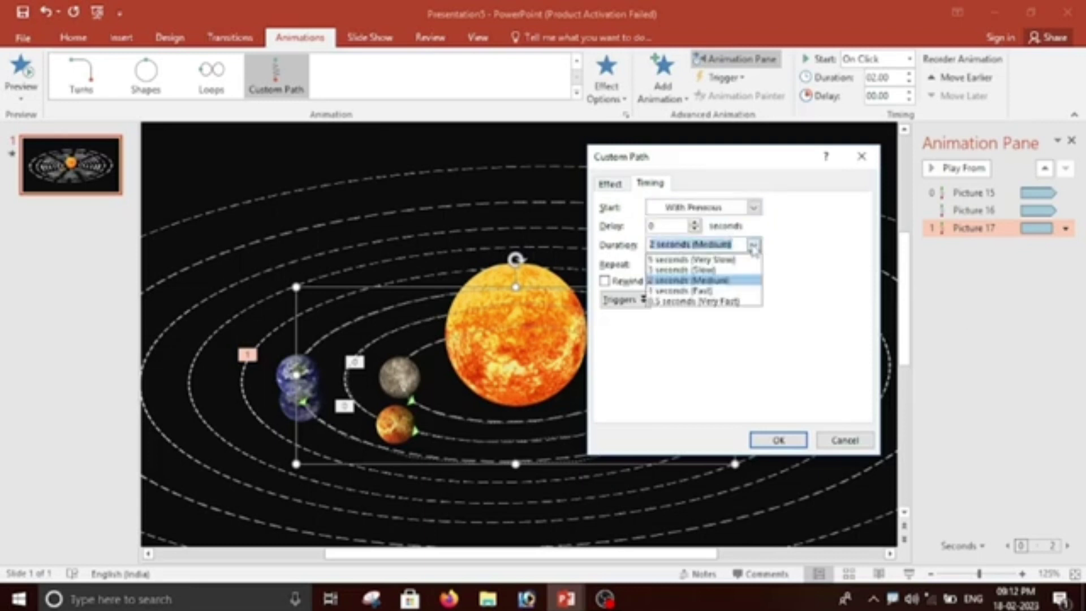
click(654, 259)
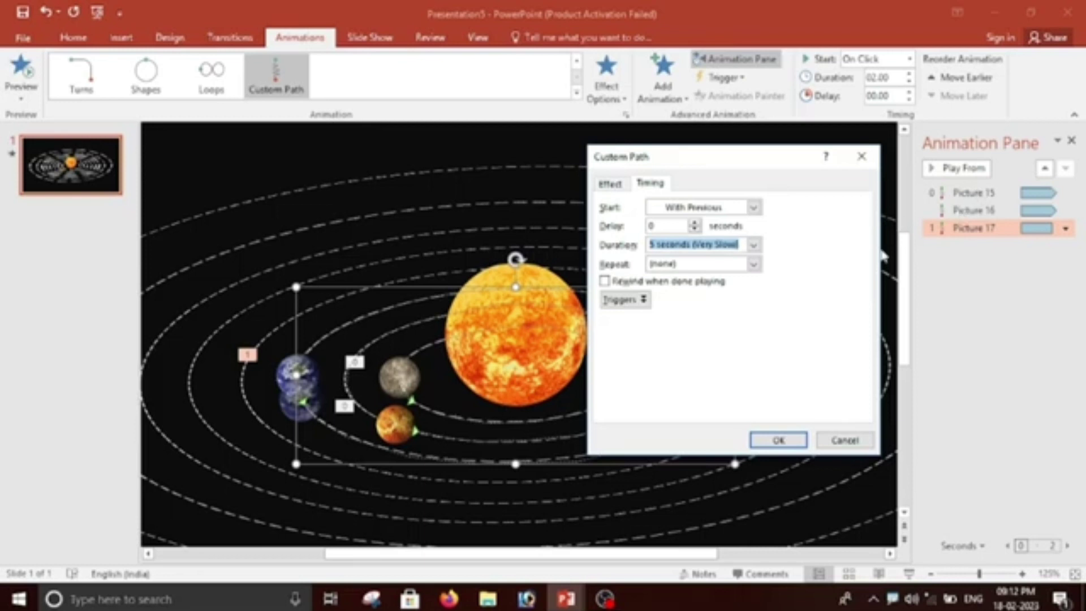
click(653, 244)
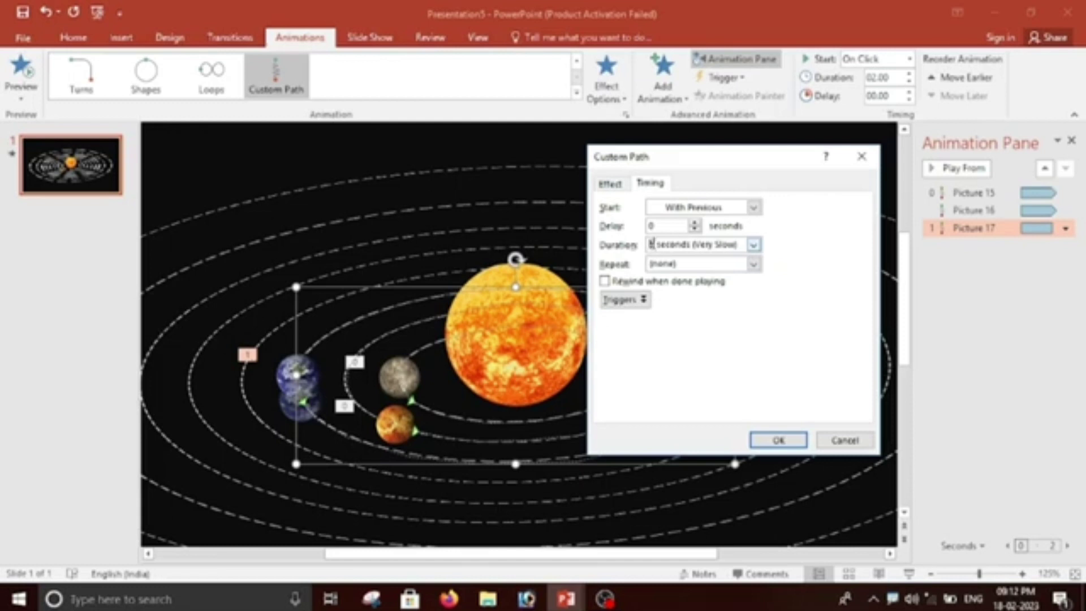
text(0 )
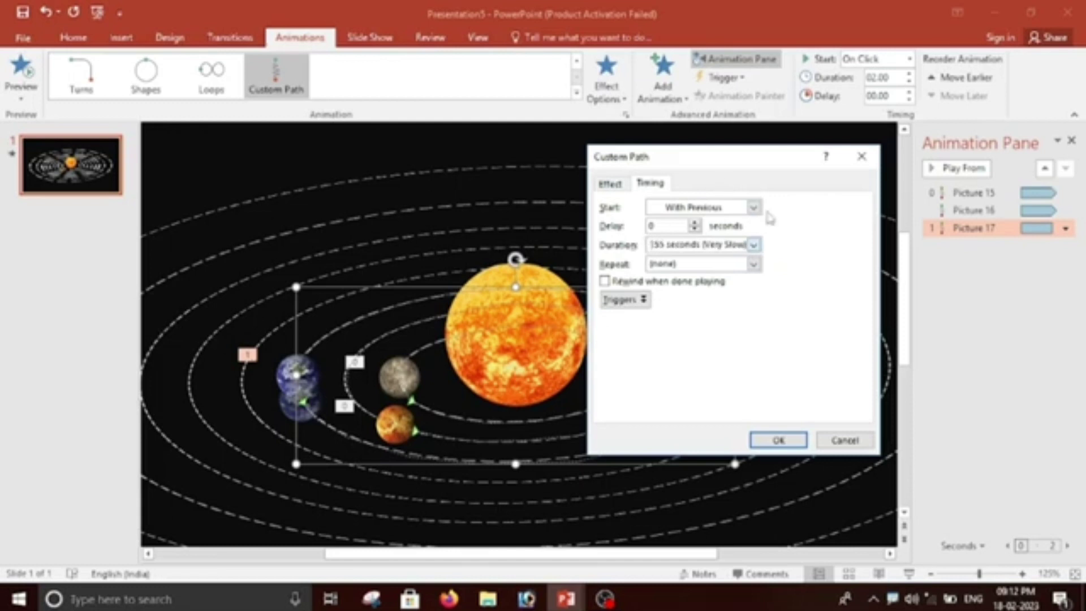
text(8)
key(BackSpace)
click(758, 264)
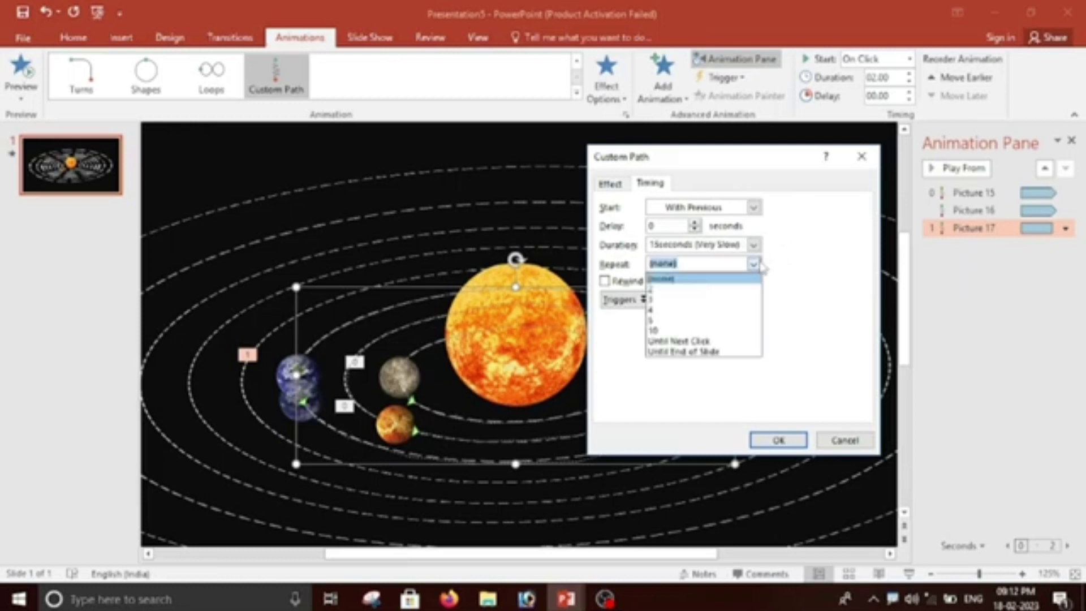
click(695, 352)
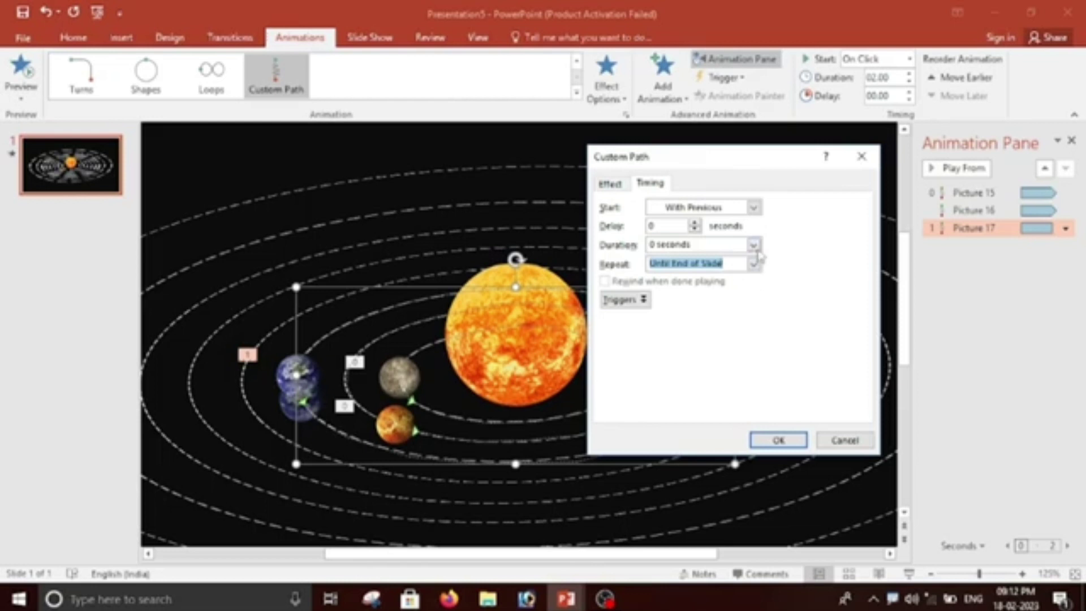
click(753, 244)
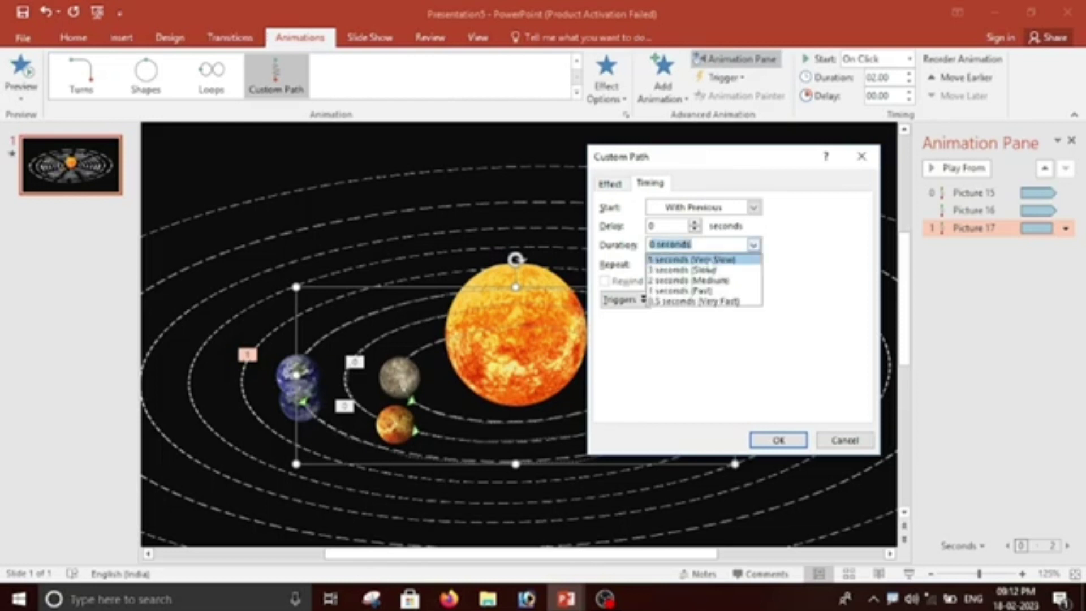
click(674, 249)
click(753, 244)
click(667, 256)
click(652, 244)
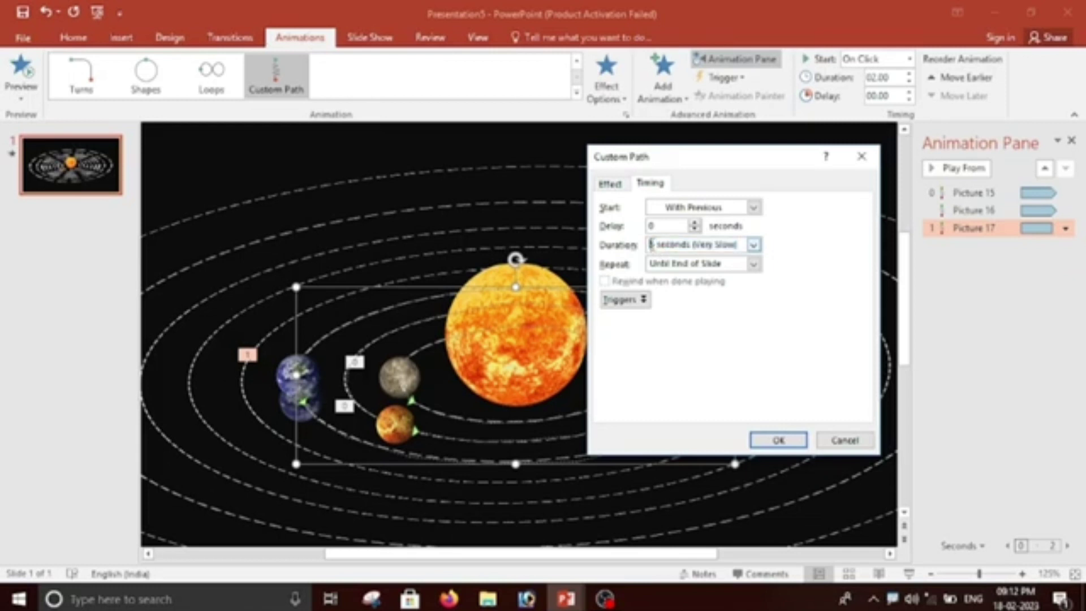
text(1)
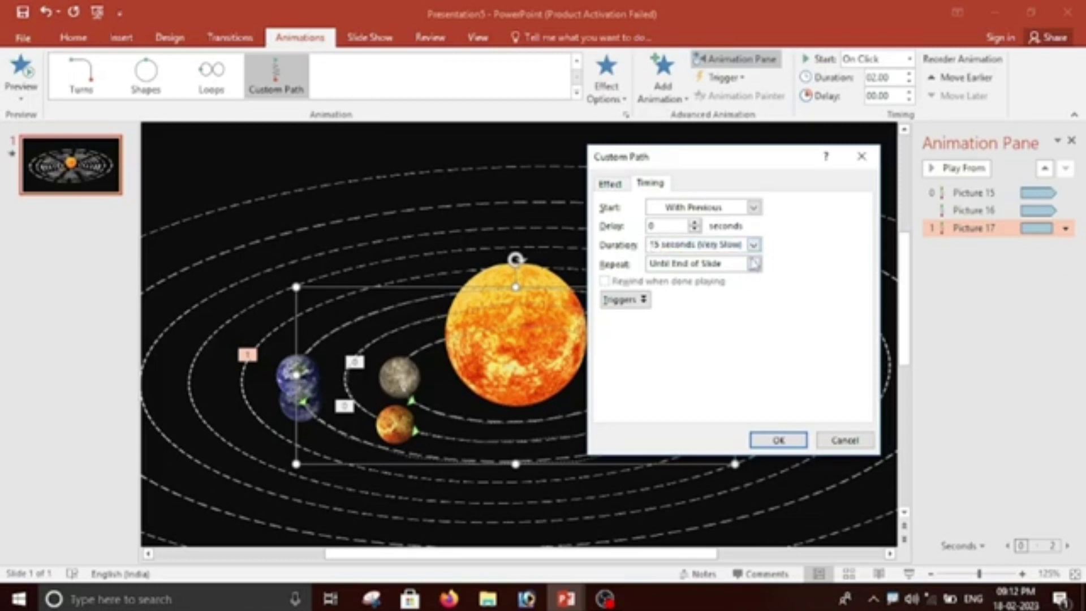
click(781, 441)
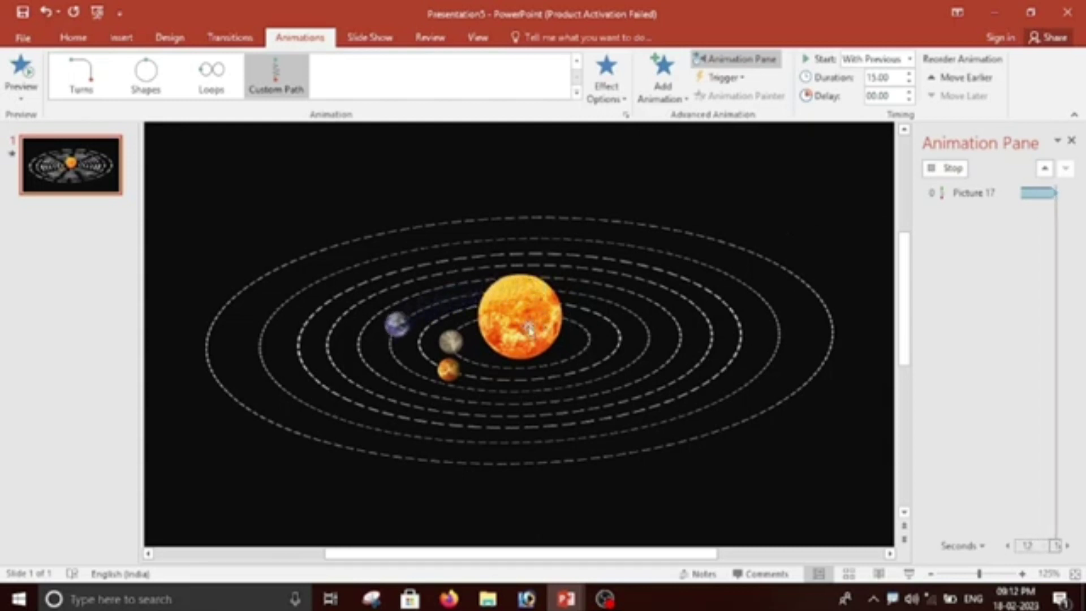
Select the sun and preview all eight planet orbit animations together with Play All.
click(525, 281)
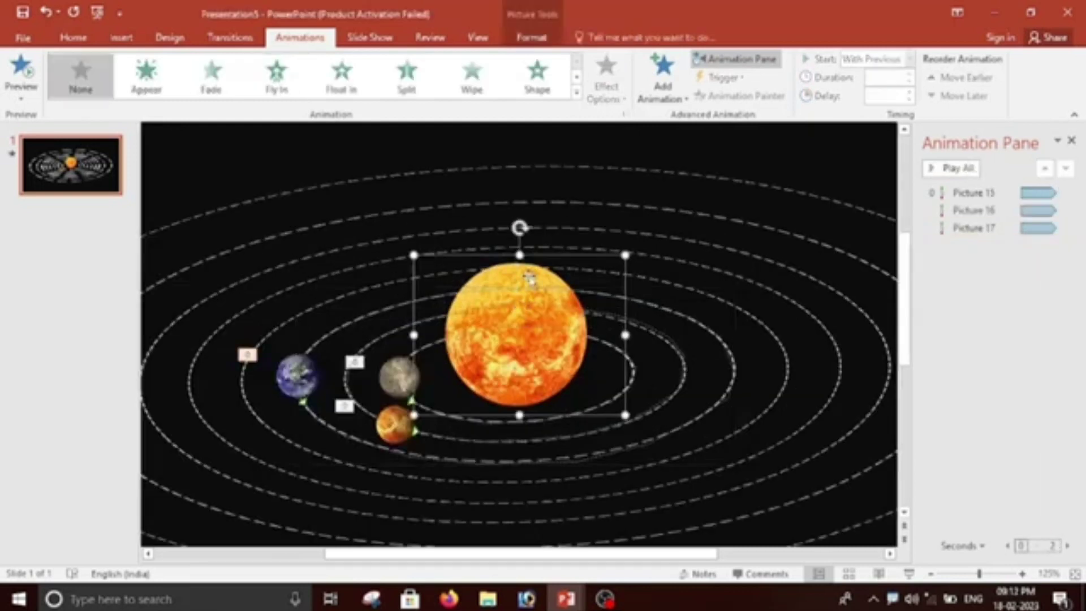
click(534, 39)
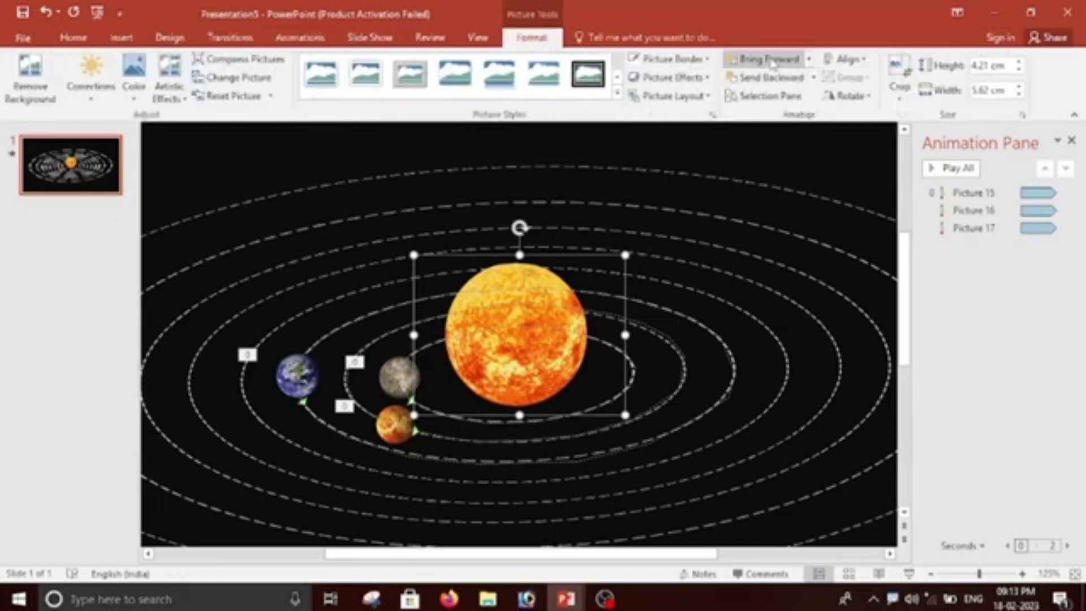
click(965, 170)
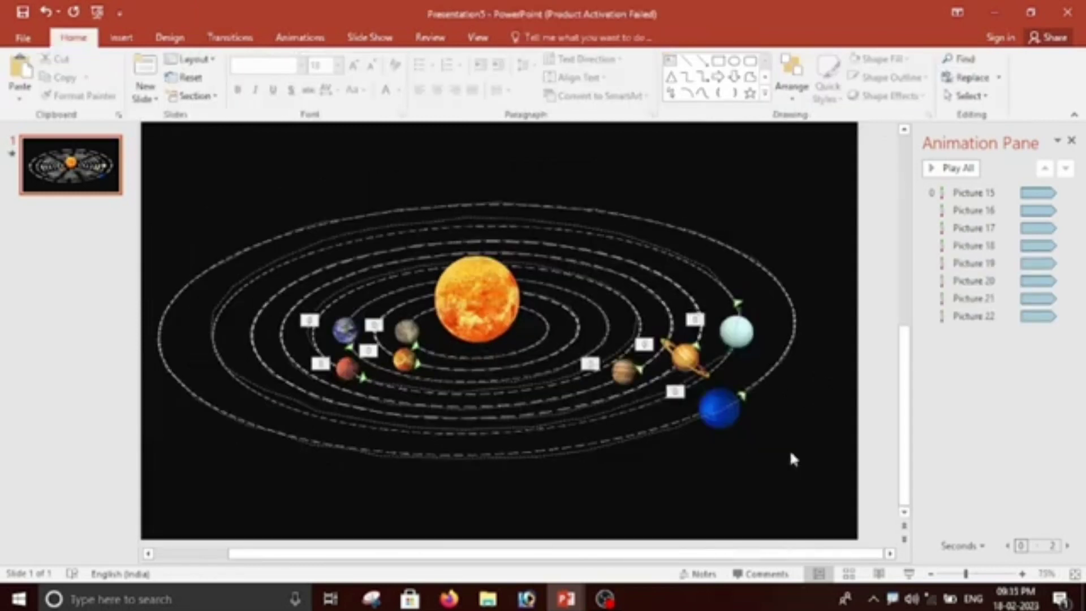
key(F5)
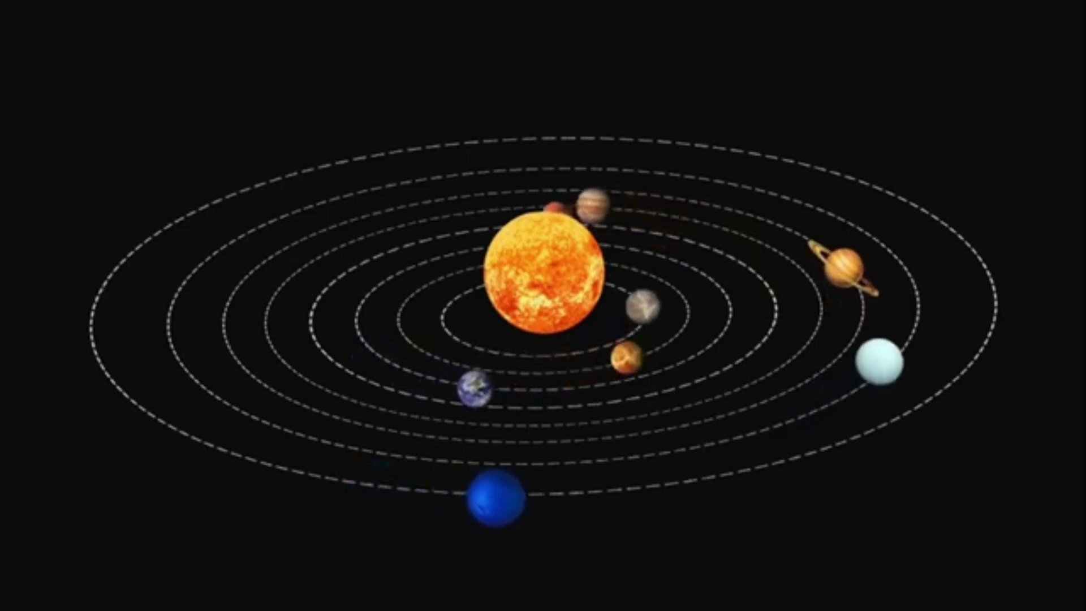
right_click(835, 507)
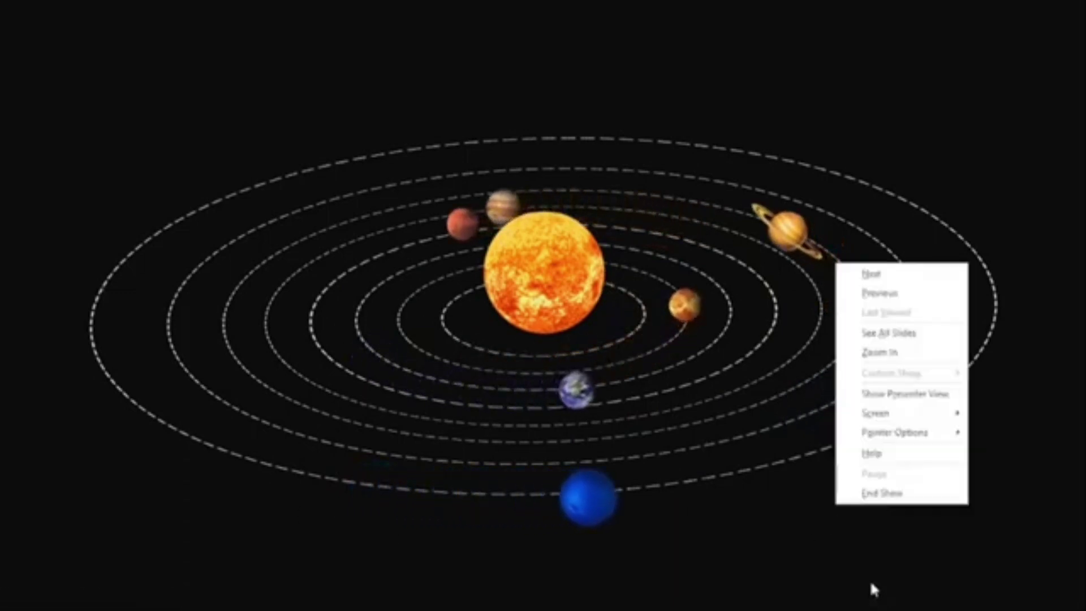
click(875, 493)
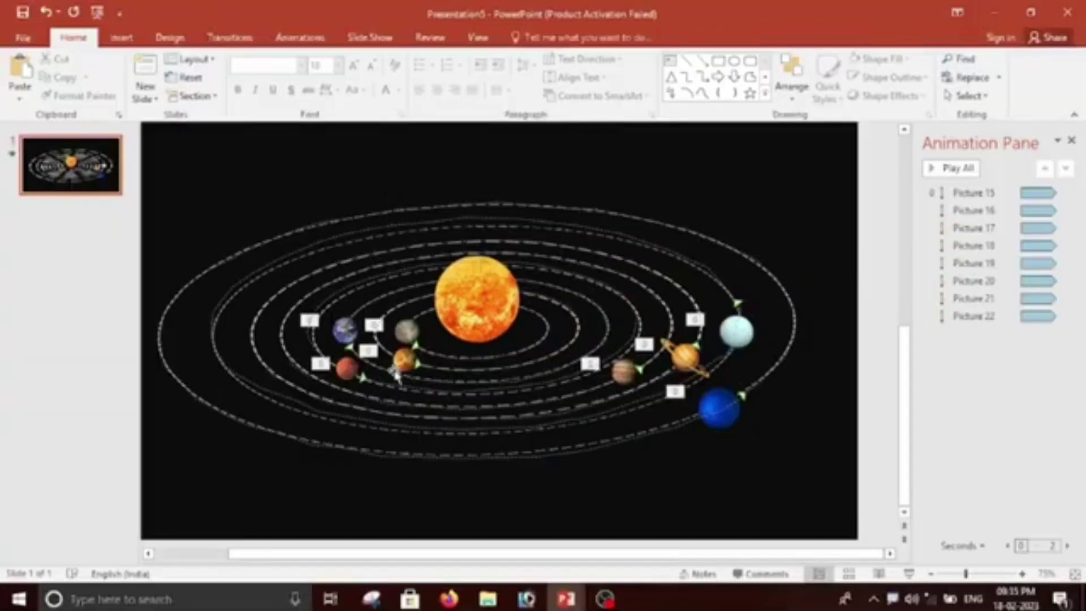
Insert the 'start' starfield picture from the Desktop onto the slide.
click(122, 38)
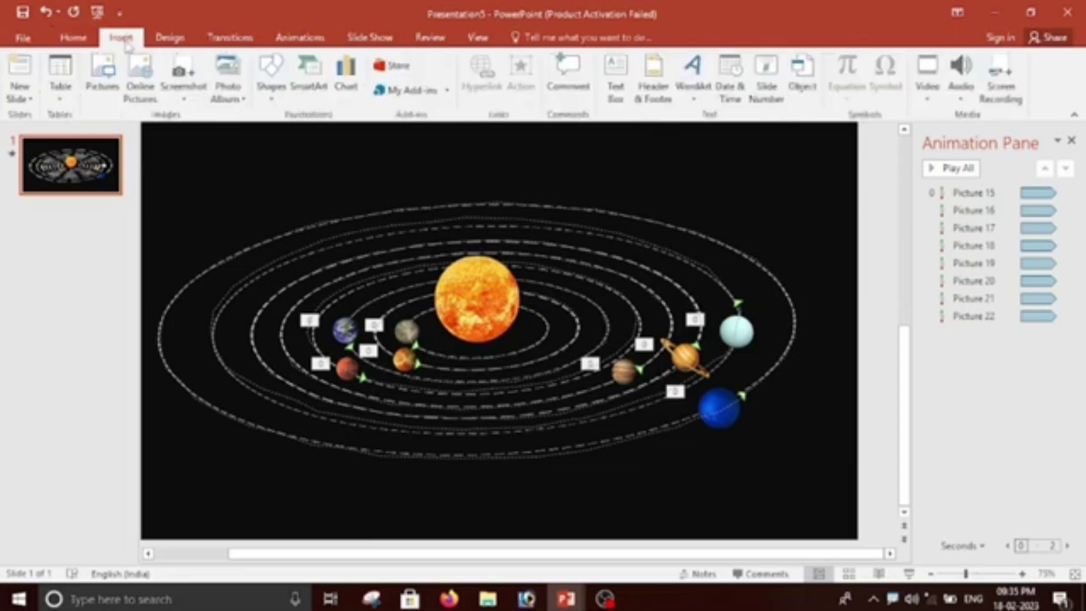
click(114, 85)
scroll(62, 226, down, 5)
click(68, 181)
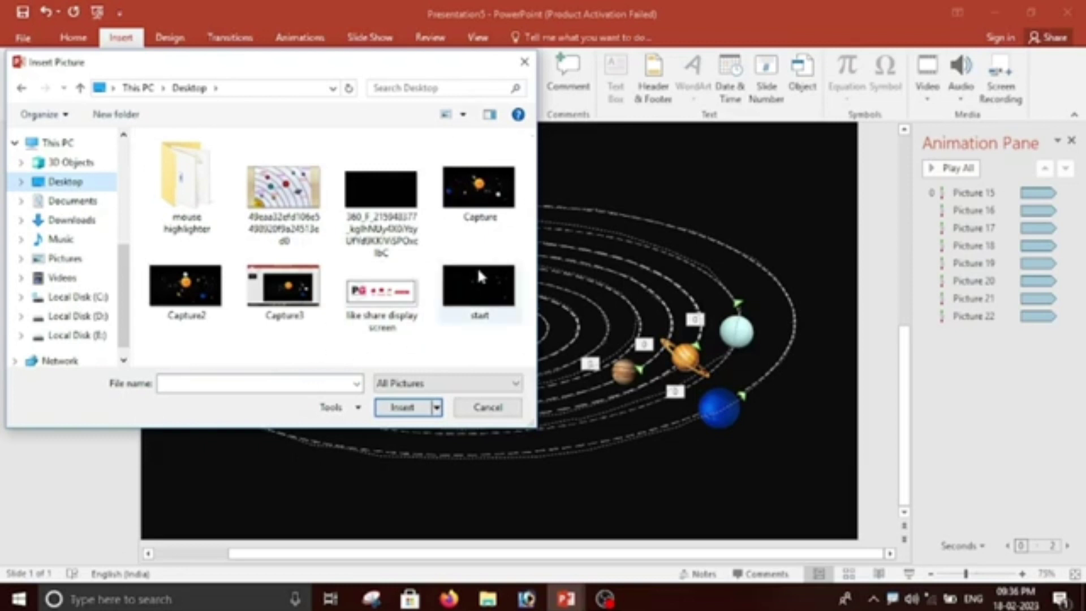
click(479, 313)
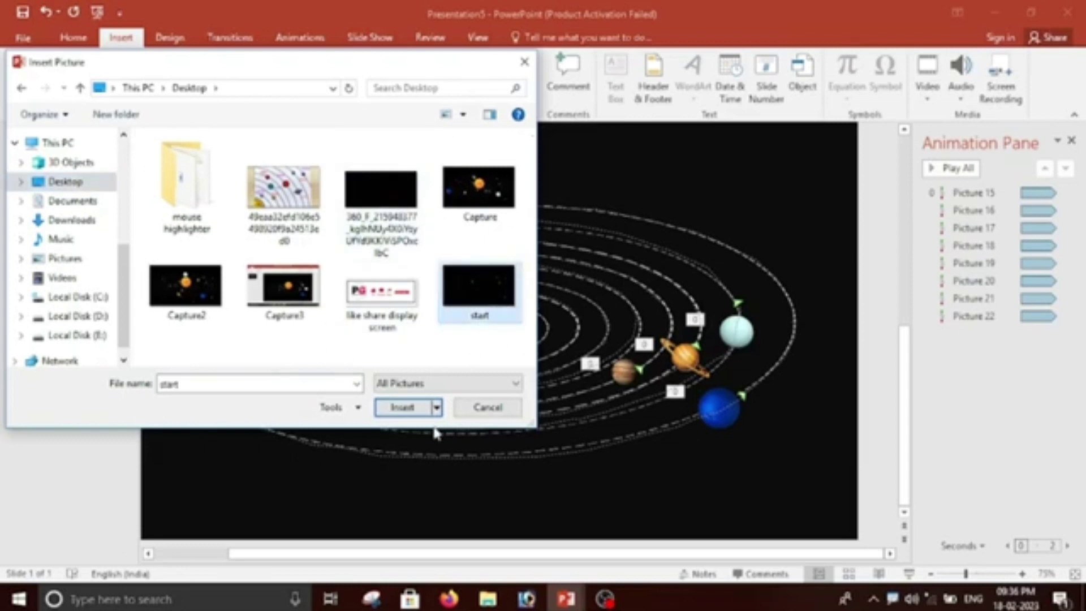
click(402, 407)
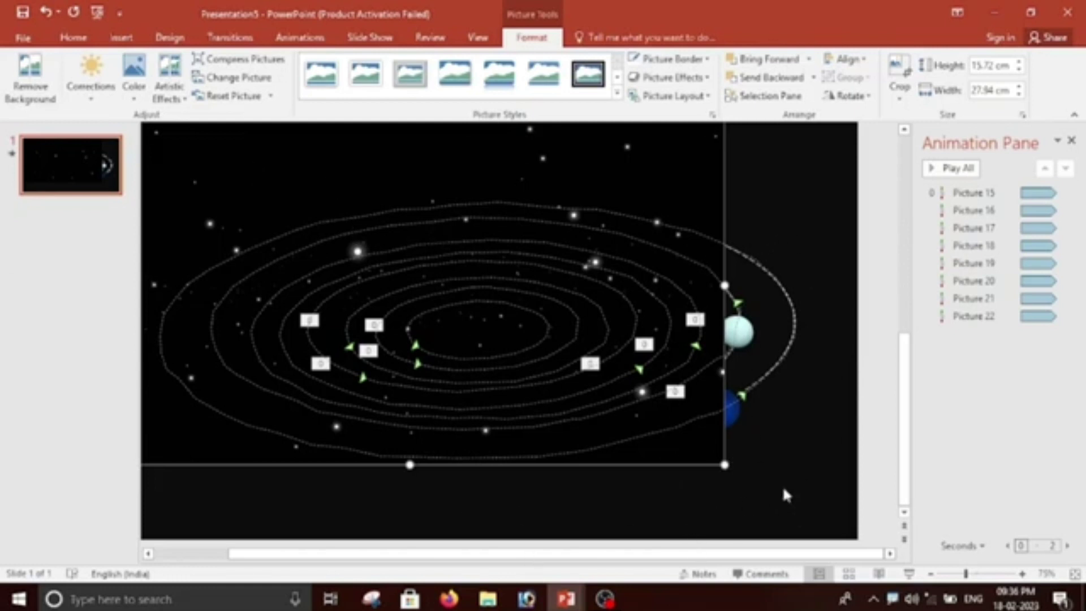
Move and stretch the starfield picture so it covers the whole slide.
drag(700, 458, 759, 496)
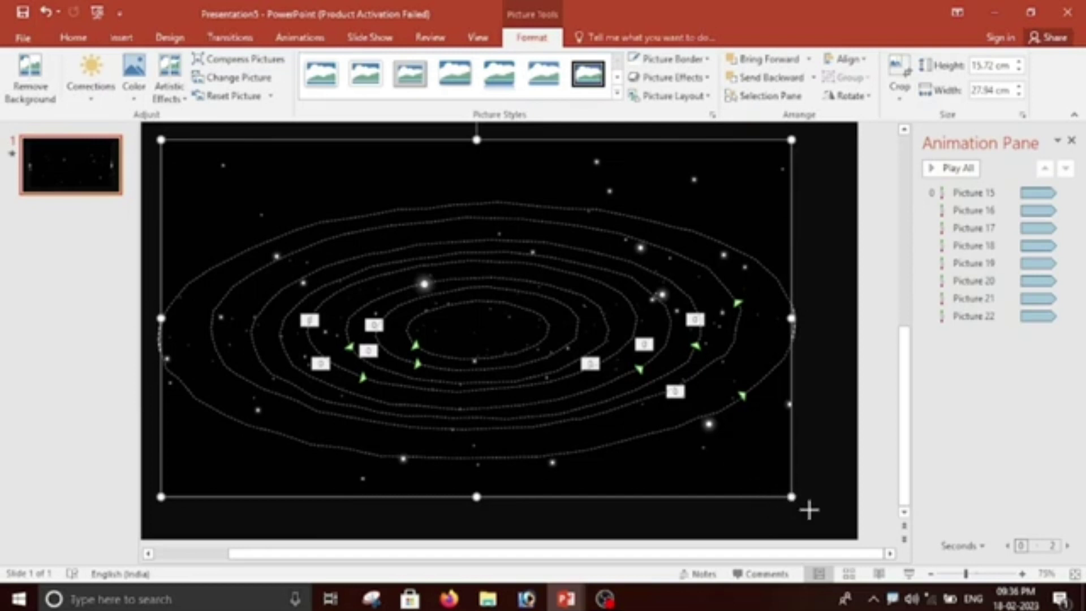
drag(809, 510, 847, 535)
drag(617, 444, 617, 445)
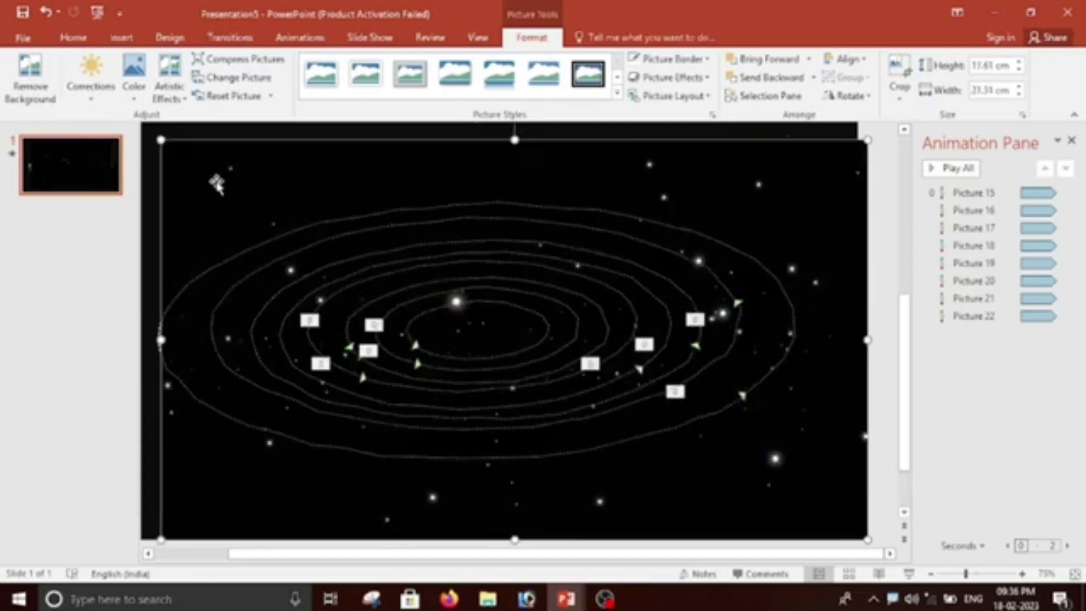
mouse_move(161, 140)
mouse_down()
mouse_move(194, 172)
mouse_move(142, 124)
mouse_up()
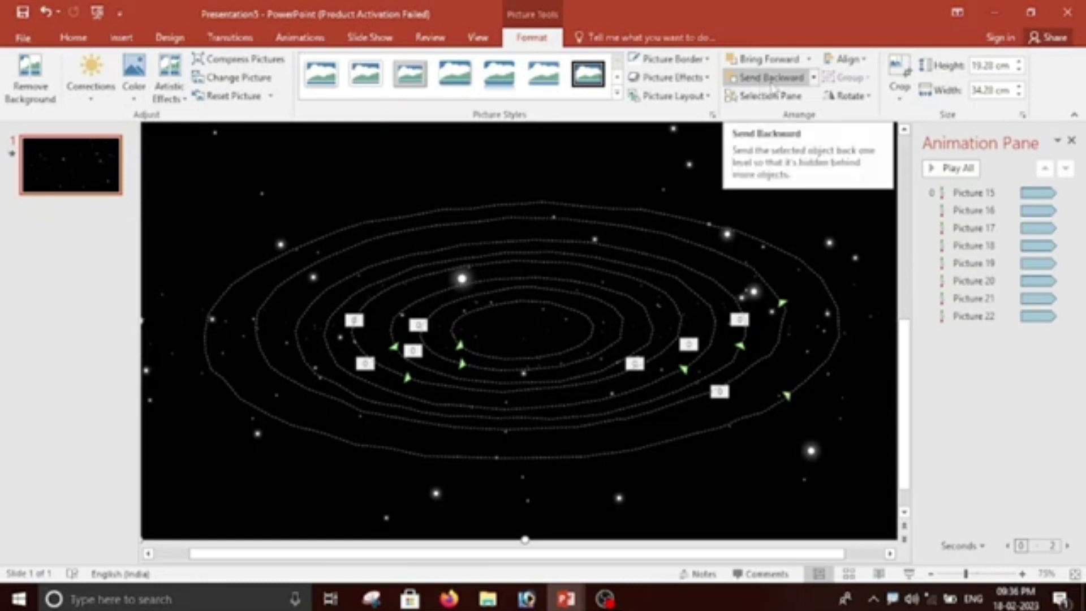
Send the starfield backward until it sits behind the planets and orbits.
click(772, 78)
click(772, 79)
click(772, 79)
click(772, 79)
click(771, 79)
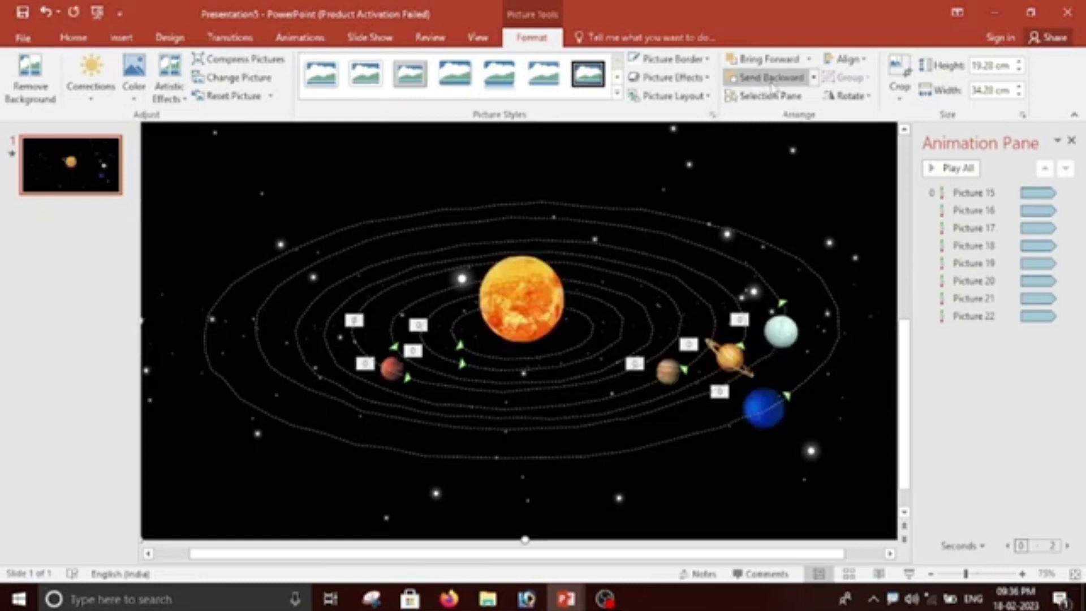
click(772, 79)
click(772, 79)
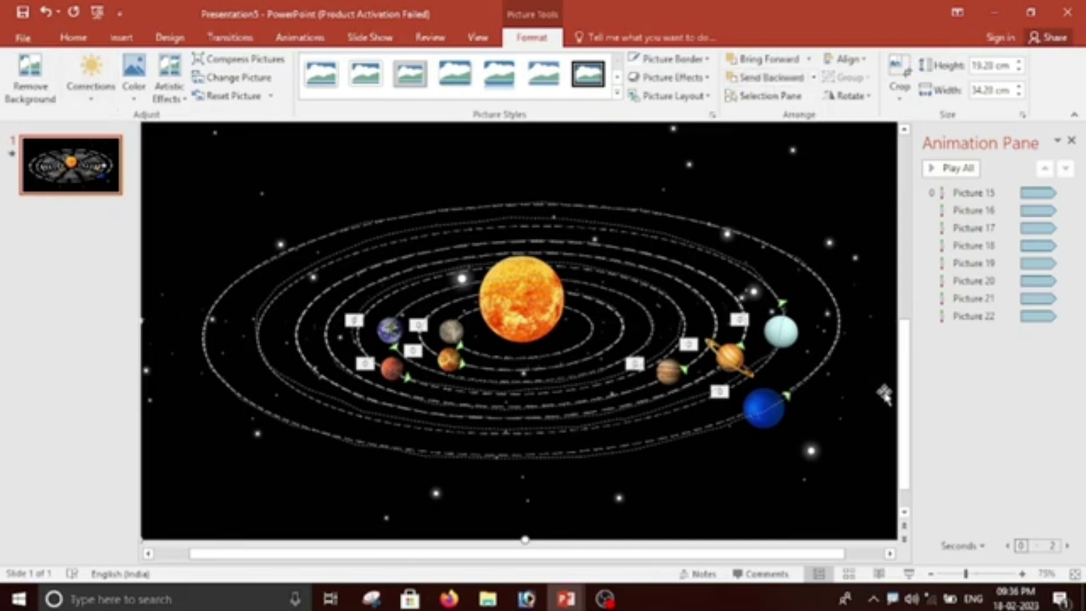
scroll(887, 399, down, 2)
scroll(722, 465, down, 1)
scroll(723, 458, up, 2)
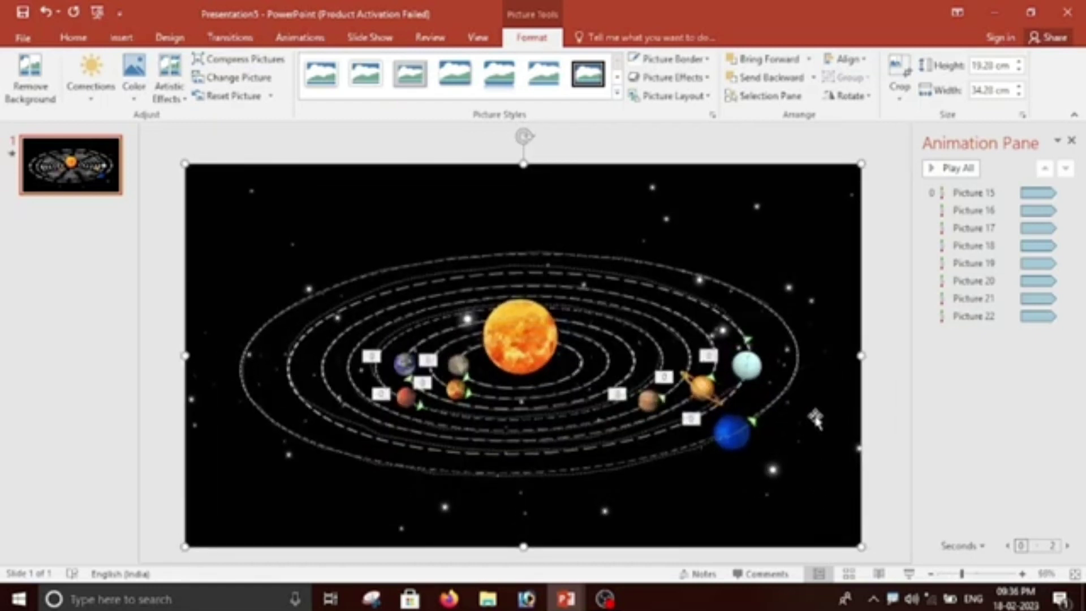
key(F5)
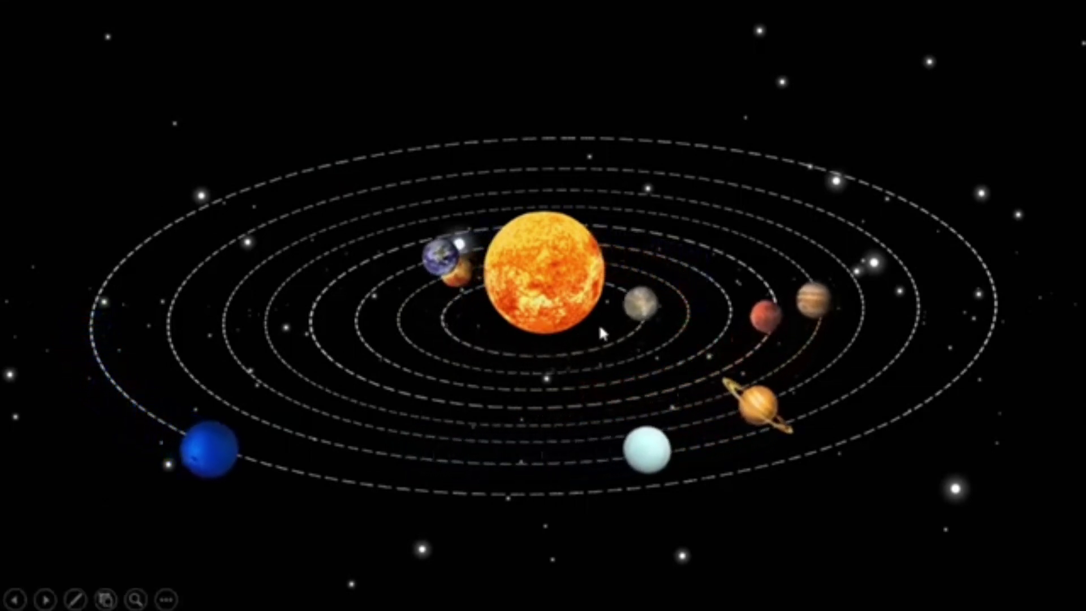
right_click(993, 76)
click(938, 305)
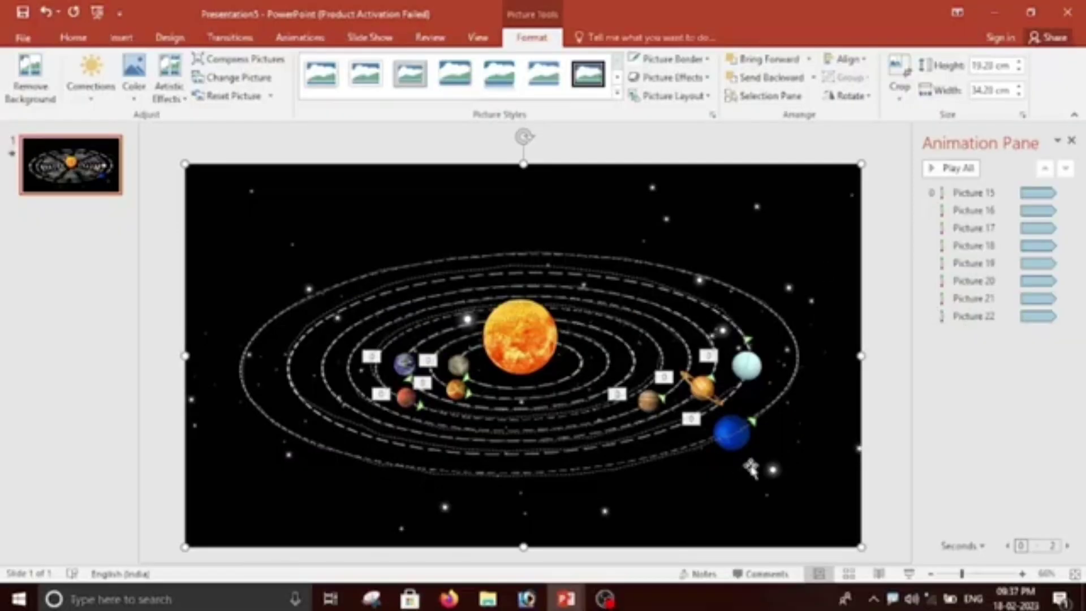
Start creating a video of the presentation from the Export options.
click(24, 37)
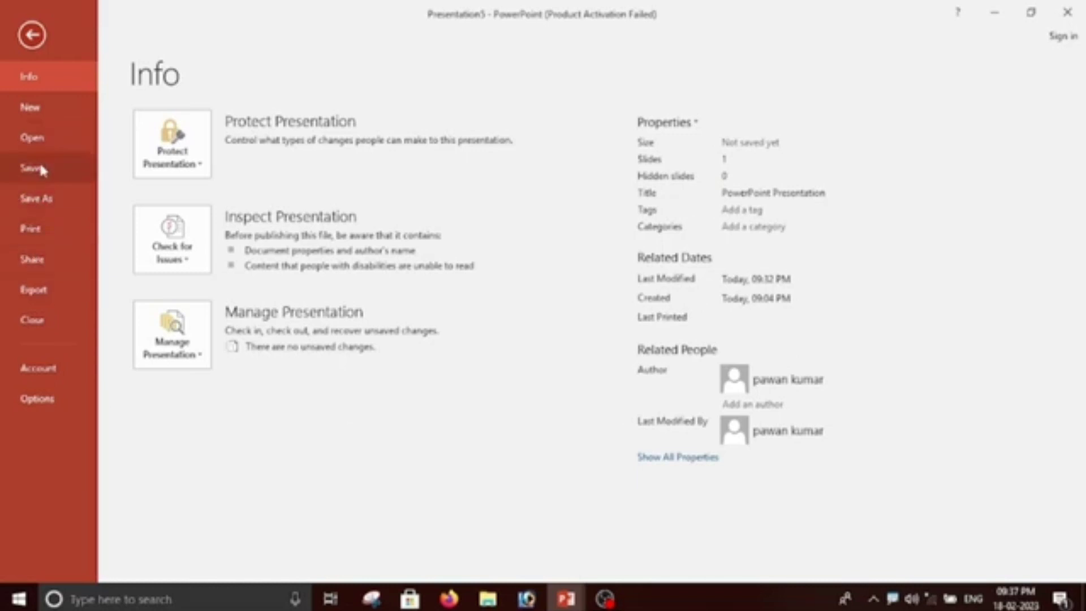
click(33, 292)
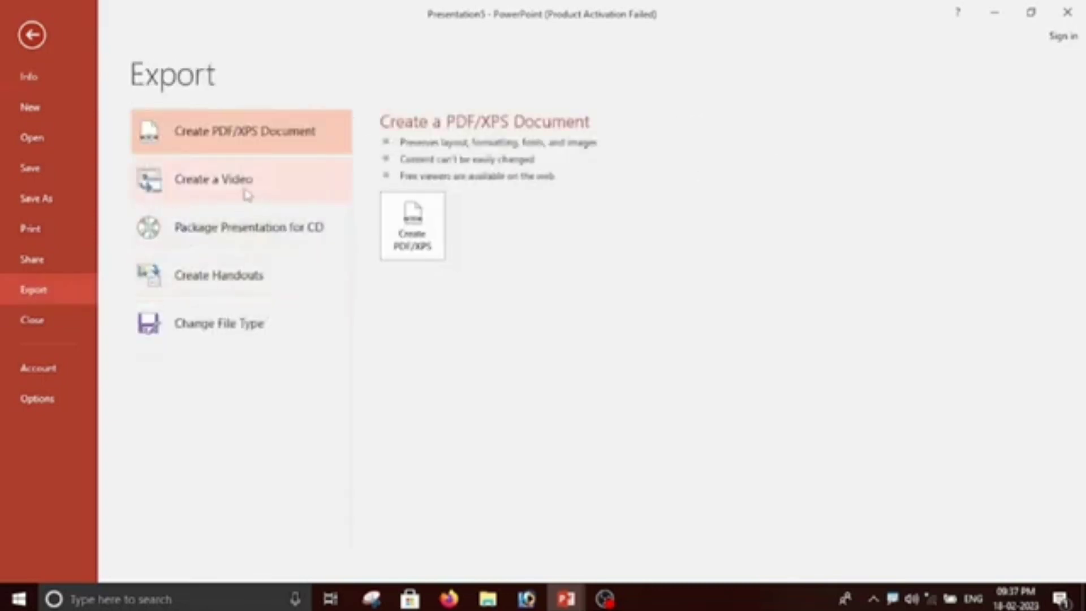
click(219, 193)
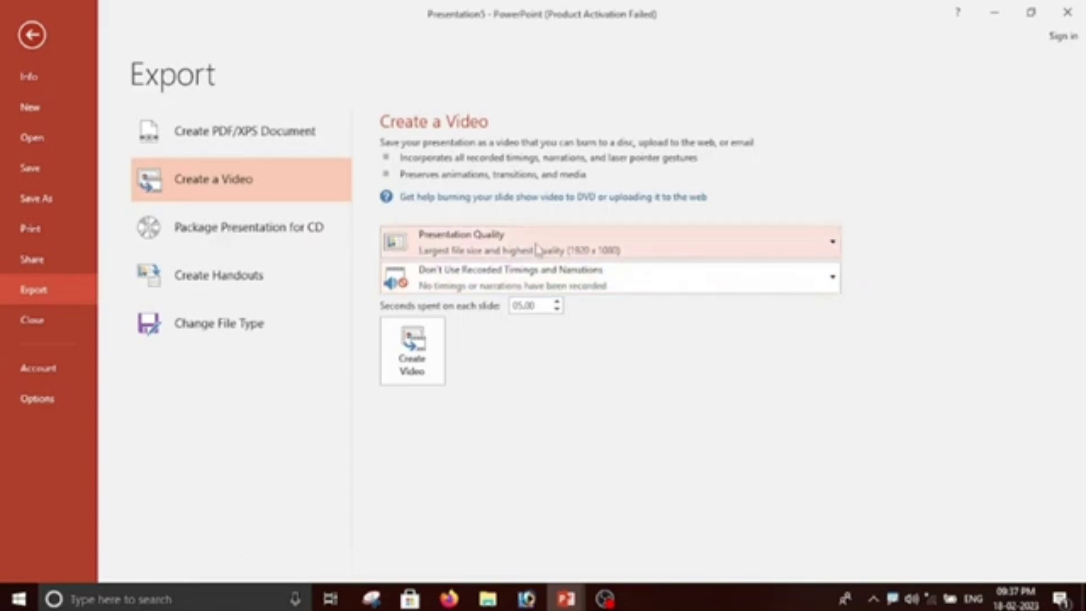
click(423, 357)
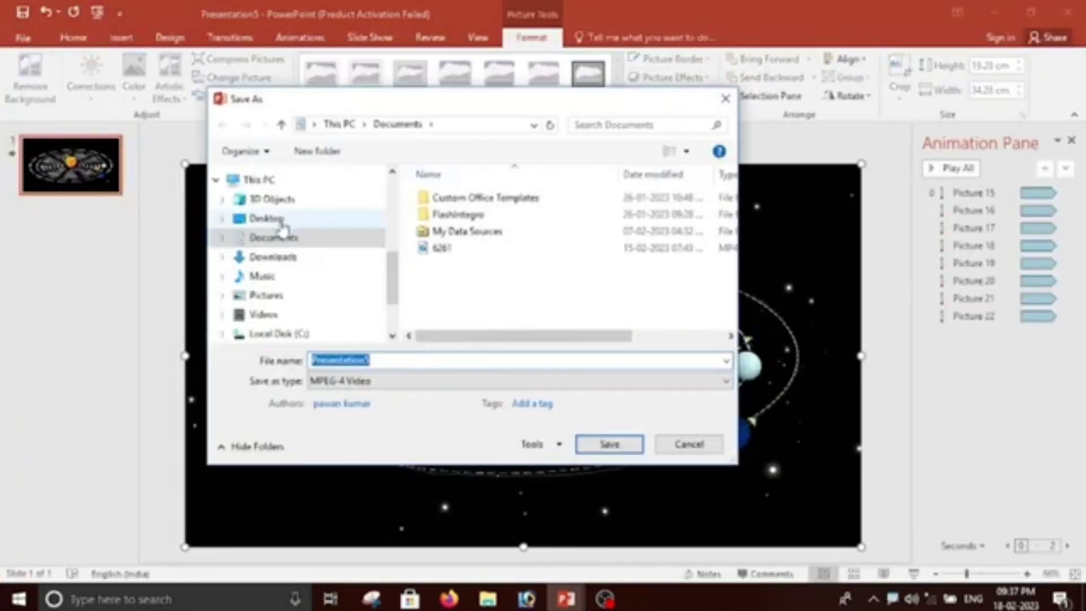
Save the video to the Desktop as 'solar system' in MPEG-4 Video format.
click(280, 221)
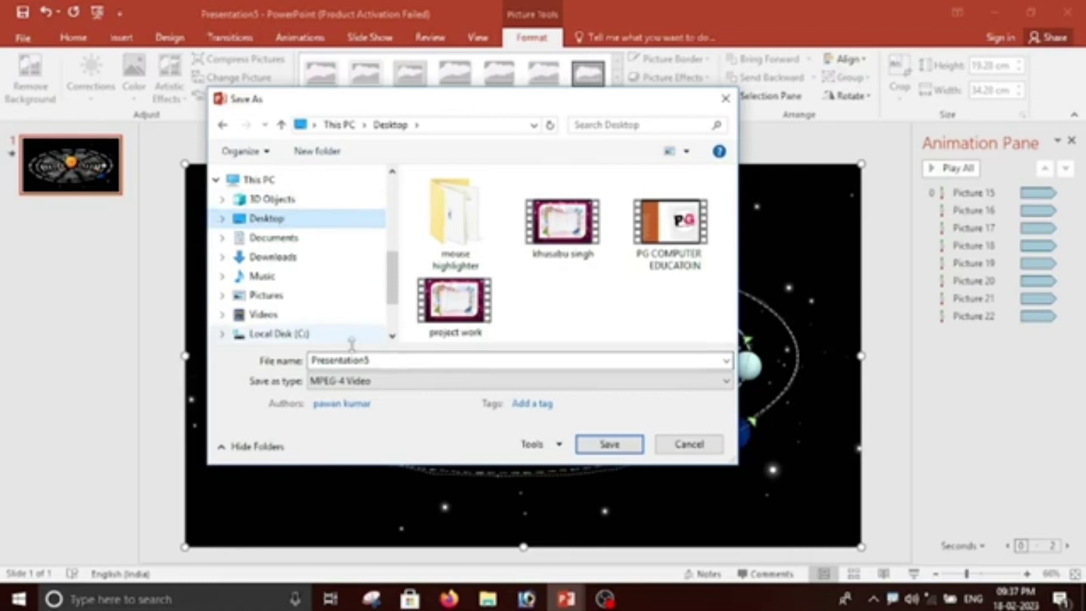
double_click(385, 360)
key(BackSpace)
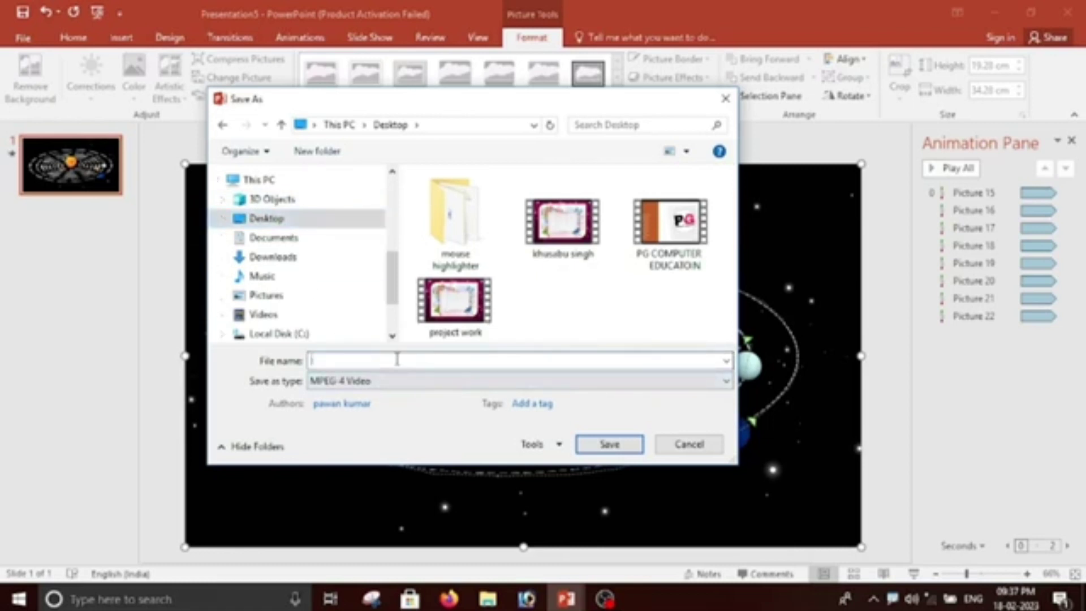
text(lar system)
click(391, 384)
click(346, 396)
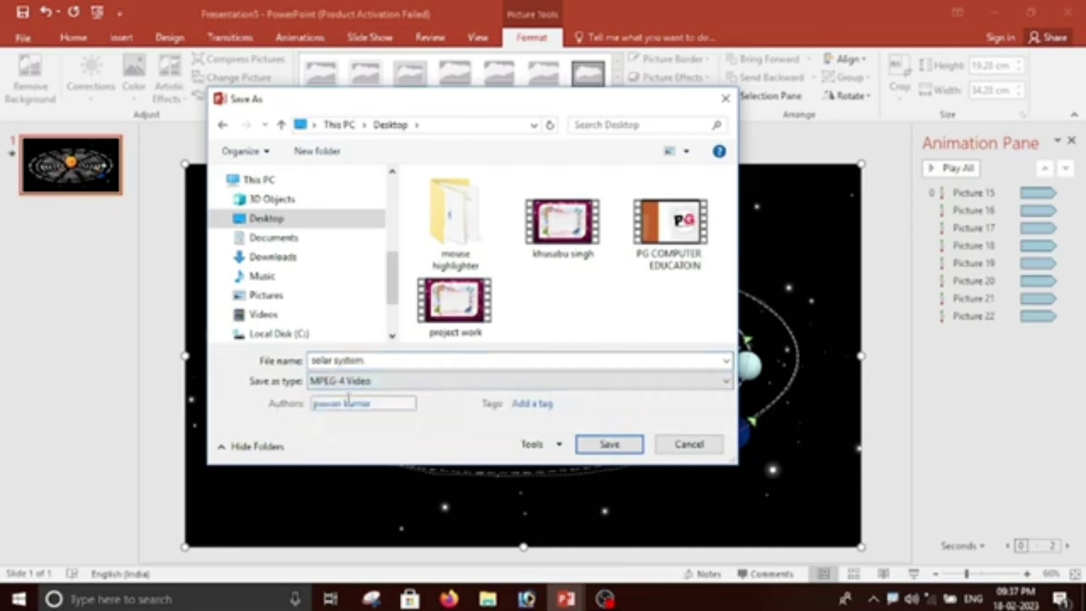
click(636, 445)
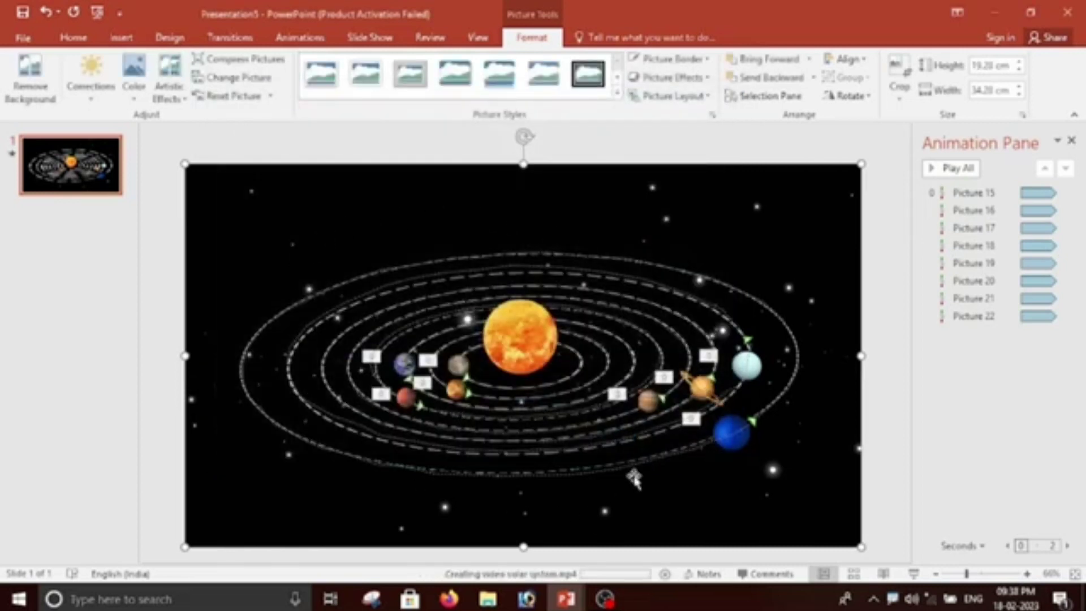